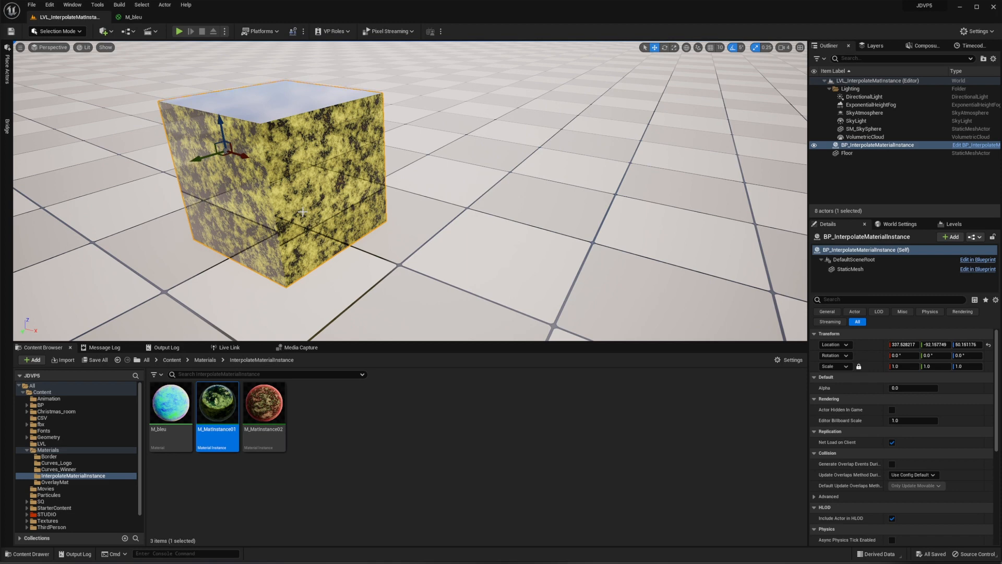
Play the level to preview the material interpolation on the cube, and stop the play session.
click(178, 32)
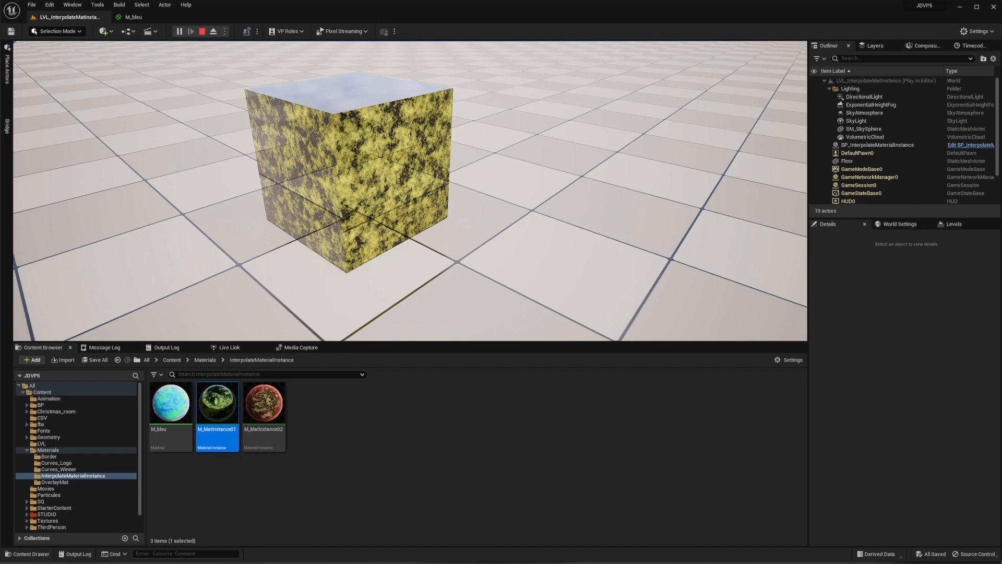
key(Escape)
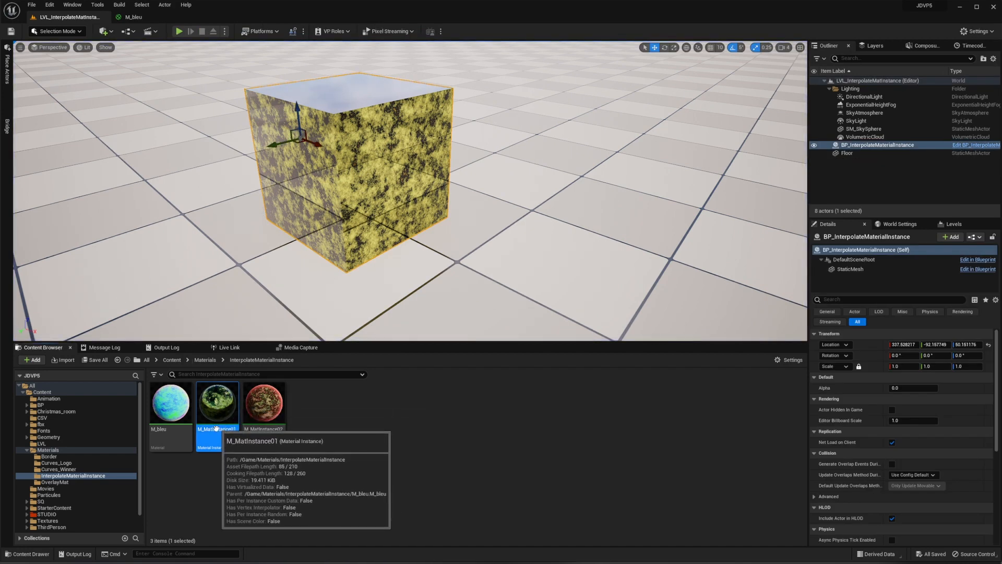
Open the M_bleu material and examine its parameter nodes, including Roughness, Color2 and Color1.
click(267, 408)
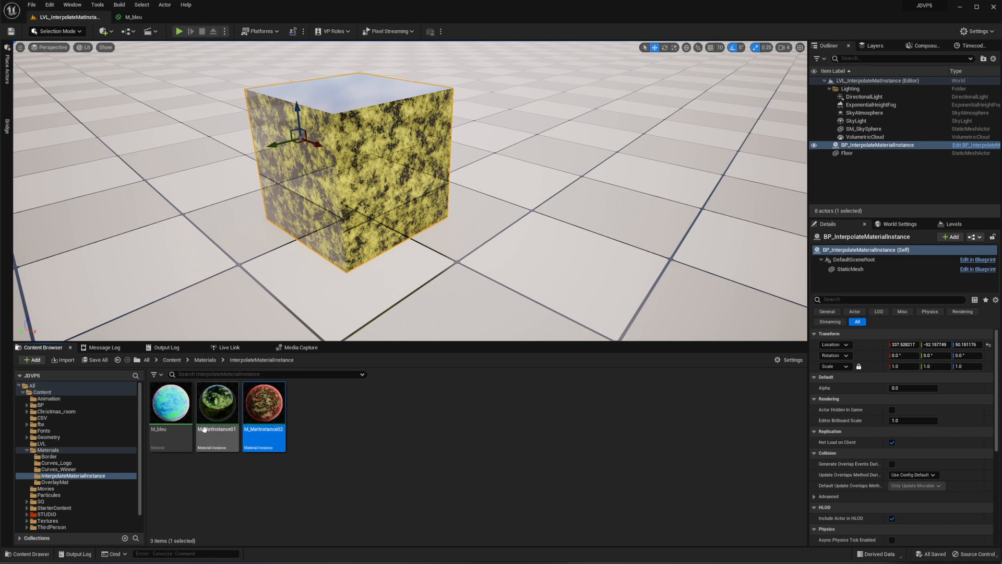
click(171, 410)
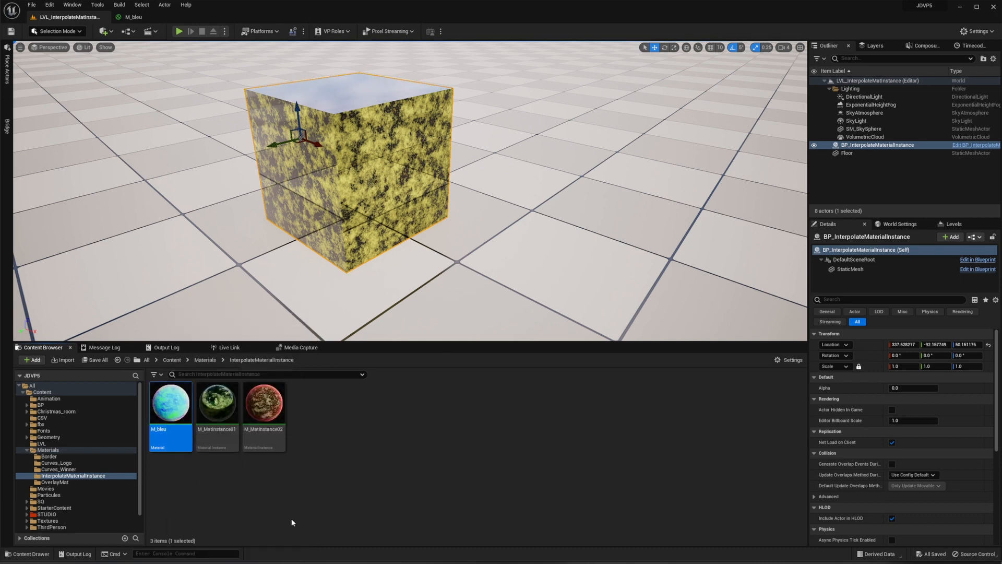
double_click(171, 407)
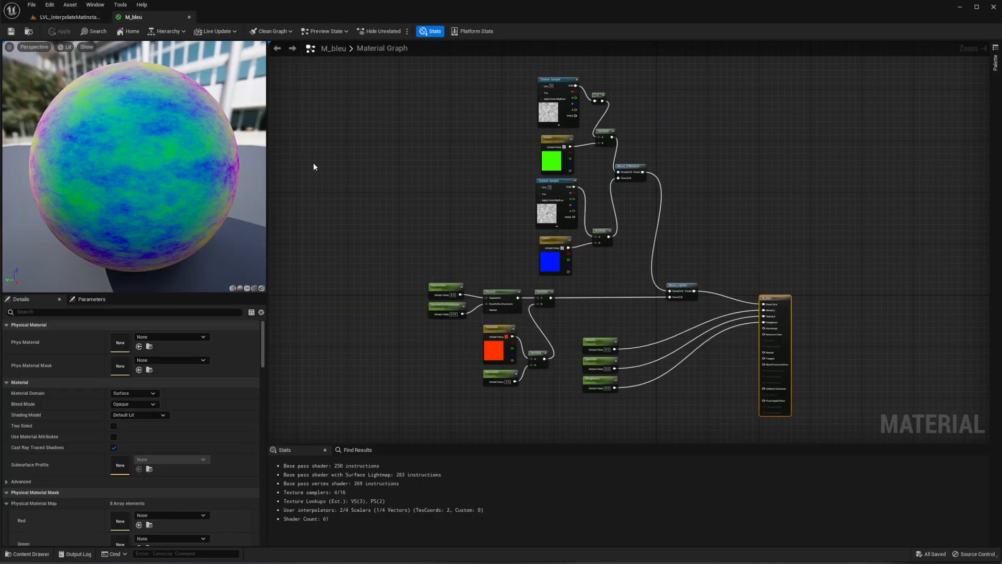
click(388, 283)
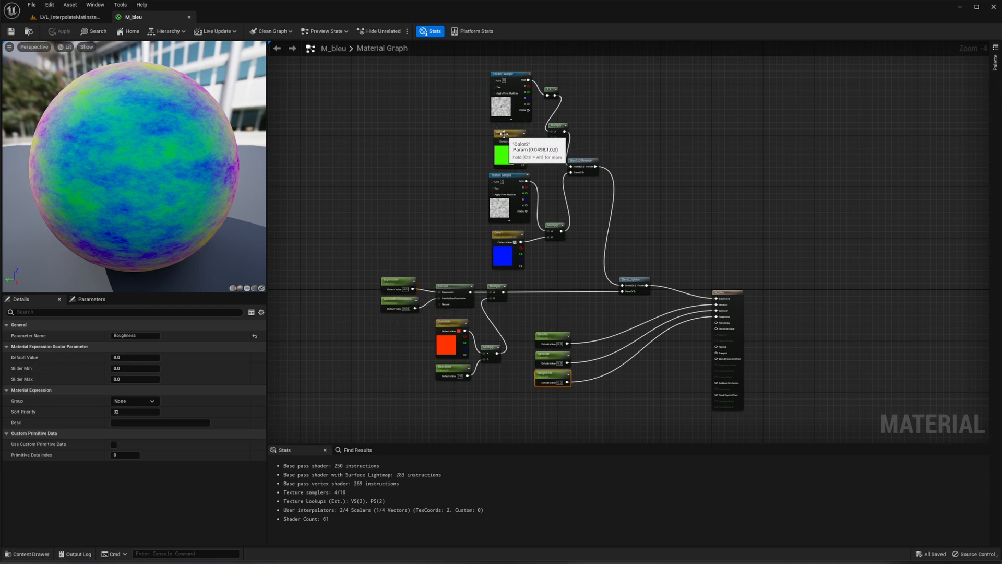
click(503, 134)
click(503, 237)
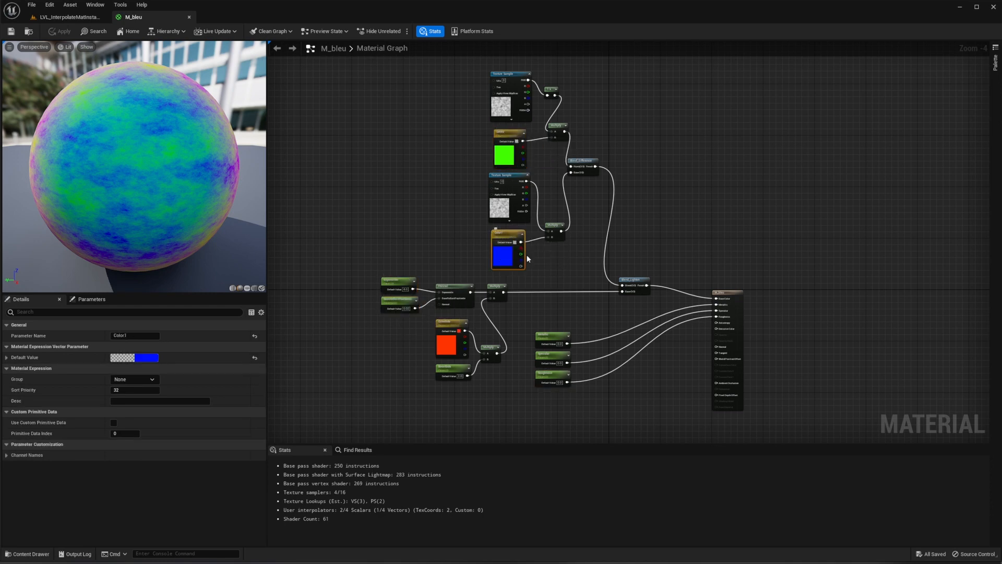
Return to the level and inspect the parameter values of the M_MatInstance01 material instance.
click(67, 16)
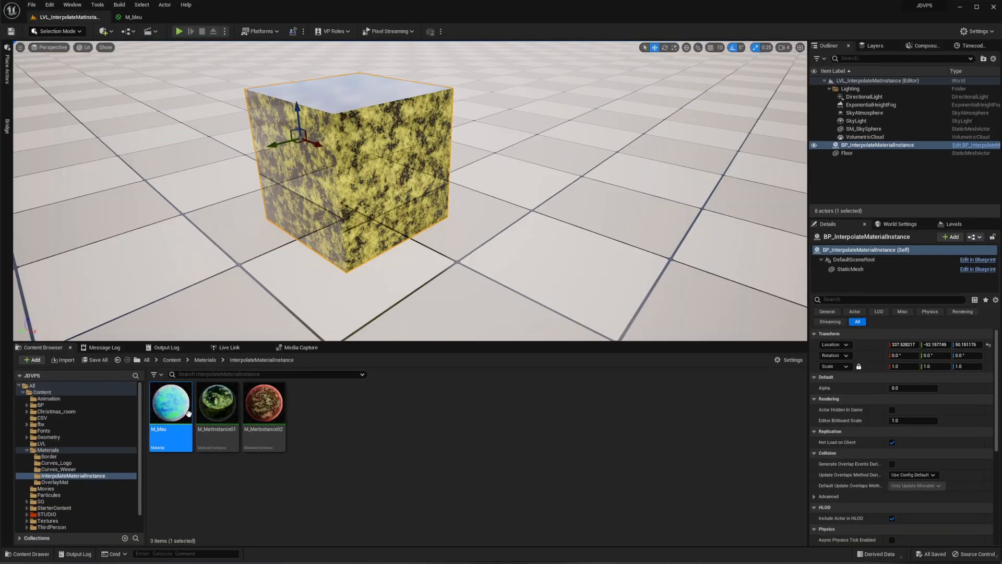
right_click(173, 407)
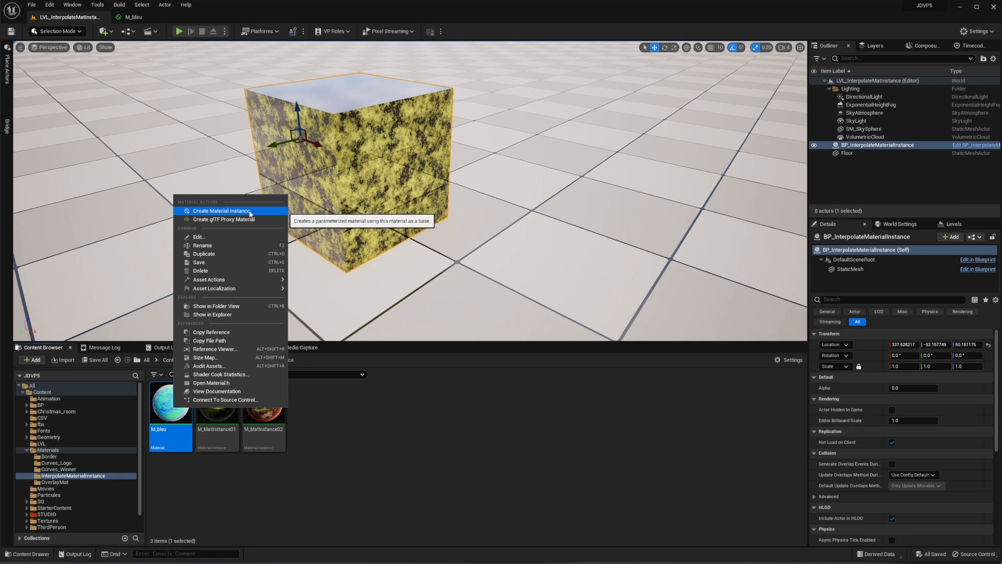
click(422, 457)
click(217, 406)
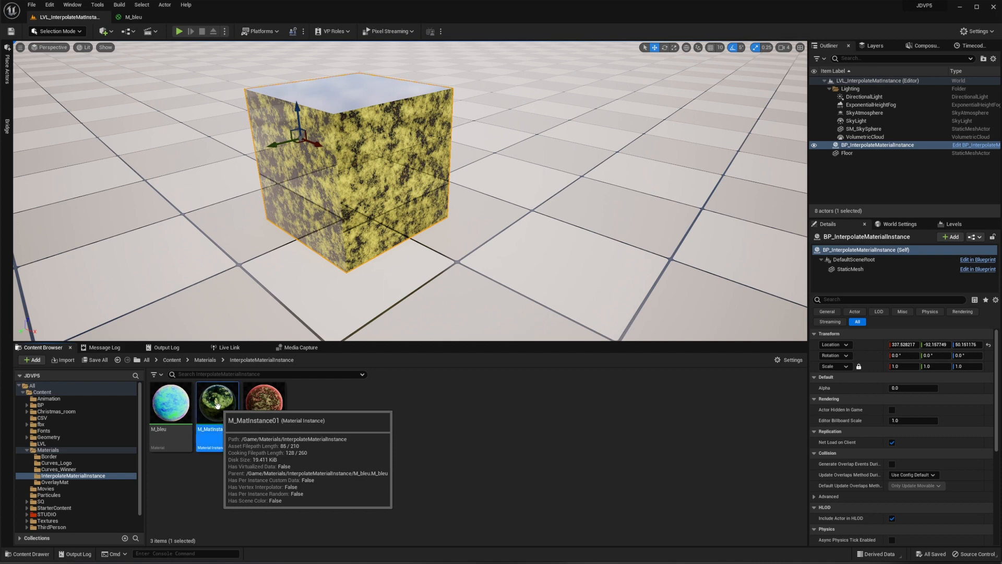
double_click(217, 406)
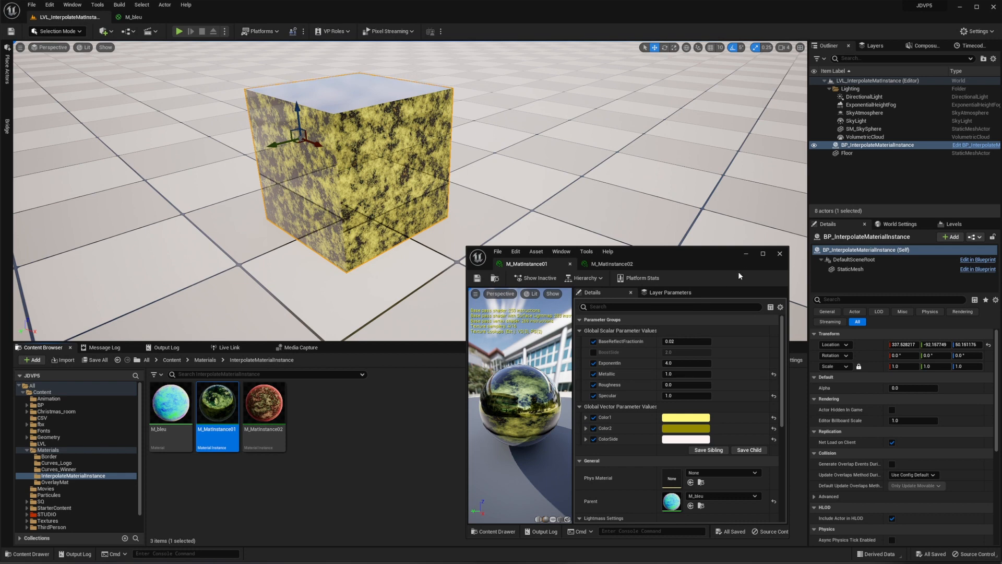
click(746, 256)
Create an Actor Blueprint class named BP_interpolateMat in the InterpolateMaterialInstance folder.
right_click(330, 456)
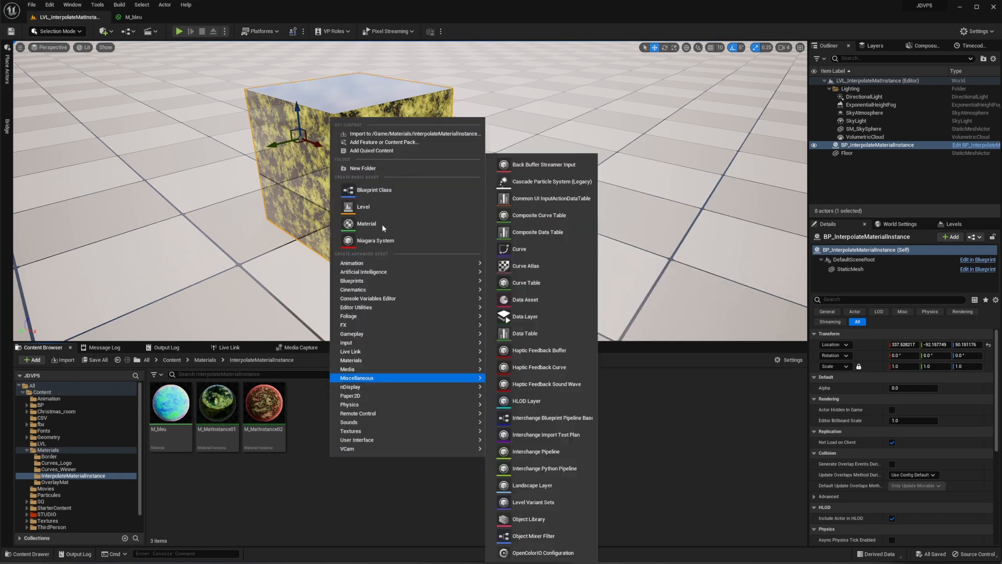
click(377, 191)
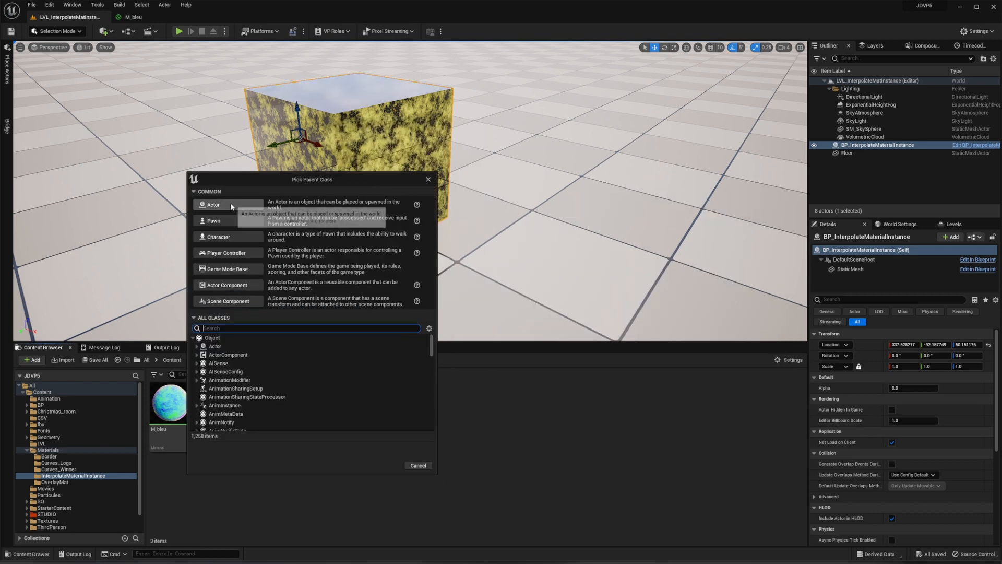
click(232, 206)
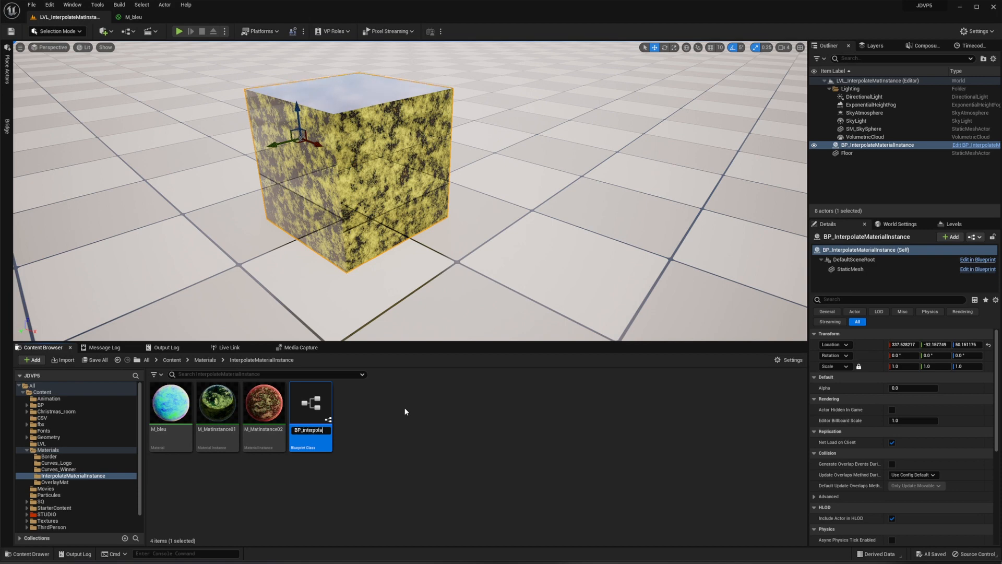
key(Return)
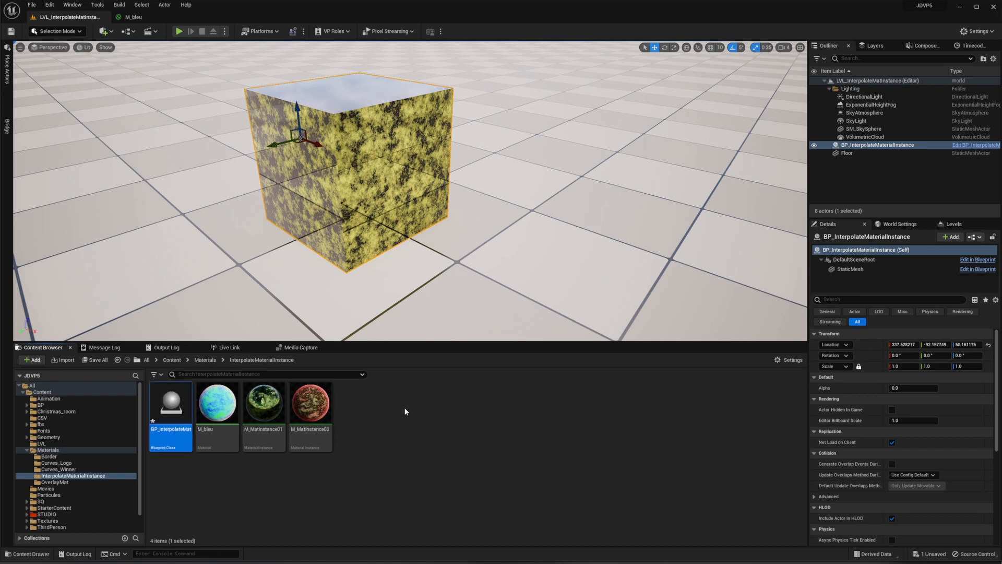
Open BP_interpolateMat and add a Cube component under DefaultSceneRoot, keeping the name Cube.
double_click(171, 402)
click(46, 79)
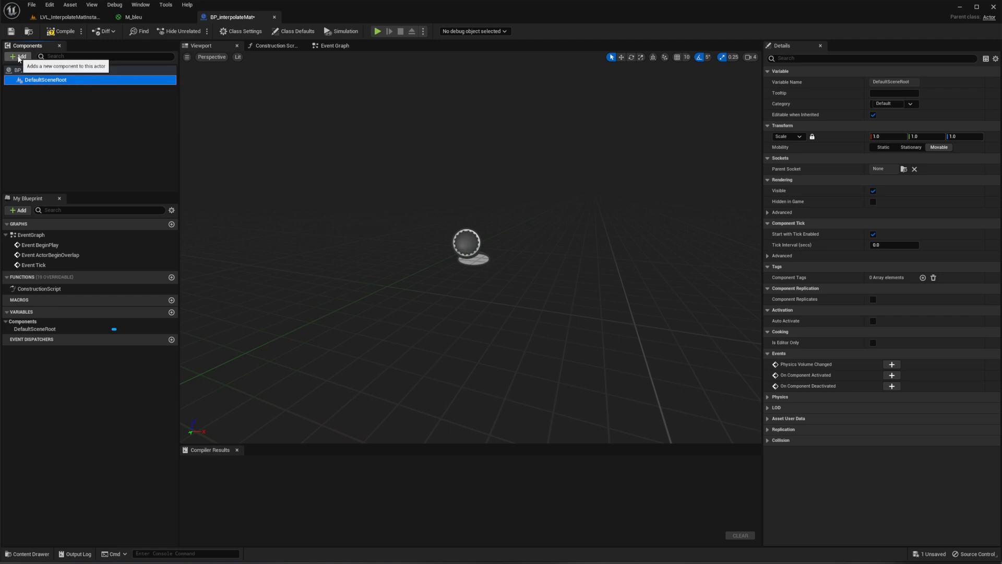
click(19, 56)
click(24, 146)
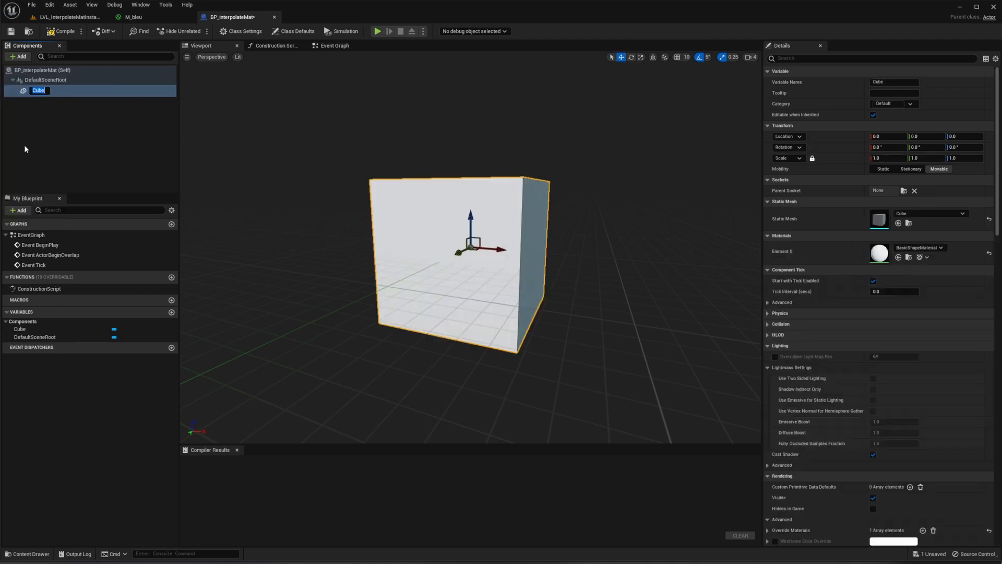
key(Return)
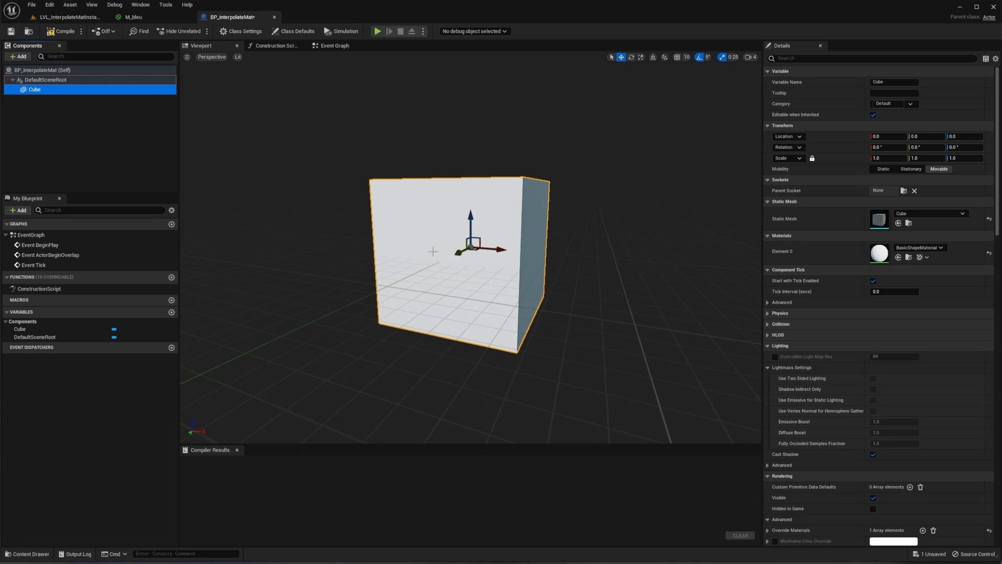
Assign the M_bleu material to Element 0 of the Cube component.
key(ctrl+space)
drag(246, 412, 876, 254)
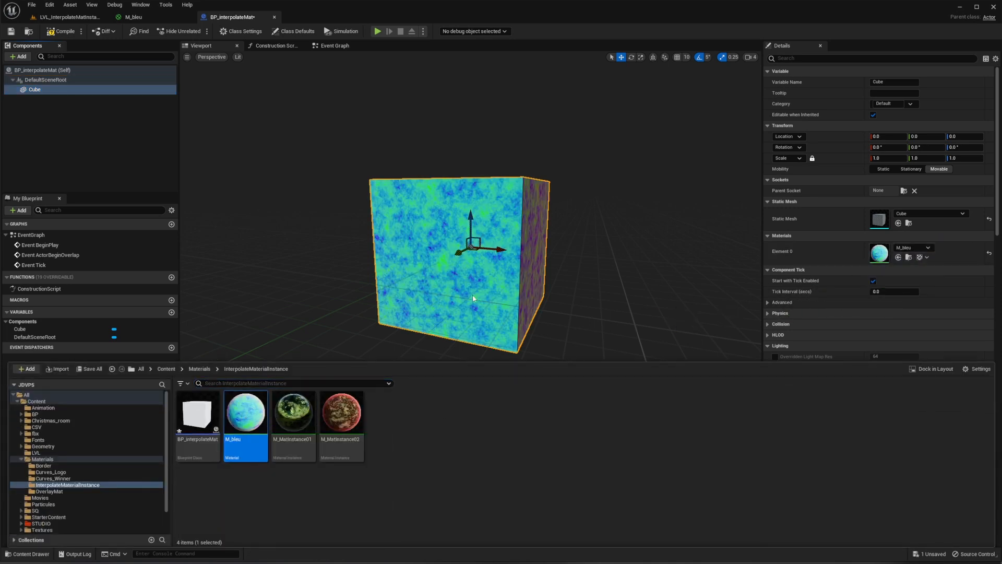
key(ctrl+space)
Delete the Event ActorBeginOverlap and Event Tick nodes from the blueprint's Event Graph.
click(333, 46)
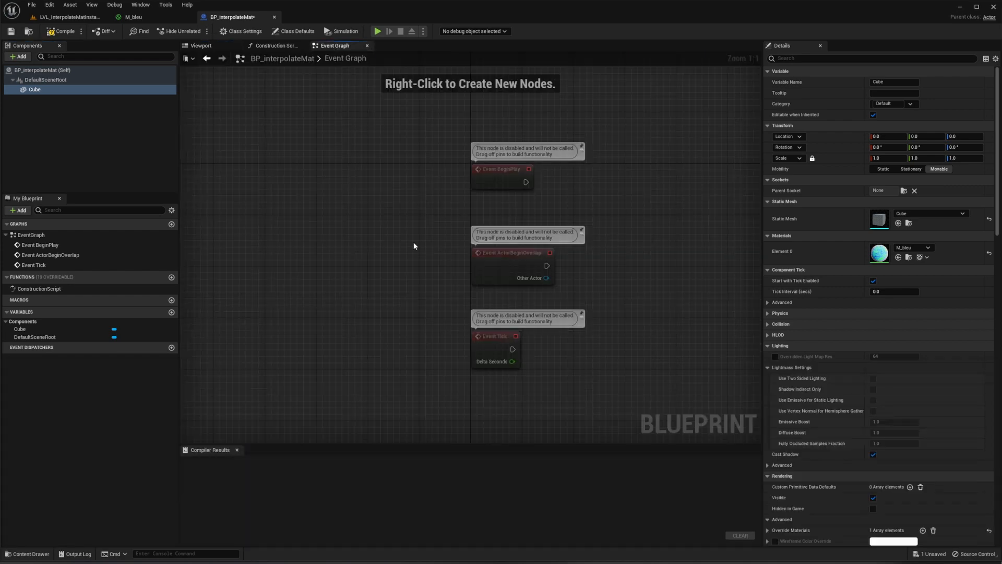
right_drag(413, 246, 273, 243)
drag(314, 220, 515, 412)
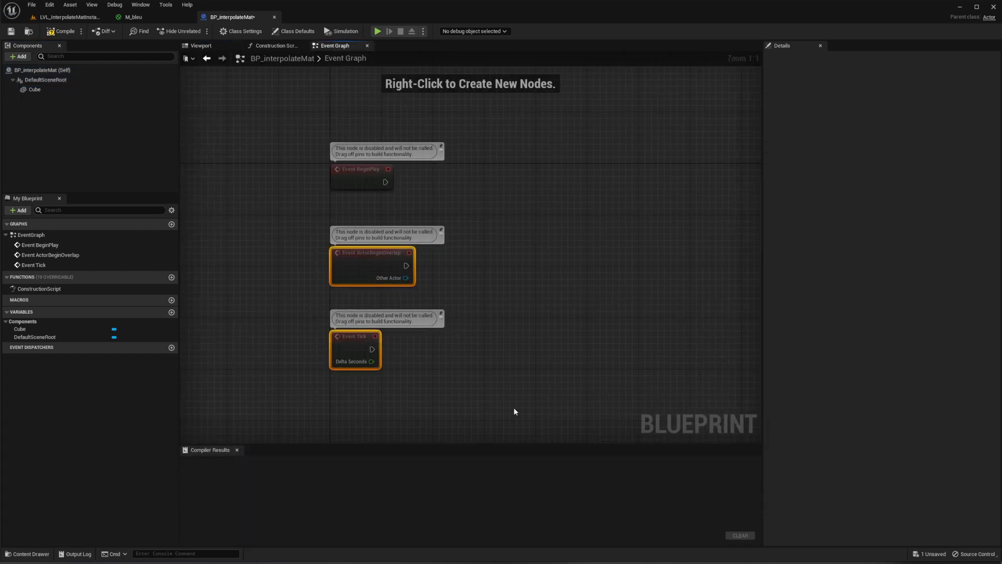
key(Delete)
right_drag(388, 261, 338, 260)
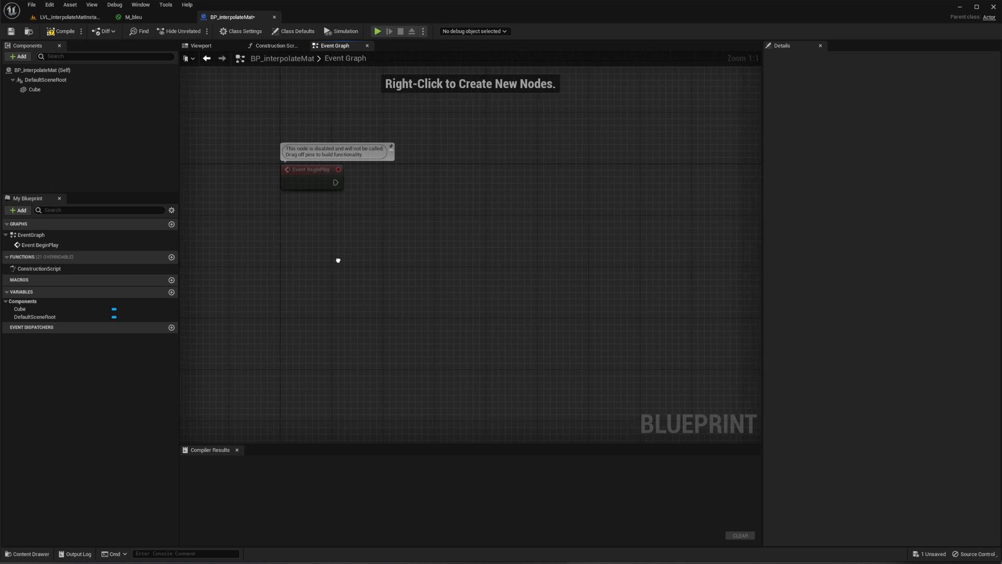
drag(336, 183, 423, 189)
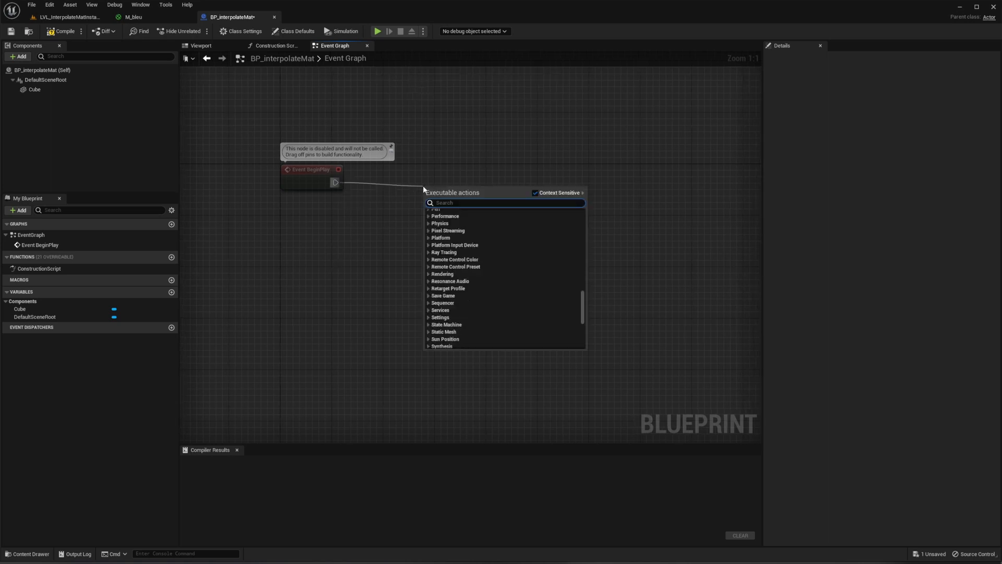
text(create dynamic)
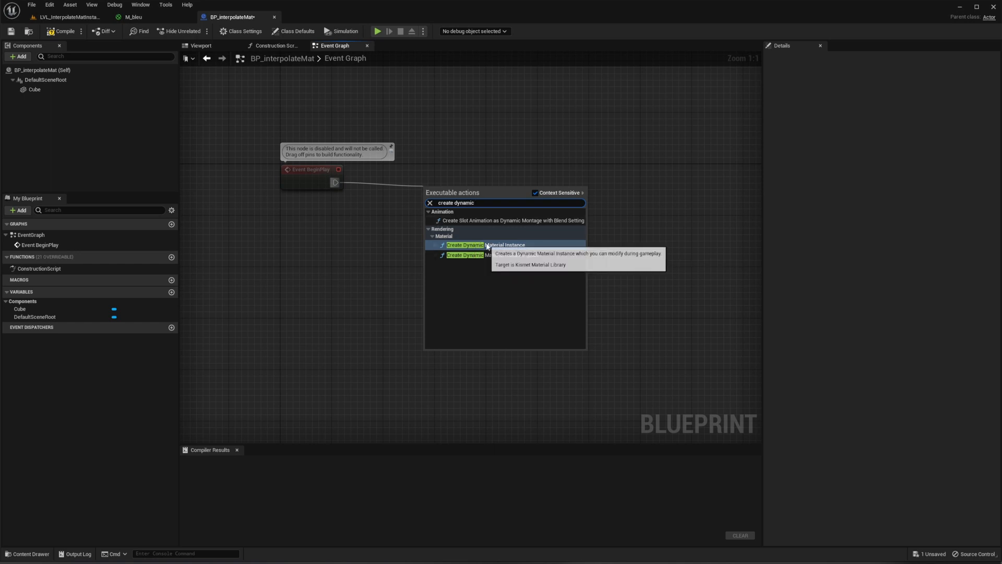
click(491, 256)
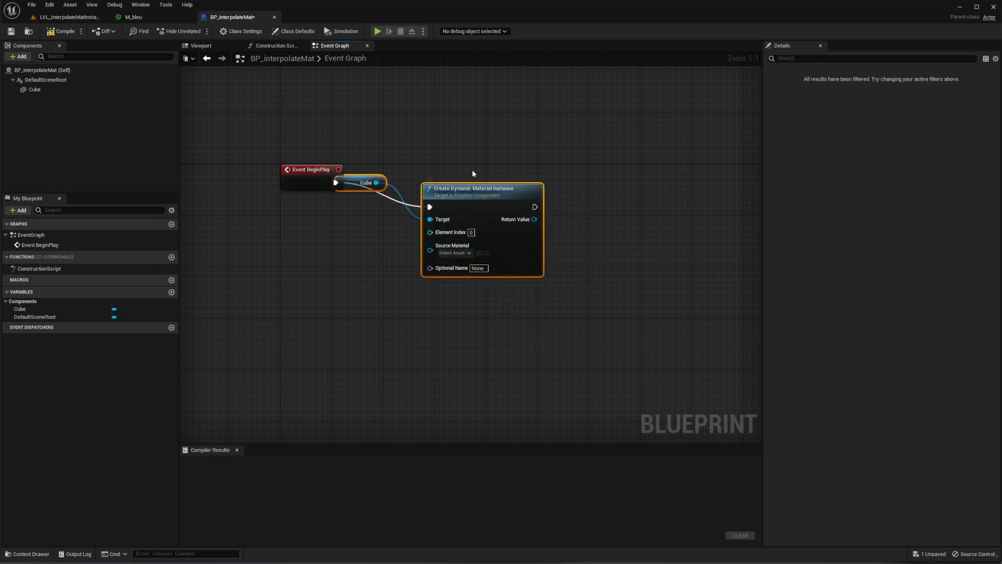
drag(457, 153, 456, 166)
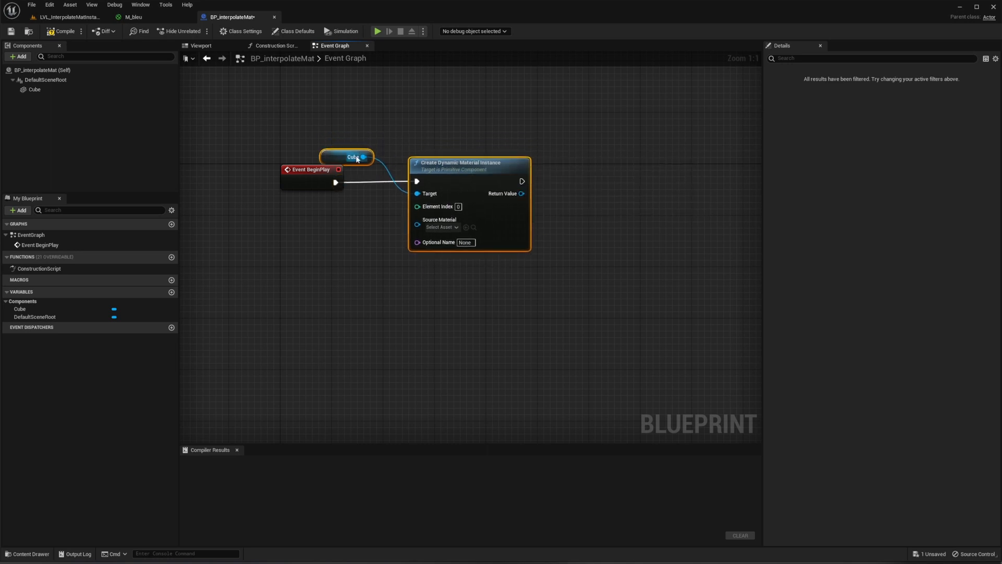
click(362, 149)
drag(344, 156, 350, 119)
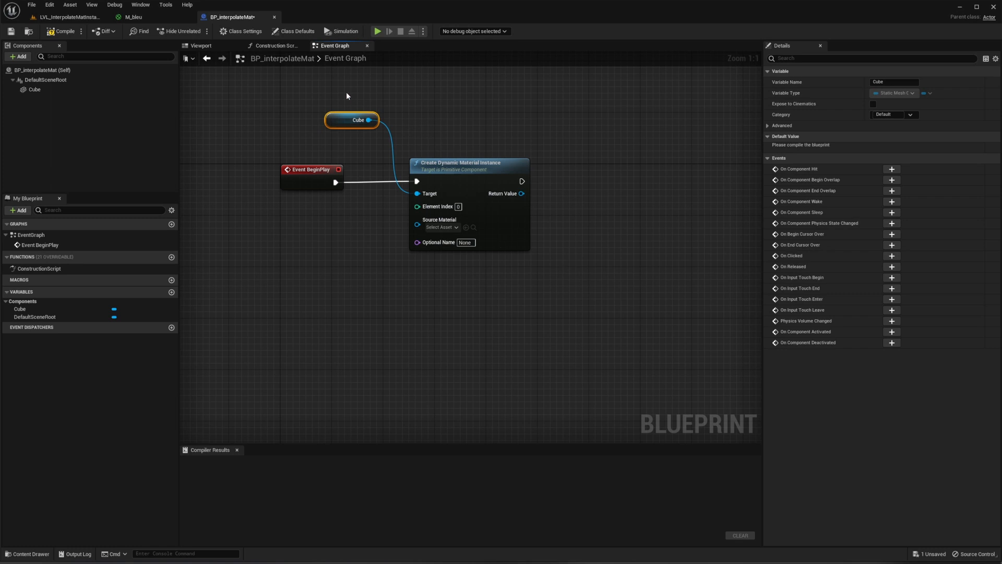
drag(349, 97, 527, 230)
key(Delete)
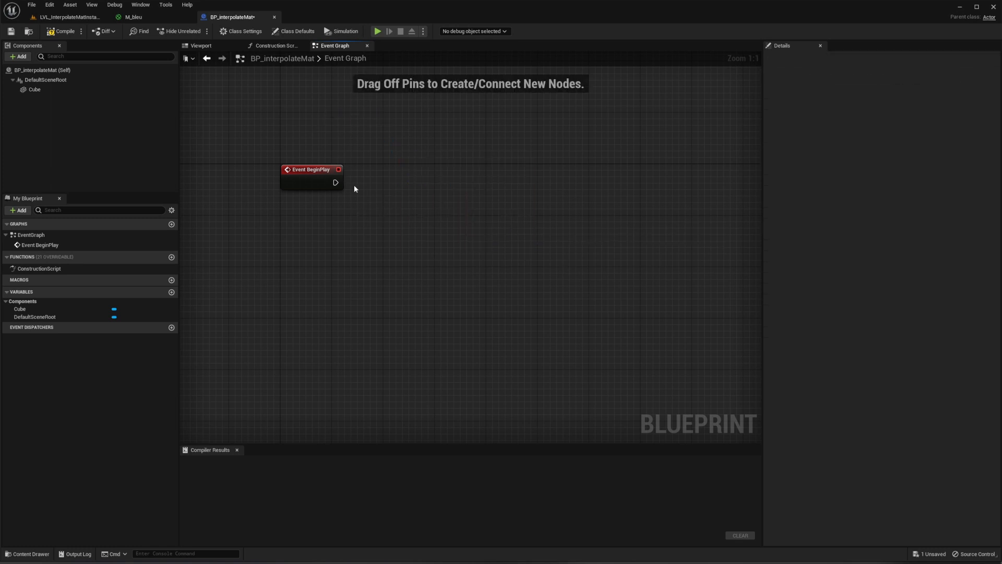
Add a generic Create Dynamic Material Instance node, without a component target, connected to Event BeginPlay, and align it beside the event.
drag(335, 183, 426, 185)
text(cr)
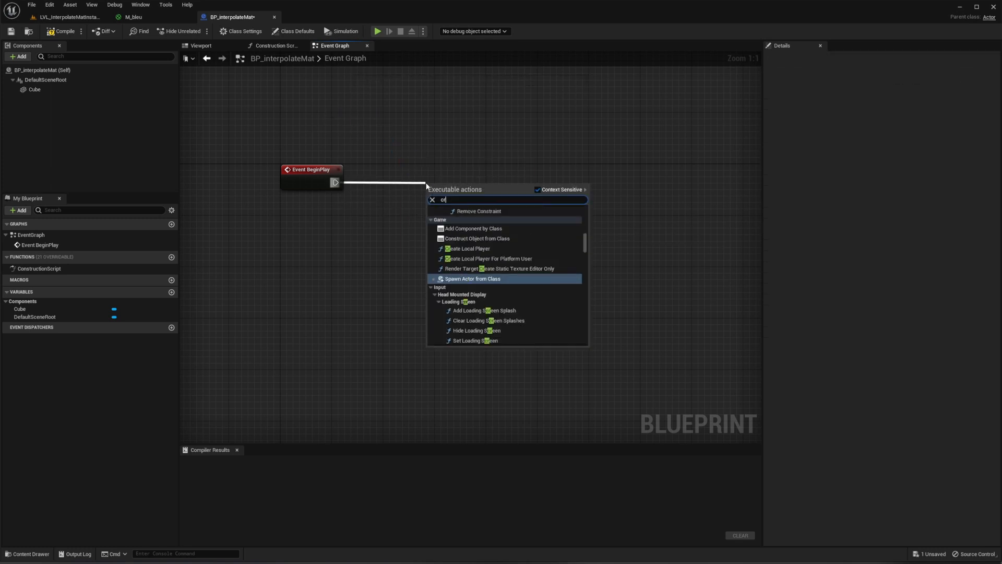
text(eate dyna)
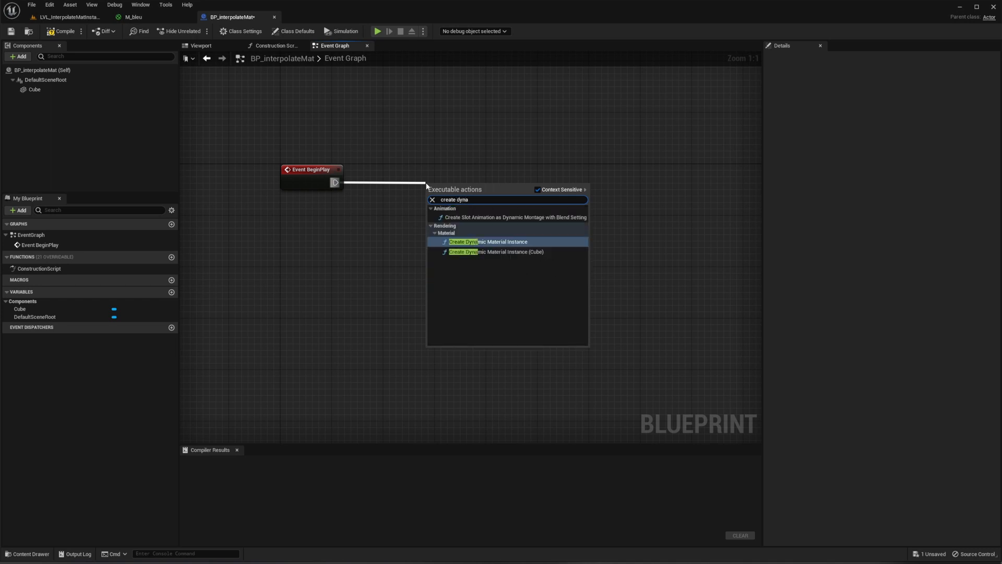
key(Return)
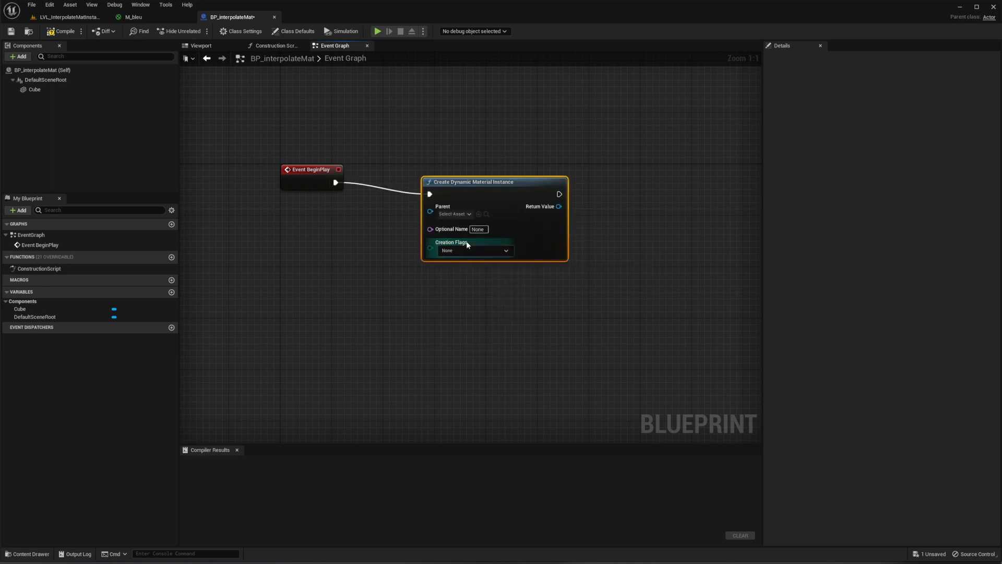
drag(451, 180, 413, 167)
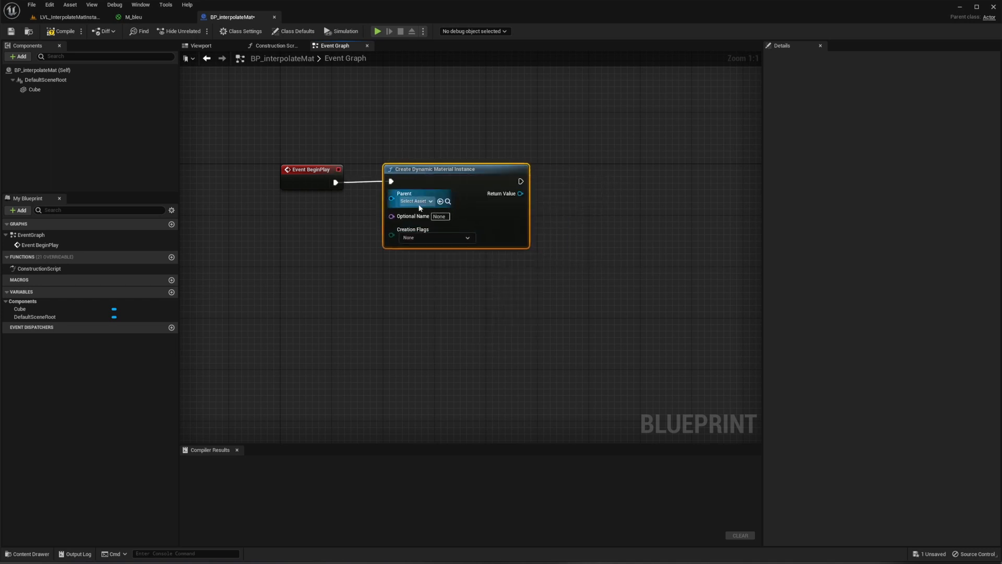
Set M_bleu as the Parent of the Create Dynamic Material Instance node and move the node slightly closer to Event BeginPlay.
key(ctrl+space)
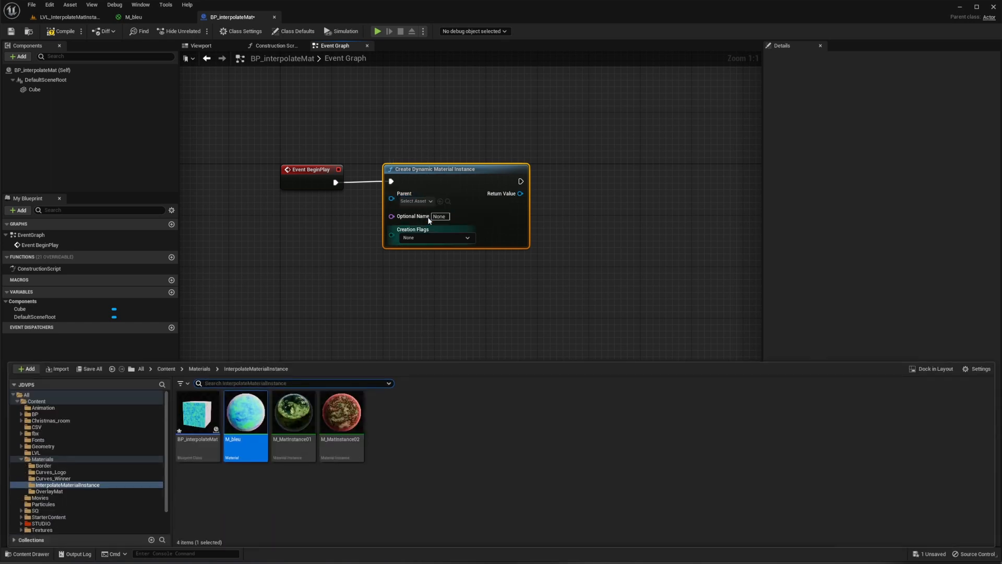
drag(246, 412, 414, 203)
drag(433, 170, 426, 171)
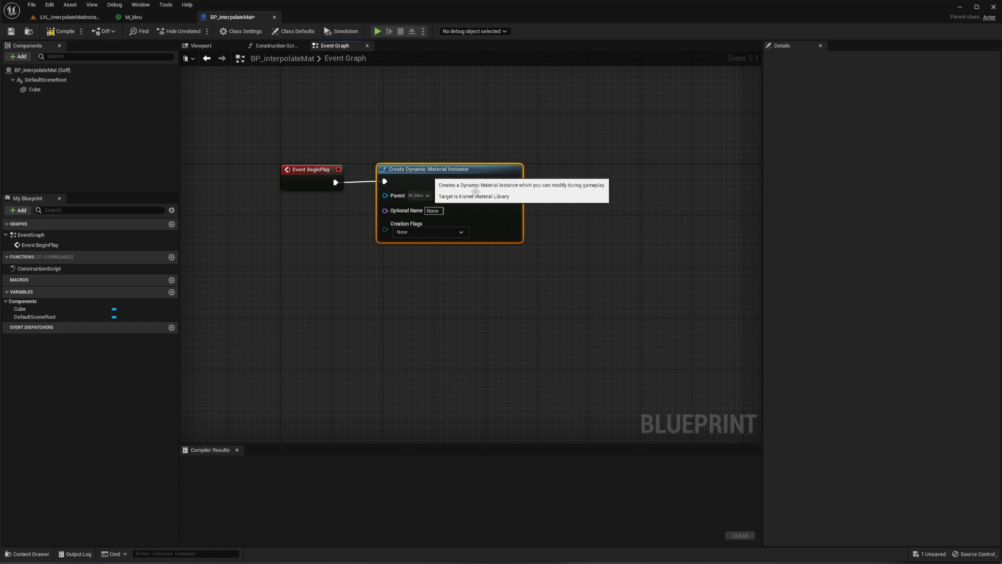
Promote the Create Dynamic Material Instance node's Return Value to a variable named DynMat and align its SET node.
drag(514, 194, 566, 208)
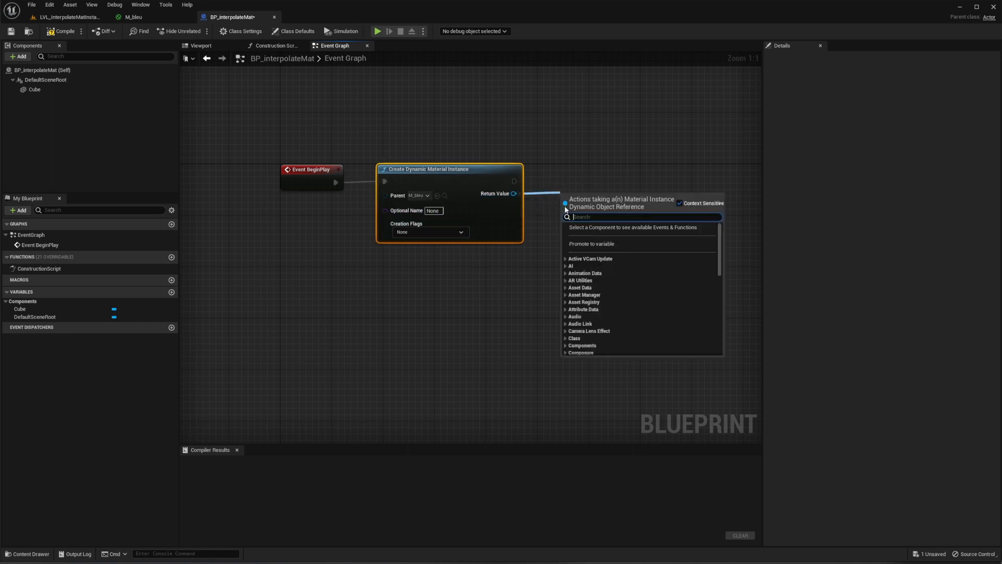
click(592, 243)
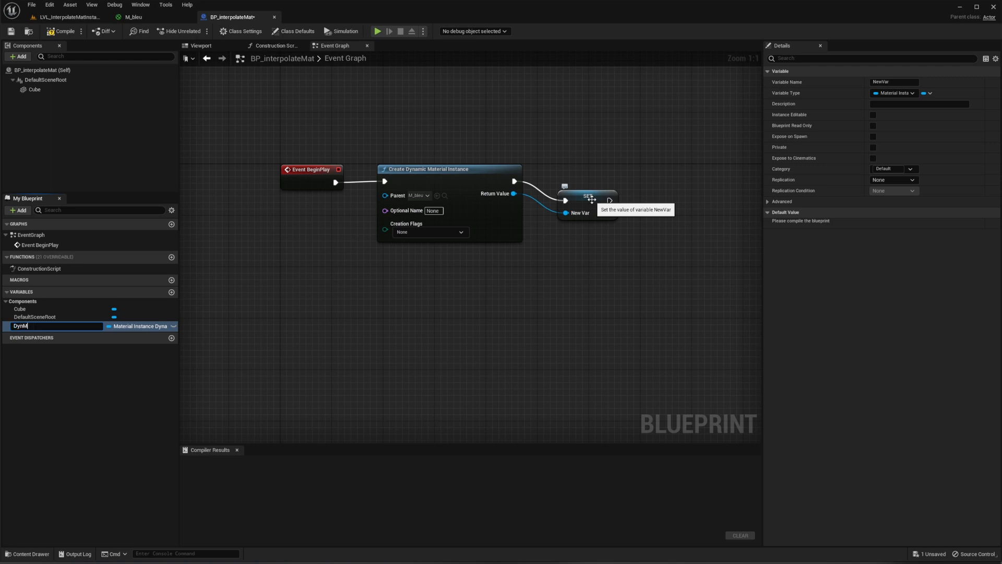
text(DynMat)
key(Return)
drag(591, 200, 571, 182)
Add a Set Material node targeting Cube, executed after the DynMat SET node, with DynMat as its Material.
drag(35, 90, 595, 229)
right_drag(657, 316, 597, 322)
drag(578, 242, 614, 203)
text(s)
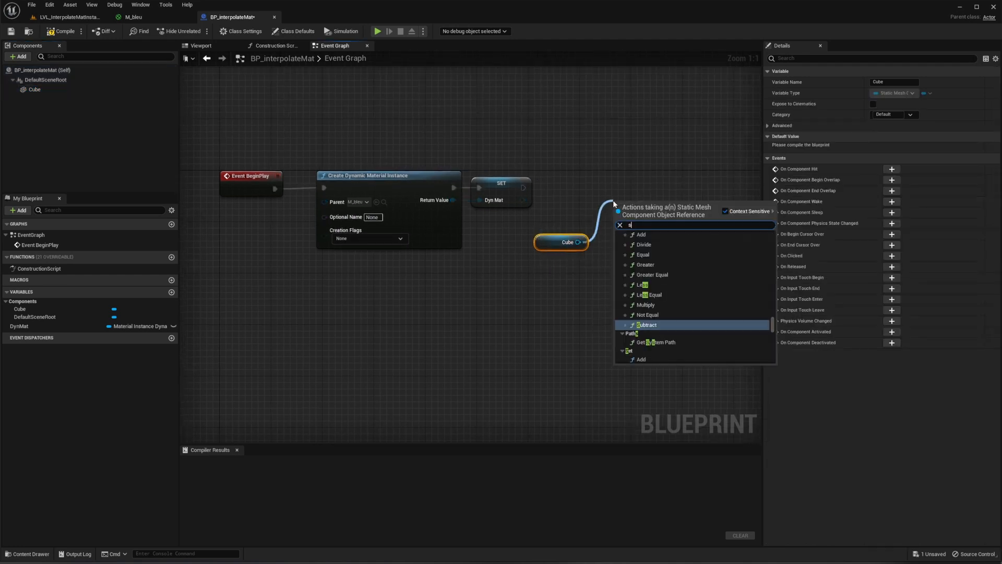
text(et materi)
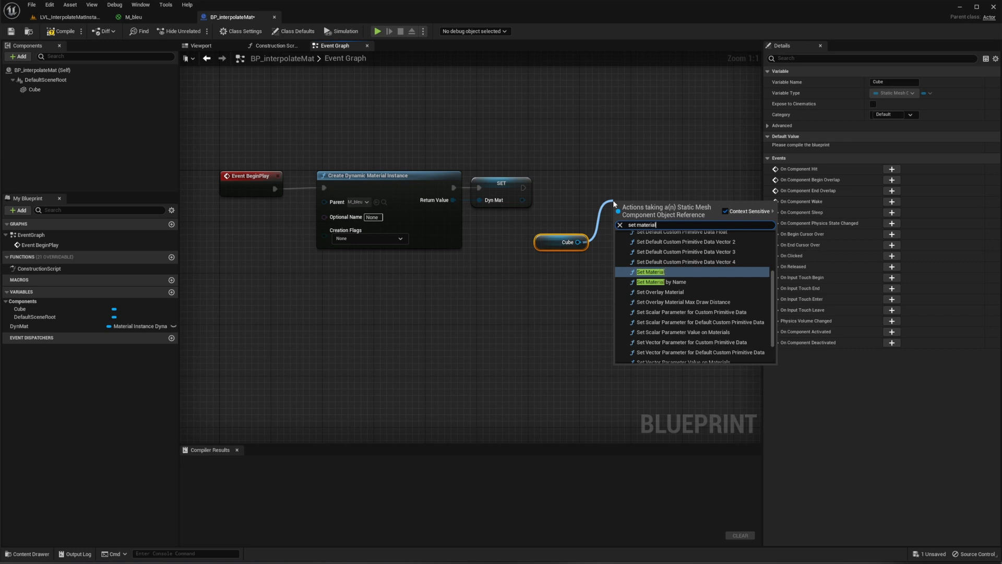
text(al)
click(650, 272)
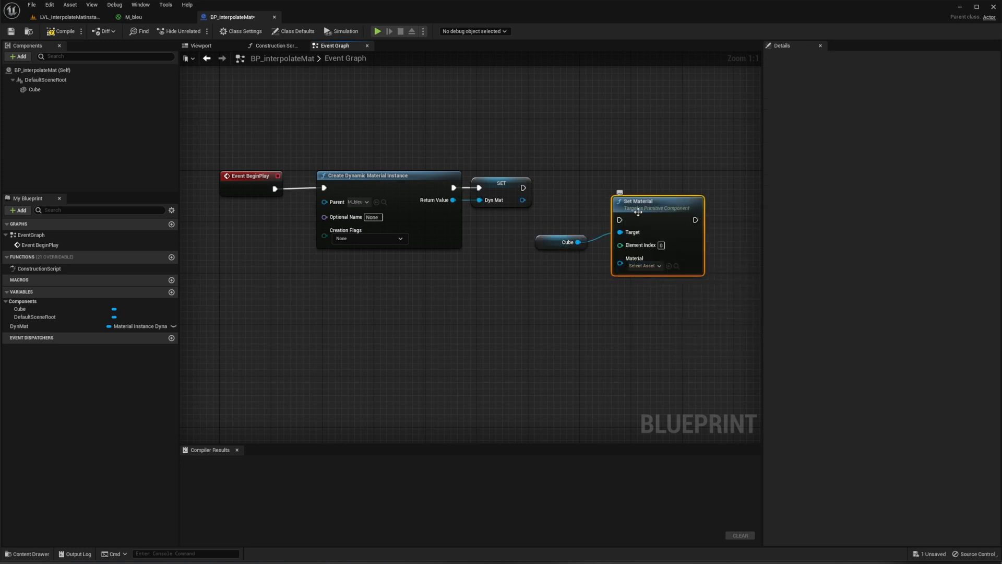
drag(523, 200, 630, 172)
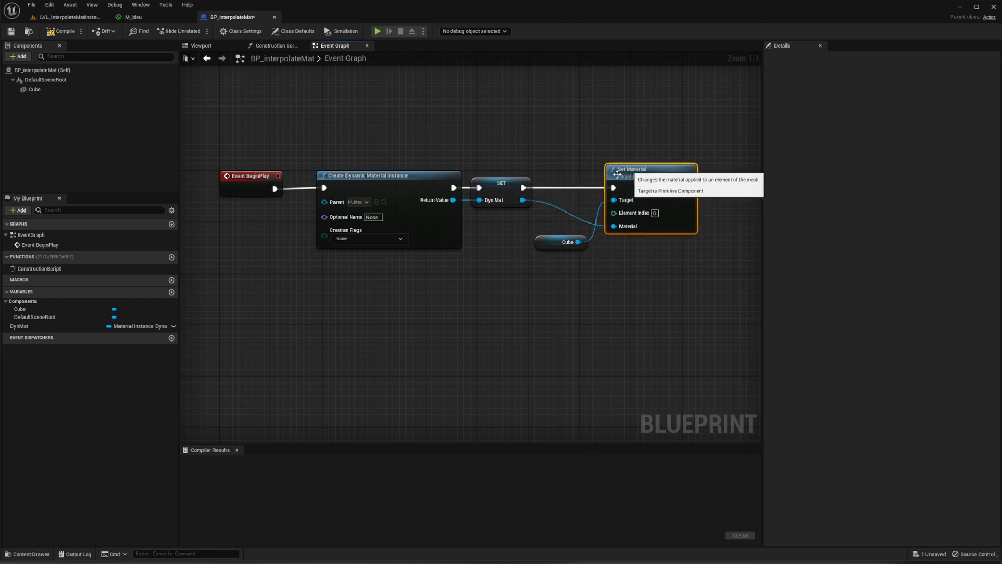
right_drag(439, 319, 427, 273)
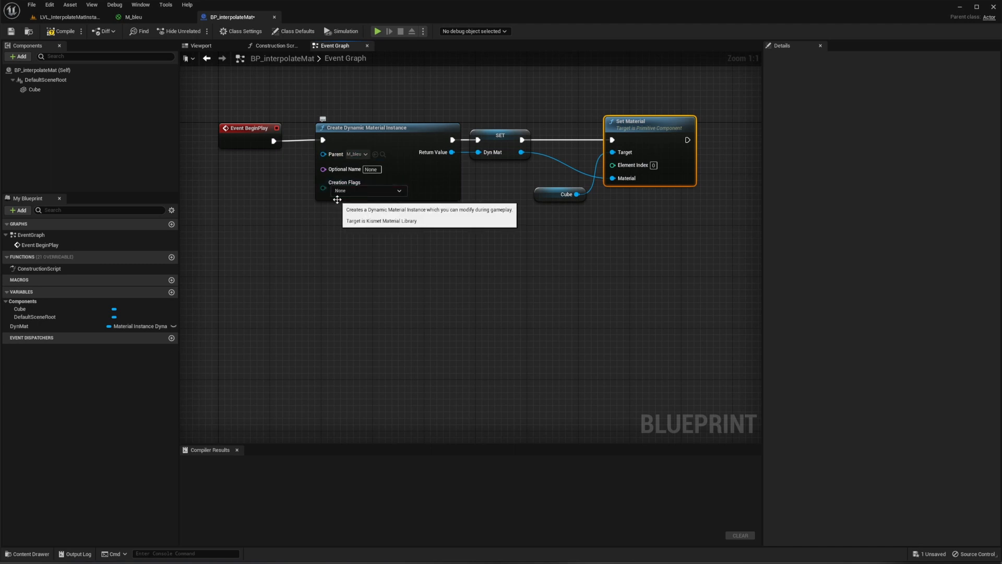
Add a Num 1 keyboard event node to the empty graph area below the BeginPlay chain.
right_click(381, 328)
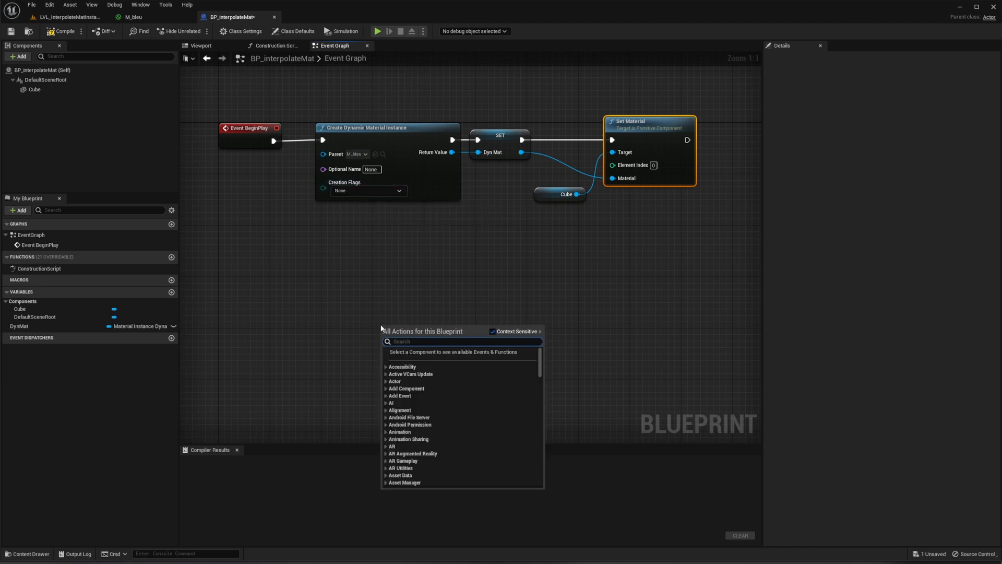
text(num)
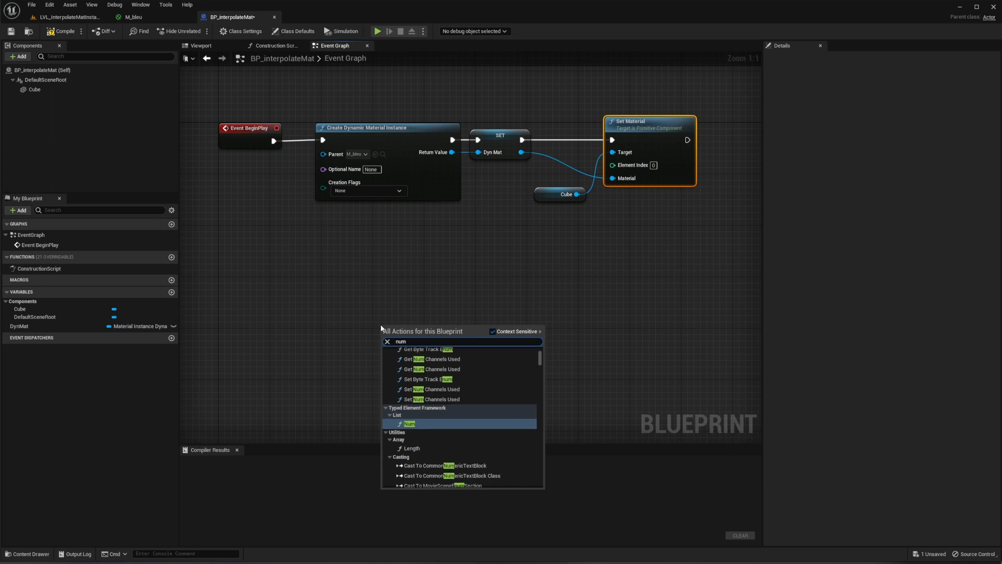
text( 1)
key(Return)
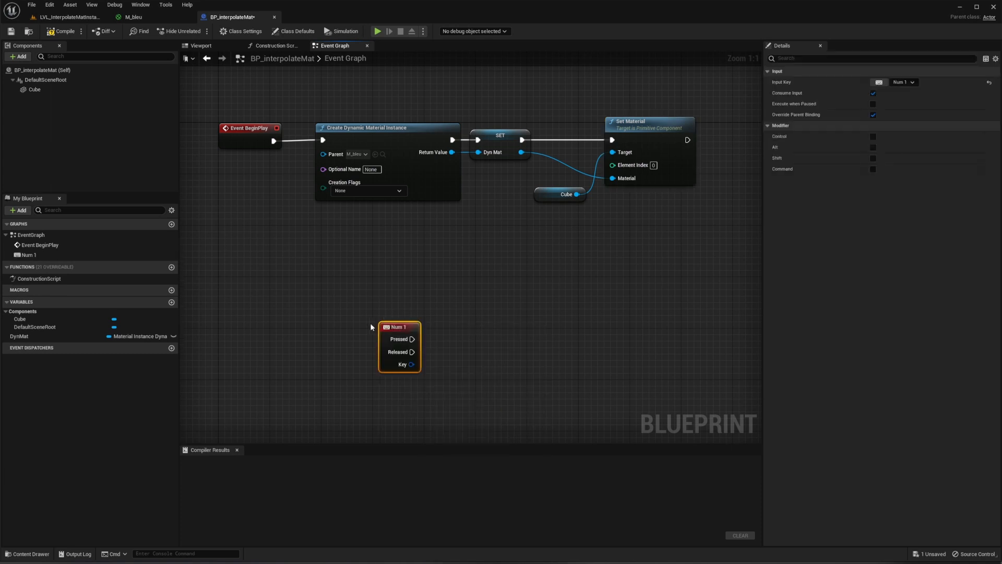
Reposition the Num 1 event and connect its Pressed output to a new Flip Flop node aligned beside it.
drag(391, 327, 362, 298)
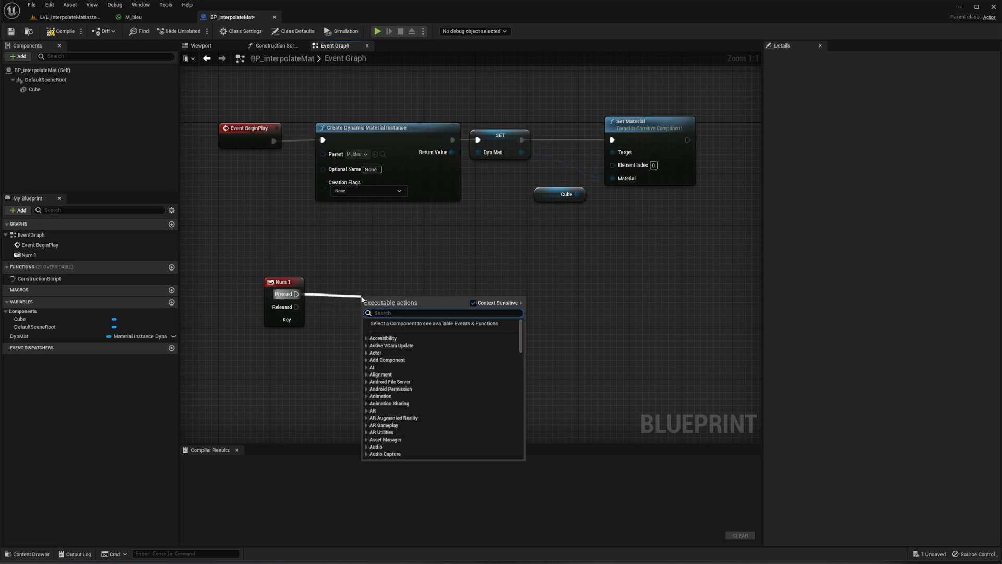
text(flip)
key(Return)
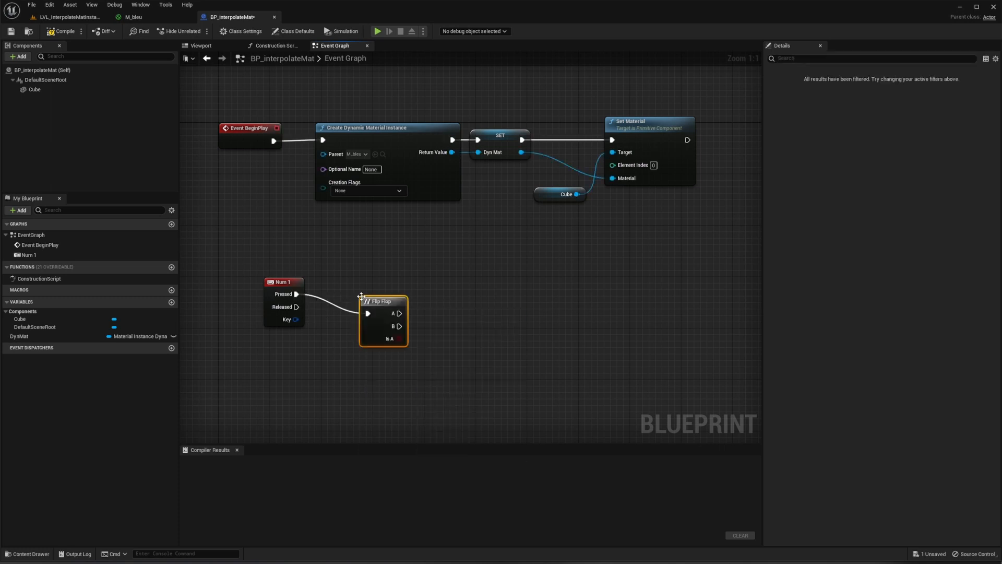
drag(366, 297, 354, 277)
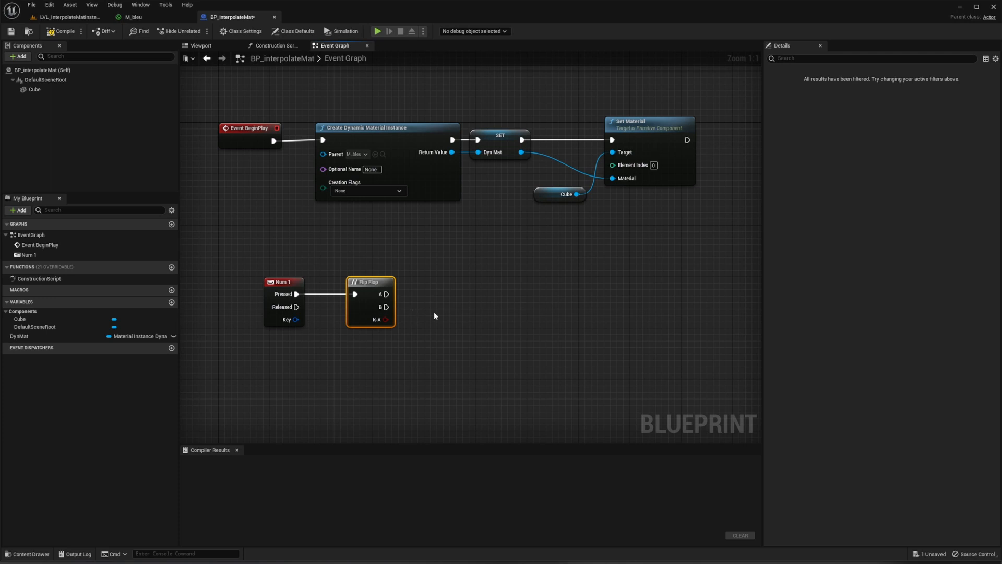
Add an Interpolate Material Instance Parameters node with context-sensitive filtering off, placed in line with the Flip Flop node.
right_click(540, 319)
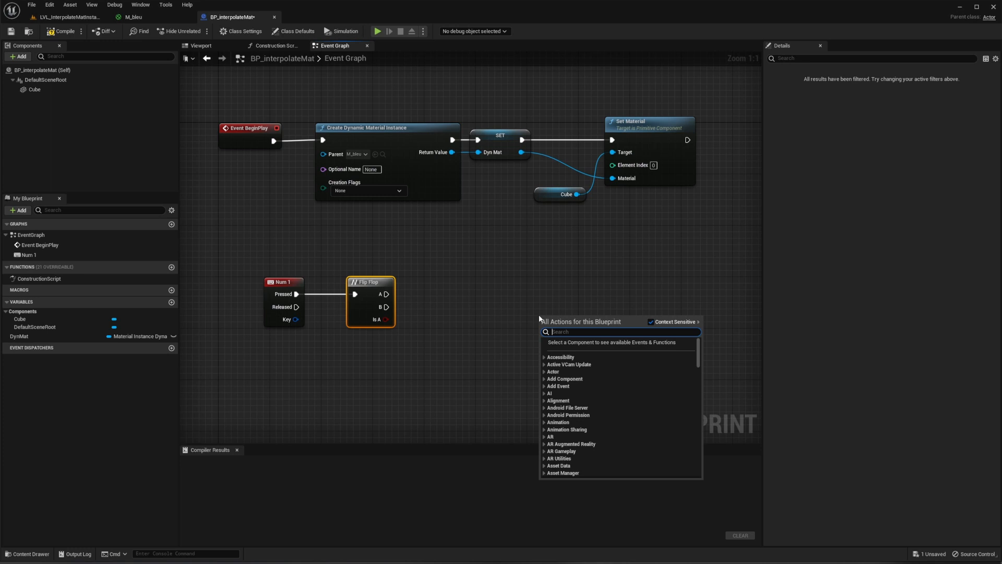
text(interp)
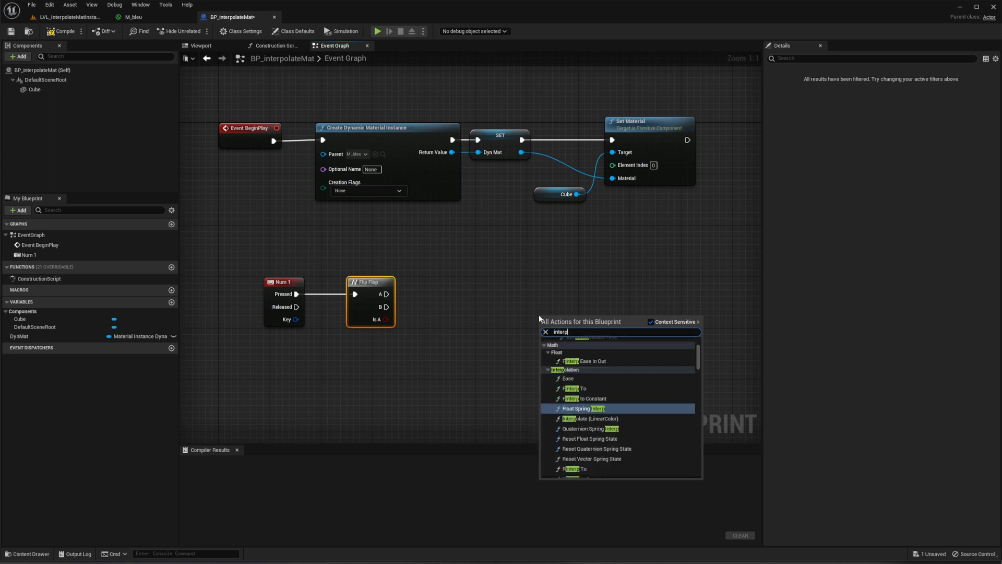
text(olate material)
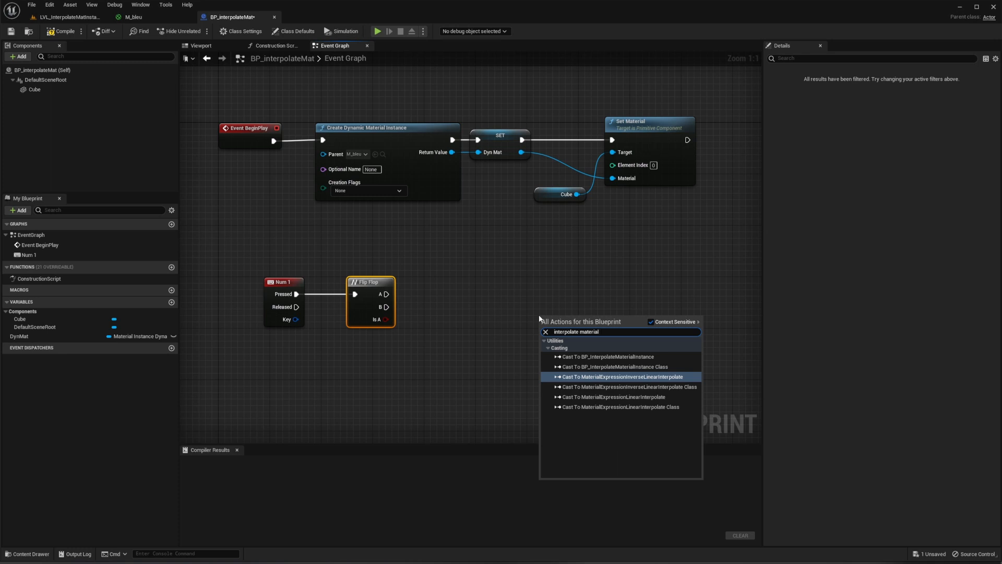
text( instance )
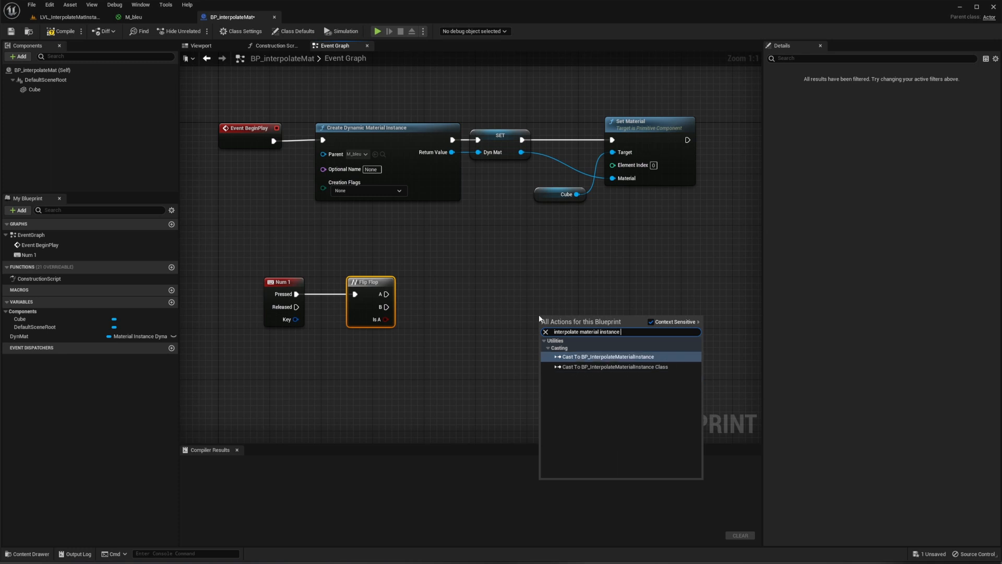
text(para)
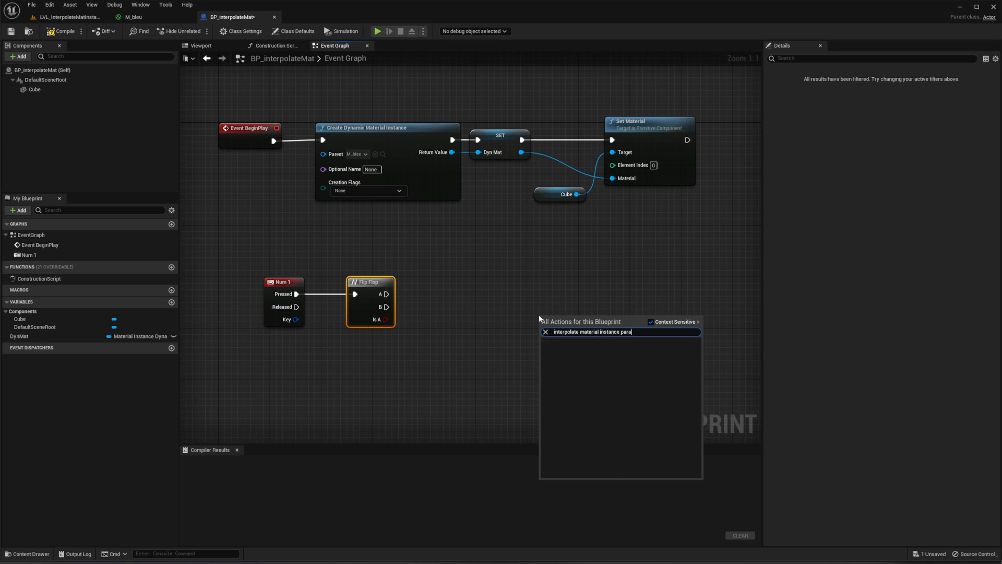
click(651, 323)
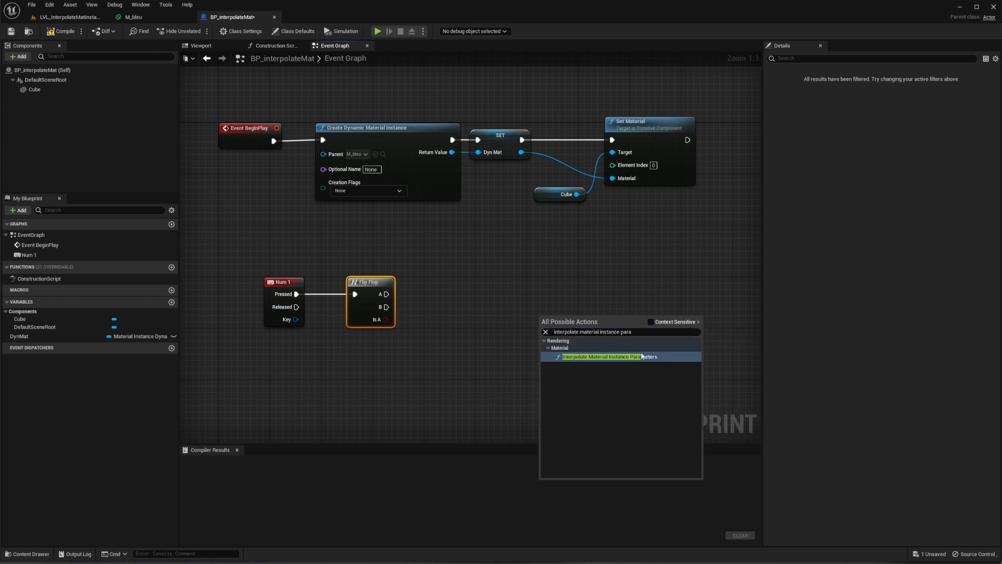
click(628, 355)
drag(598, 327, 683, 298)
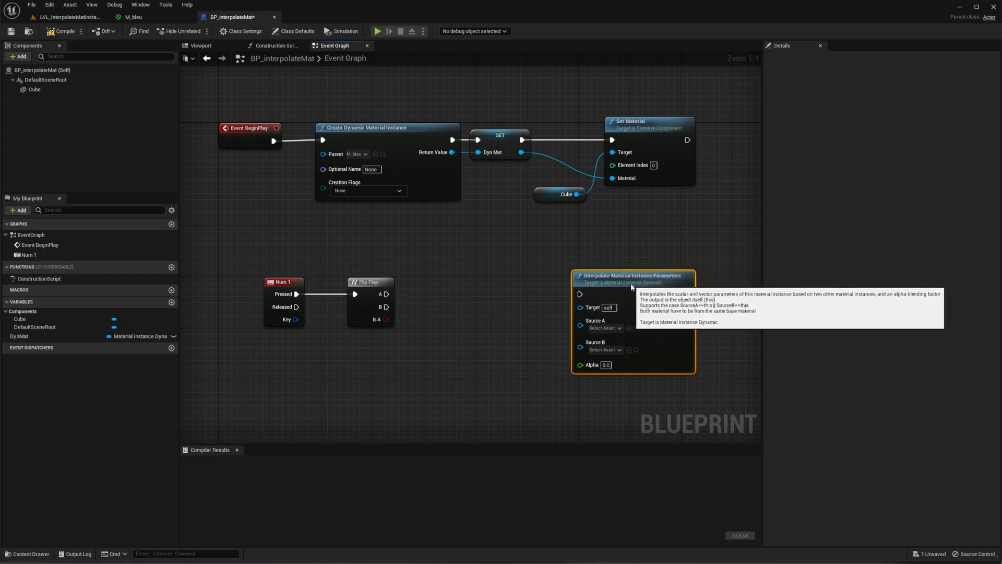
Set Source A to M_MatInstance01 and Source B to M_MatInstance02 on the Interpolate Material Instance Parameters node.
right_drag(514, 398, 496, 244)
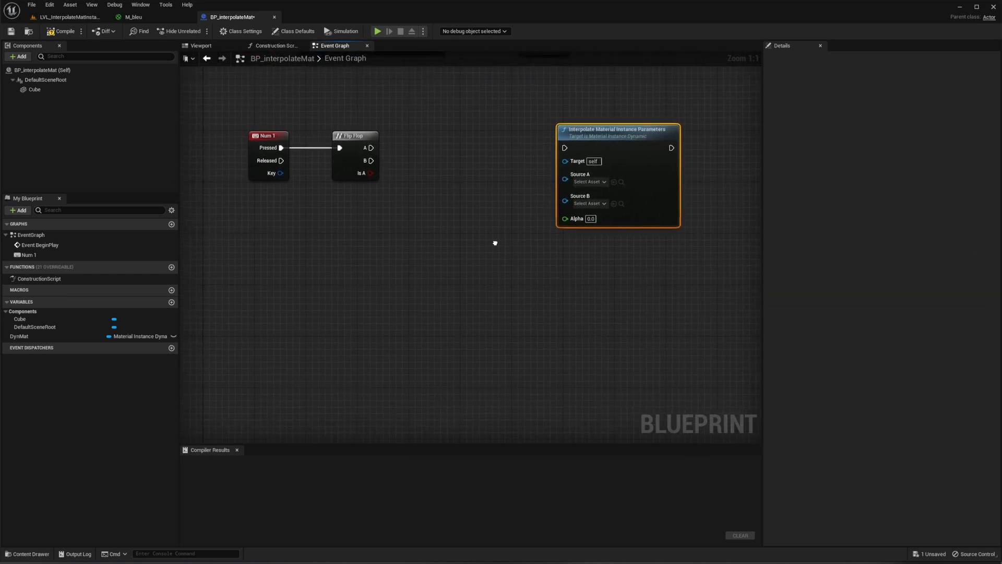
key(ctrl+space)
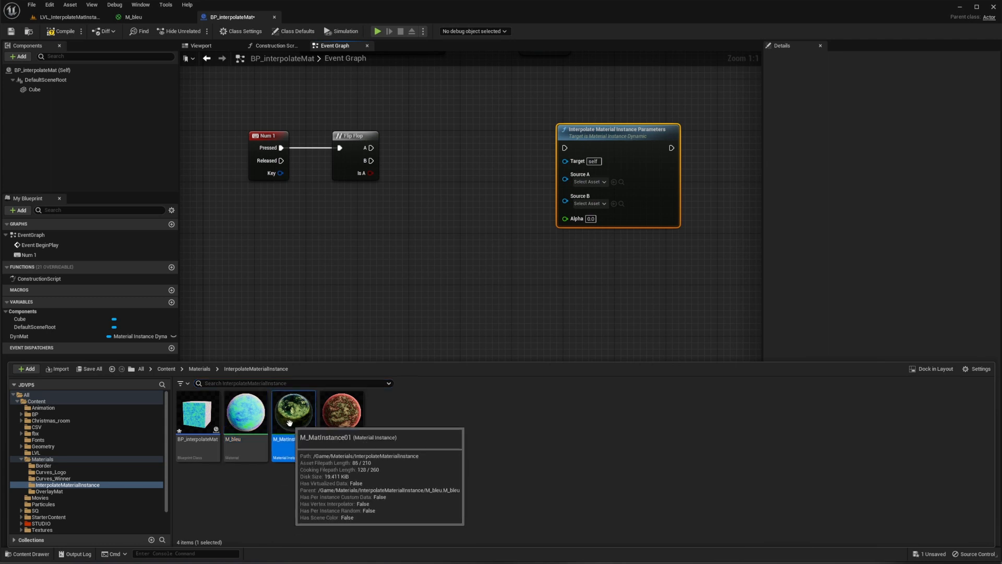
drag(284, 420, 588, 181)
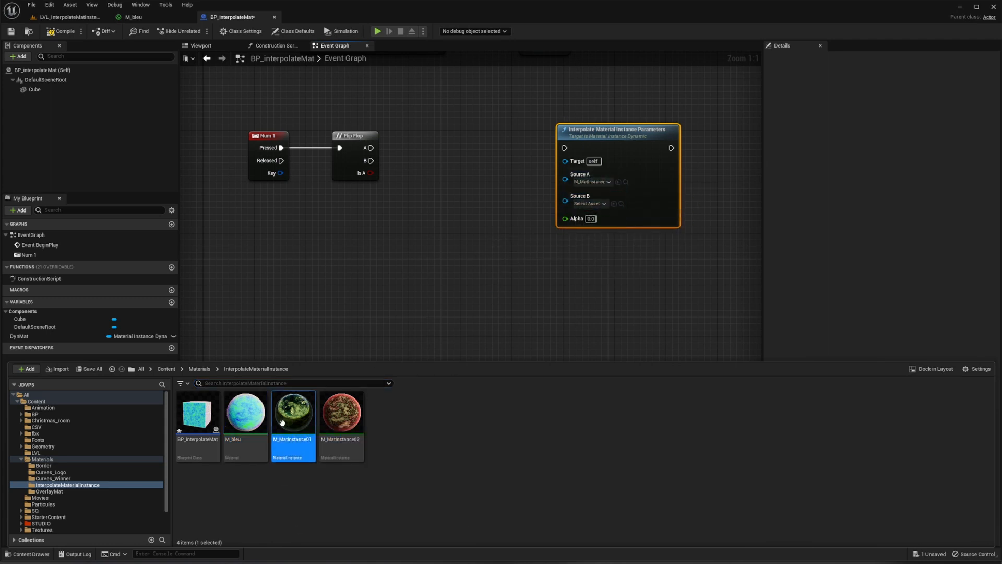
drag(344, 413, 584, 208)
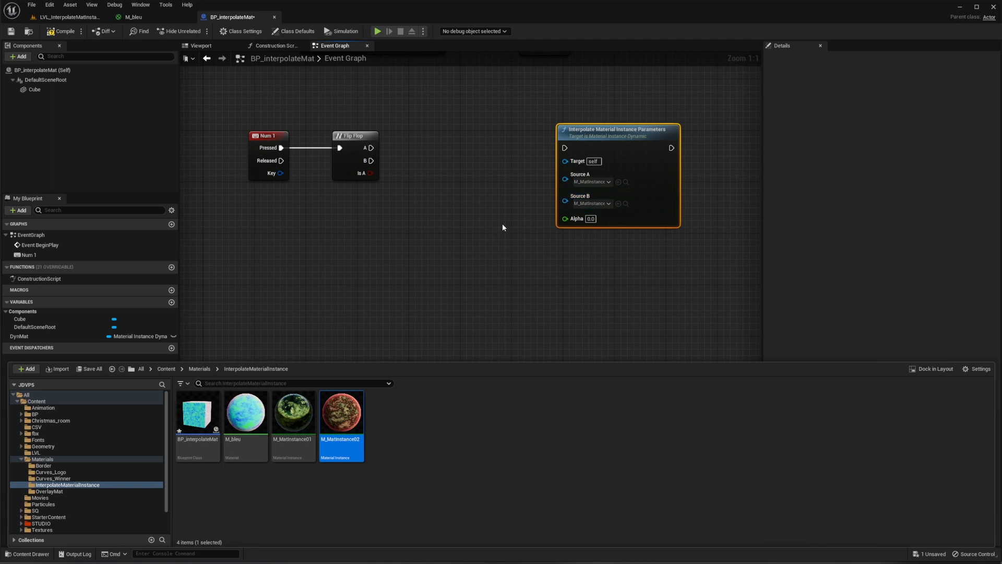
Connect Flip Flop's A output to the Interpolate Material Instance Parameters node and wire a DynMat getter into its Target.
right_drag(502, 223, 505, 351)
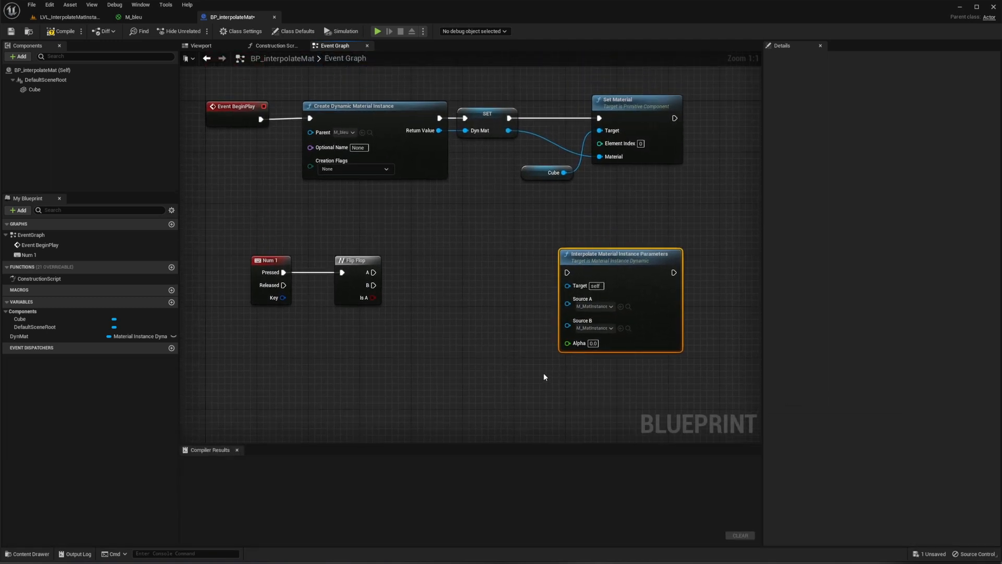
drag(371, 272, 568, 272)
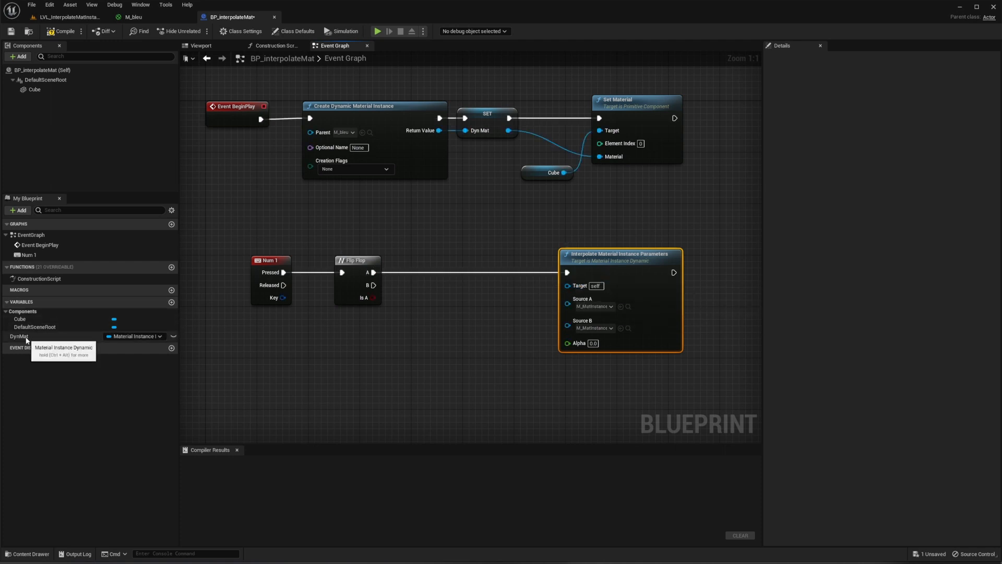
drag(32, 336, 465, 296)
click(489, 313)
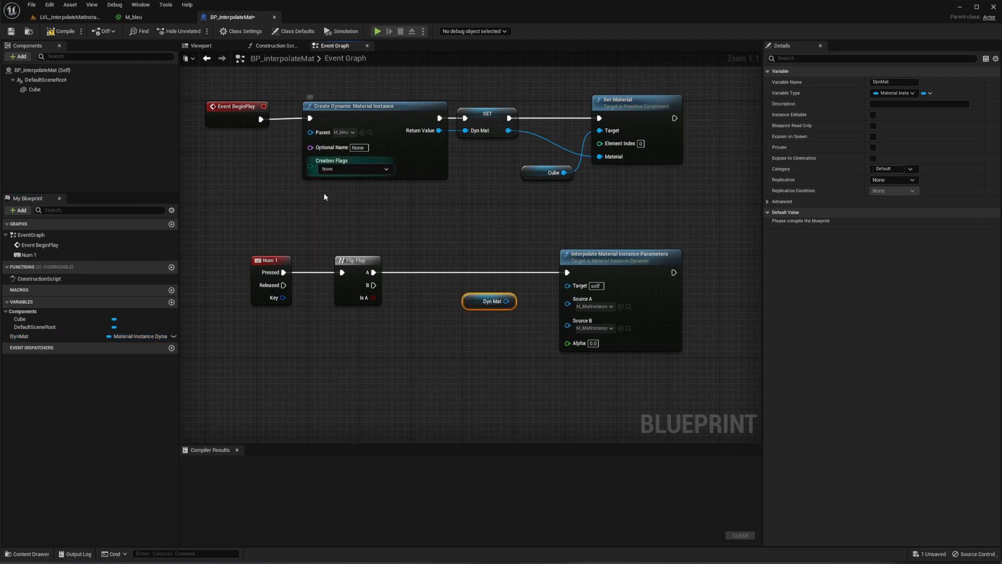
drag(507, 301, 567, 285)
drag(491, 301, 510, 288)
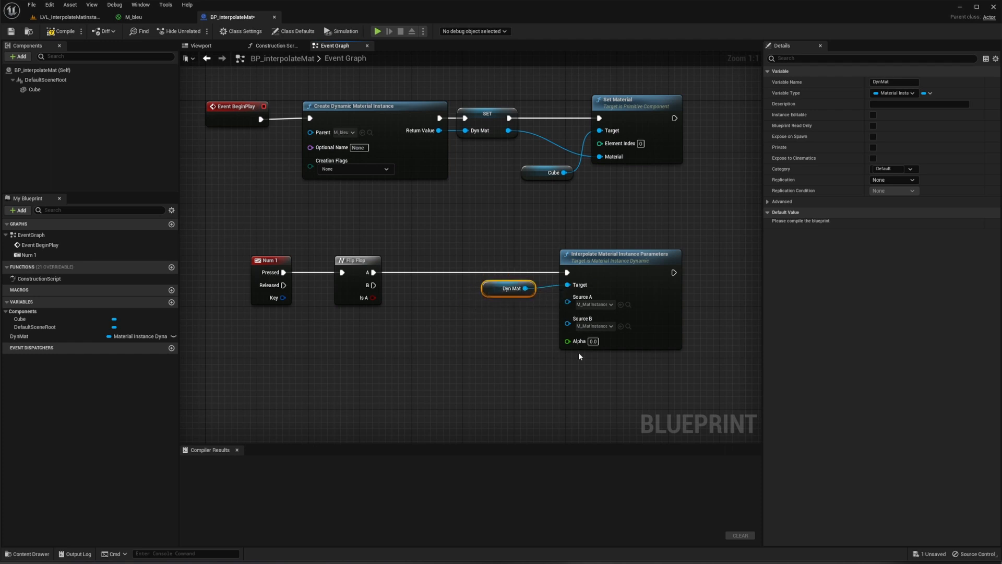
Move the DynMat getter and Interpolate Material Instance Parameters node together farther away from the Flip Flop node.
shift+click(578, 300)
drag(577, 299, 636, 299)
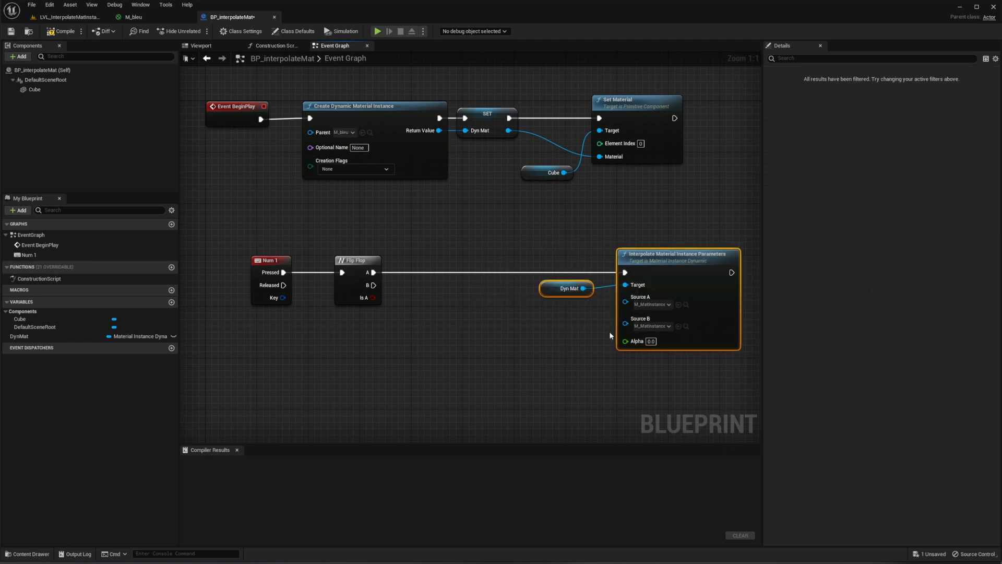
click(611, 335)
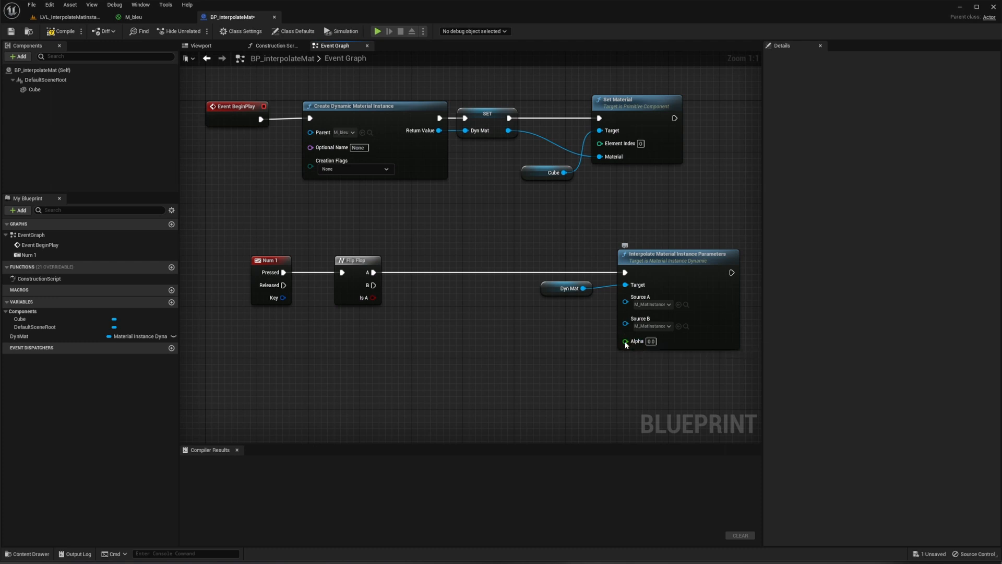
Remove the execution link between Flip Flop's A output and the Interpolate Material Instance Parameters node, leaving Alpha unpromoted.
right_click(626, 343)
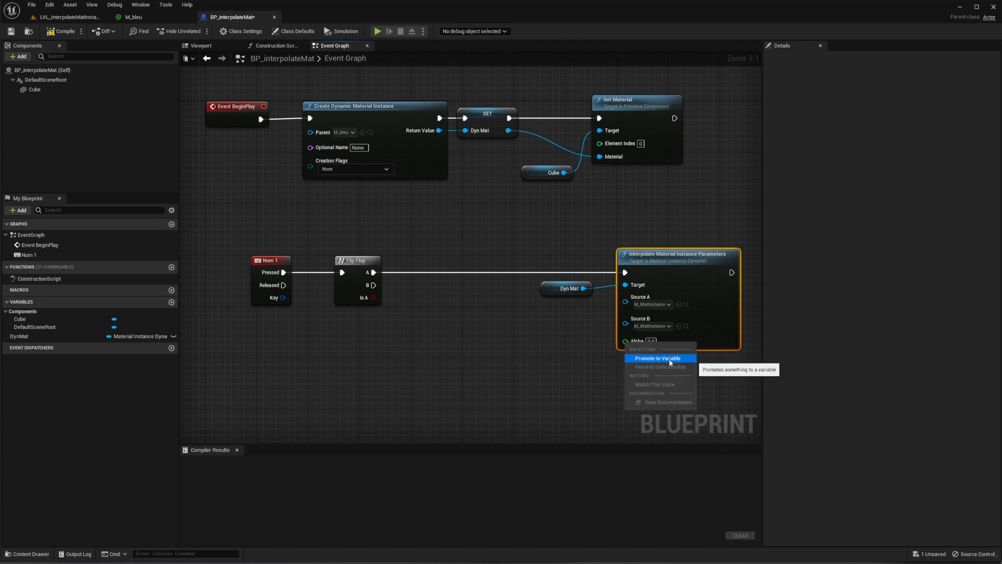
click(481, 360)
key(ctrl+z)
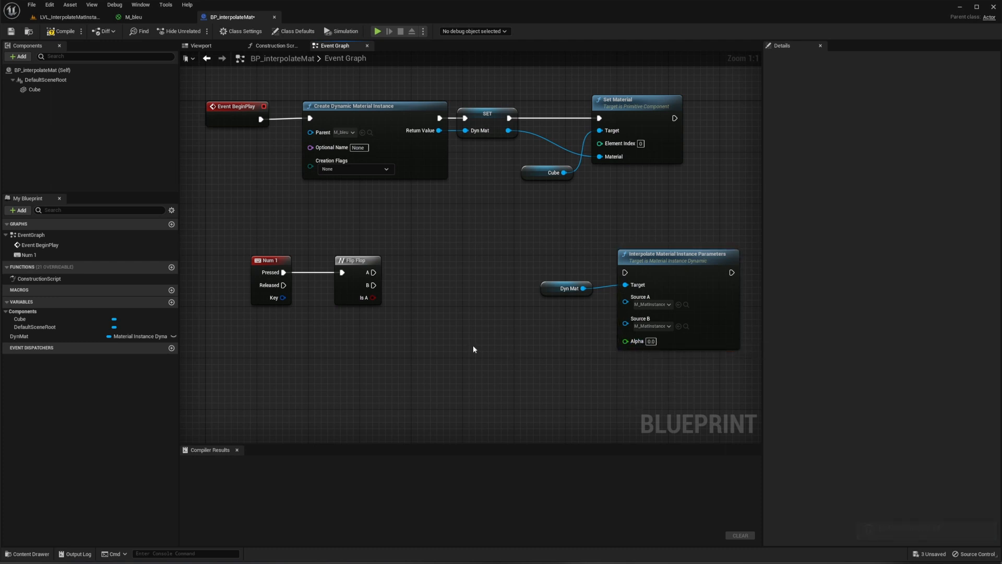
Add a Timeline node with its default name between the Flip Flop and Interpolate Material Instance Parameters nodes, and open its editor.
right_click(473, 348)
text(timeline)
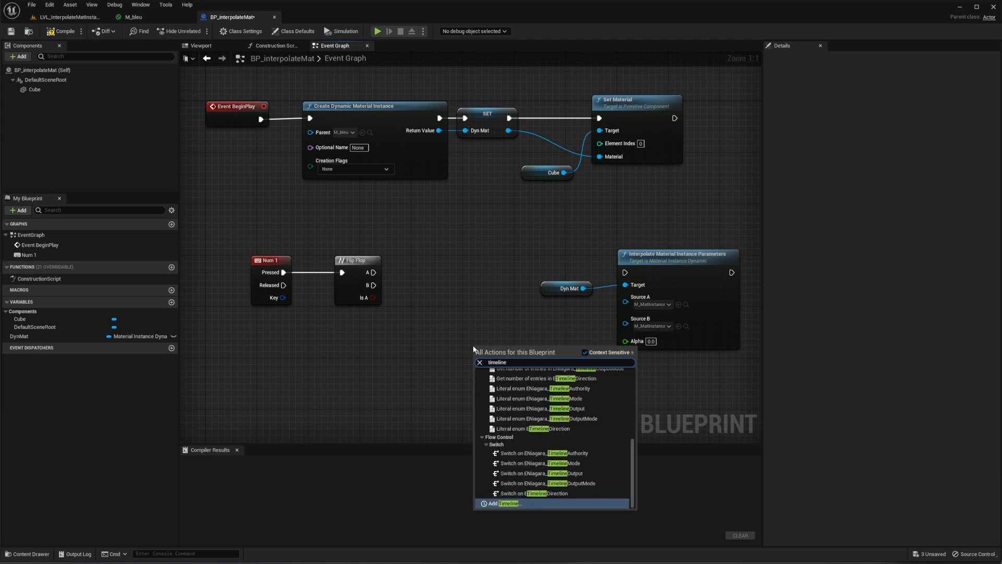
click(513, 503)
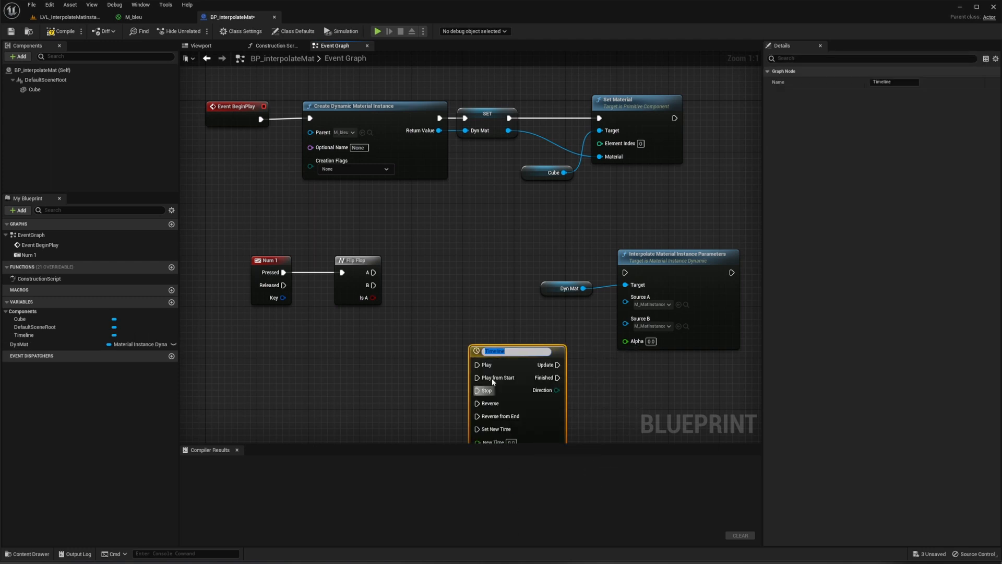
drag(545, 355, 492, 294)
double_click(471, 287)
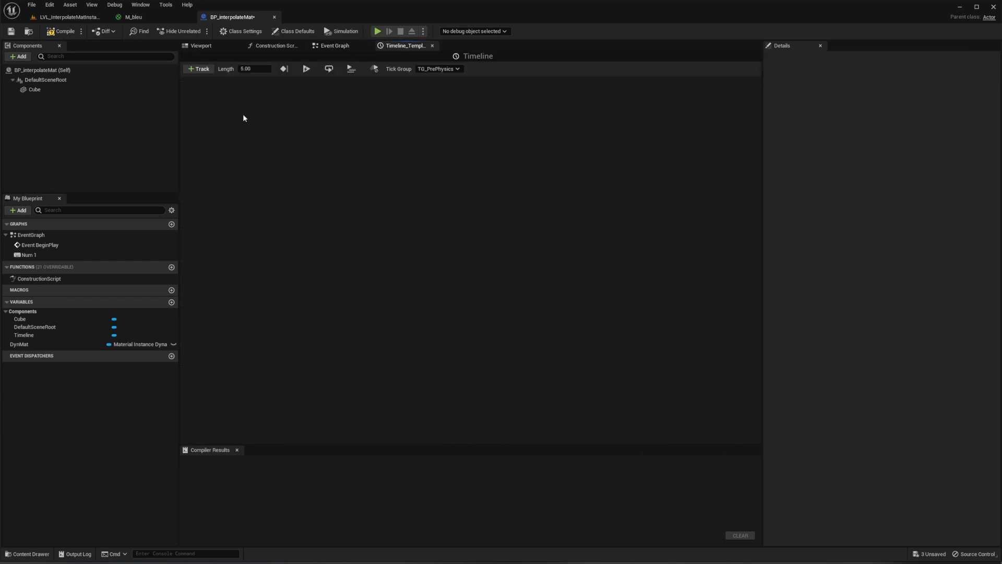
Add a float track with its default name to the timeline.
click(200, 68)
click(209, 80)
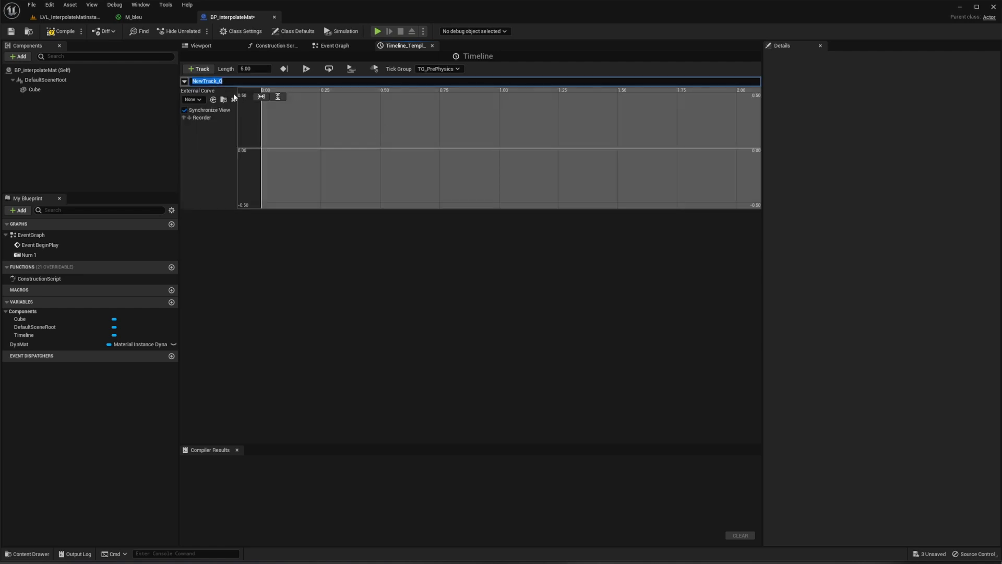
click(201, 69)
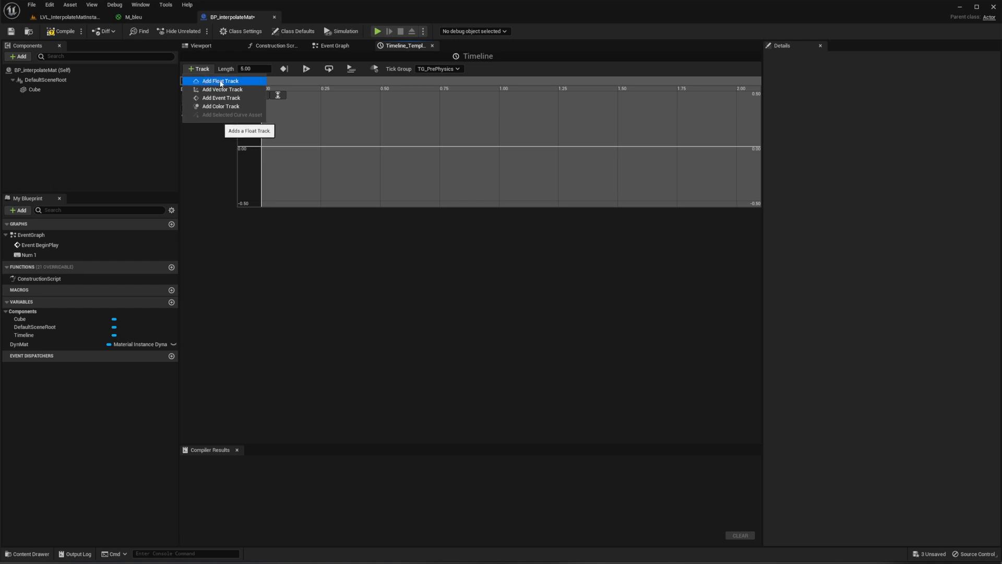
click(343, 132)
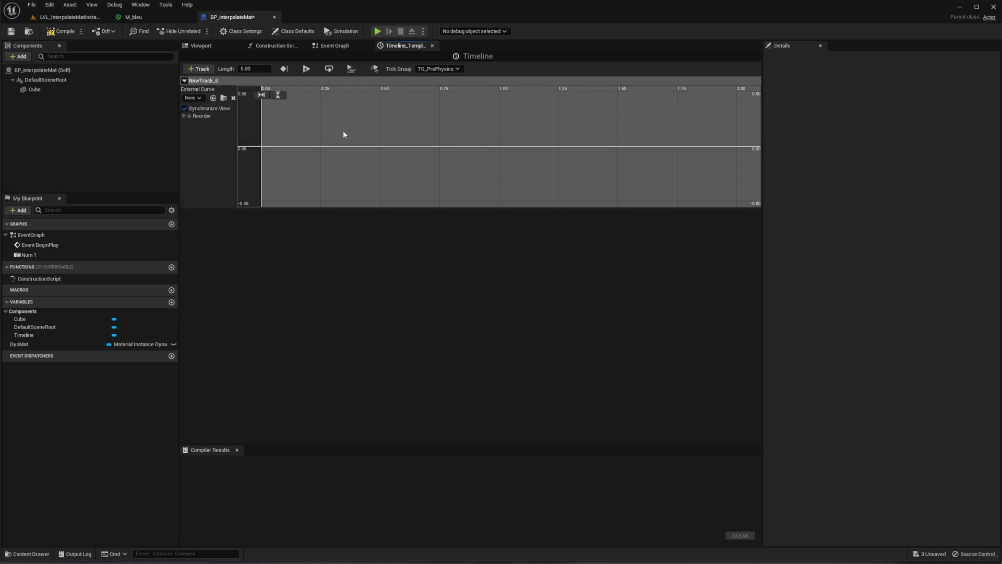
Add two keys at different times to the float track's curve, placed freehand.
right_click(337, 135)
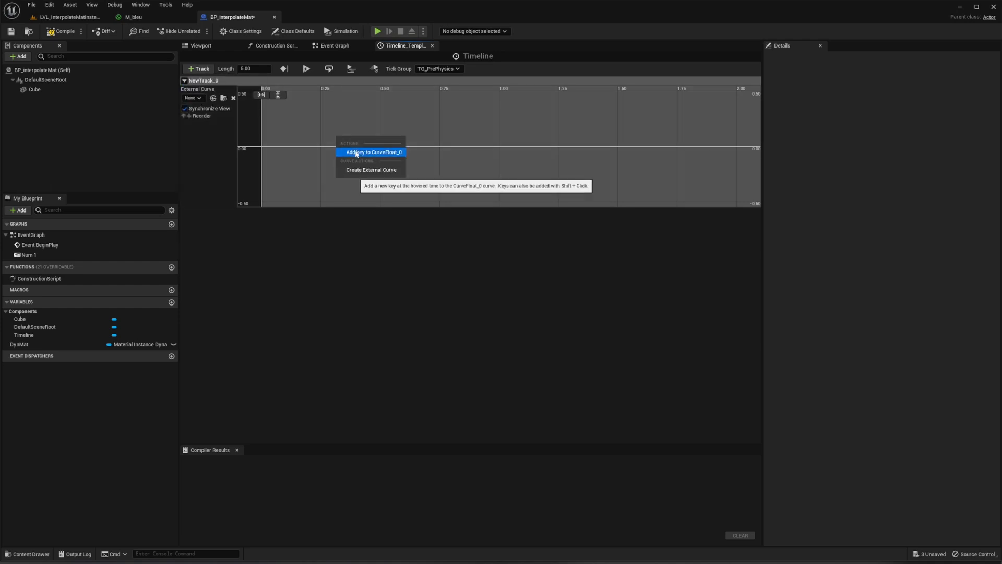
click(357, 152)
right_click(398, 158)
click(414, 176)
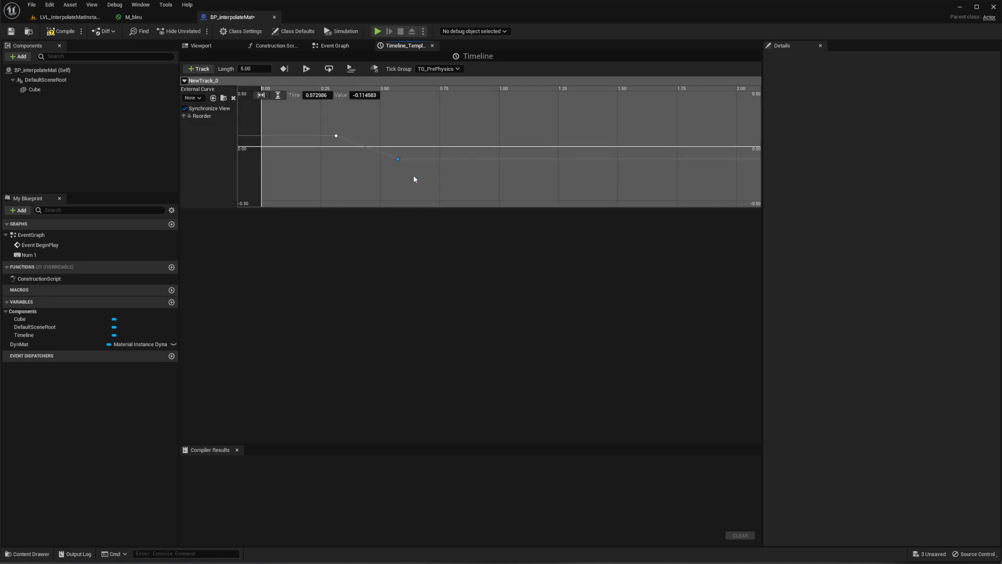
Set the keys to time 0, value 0 and time 3, value 1, and set the timeline length to 3.
click(336, 136)
click(397, 159)
click(322, 95)
text(3)
key(Tab)
click(262, 95)
click(278, 95)
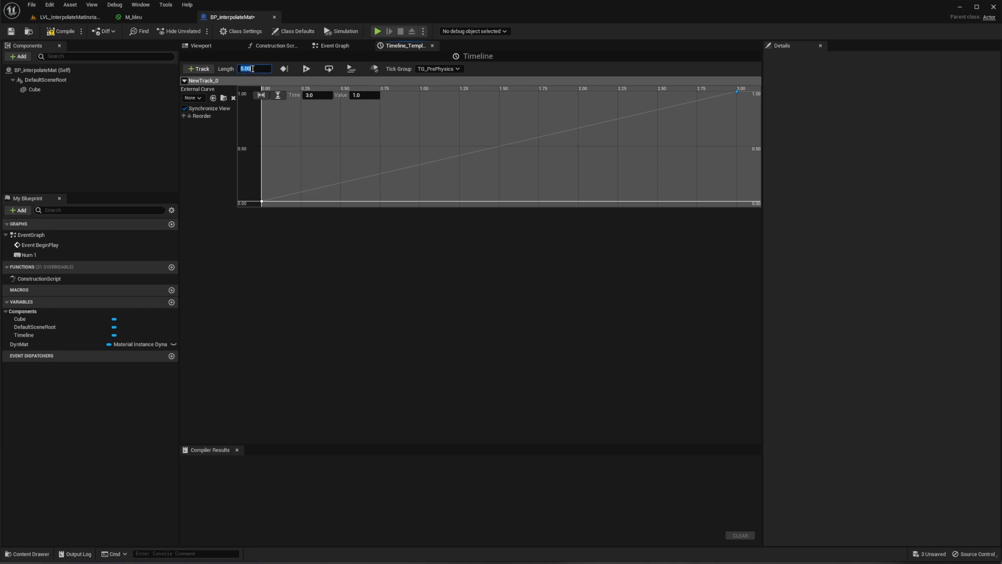
key(Return)
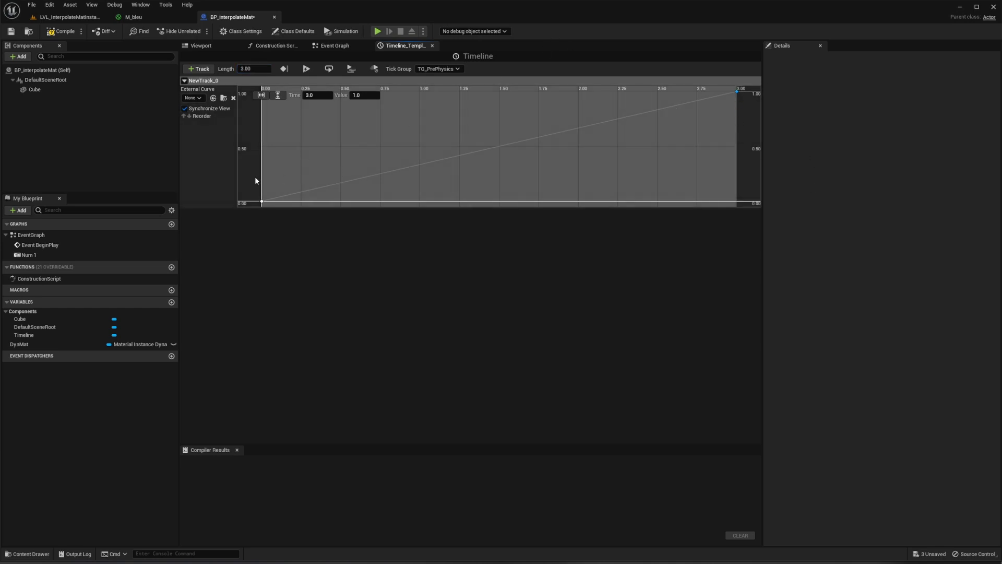
Set the interpolation of both the end key and the start key to Auto.
right_click(738, 92)
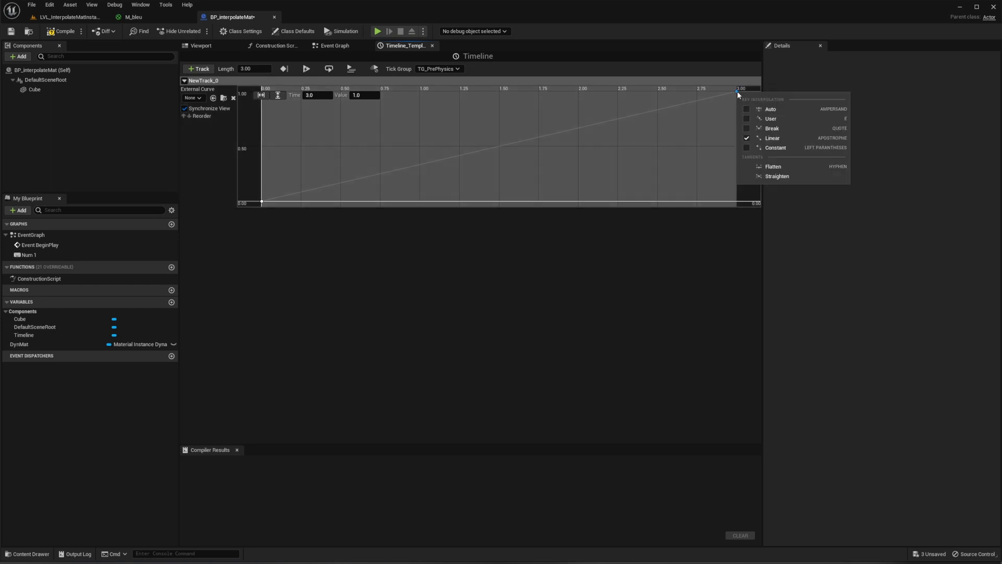
click(775, 110)
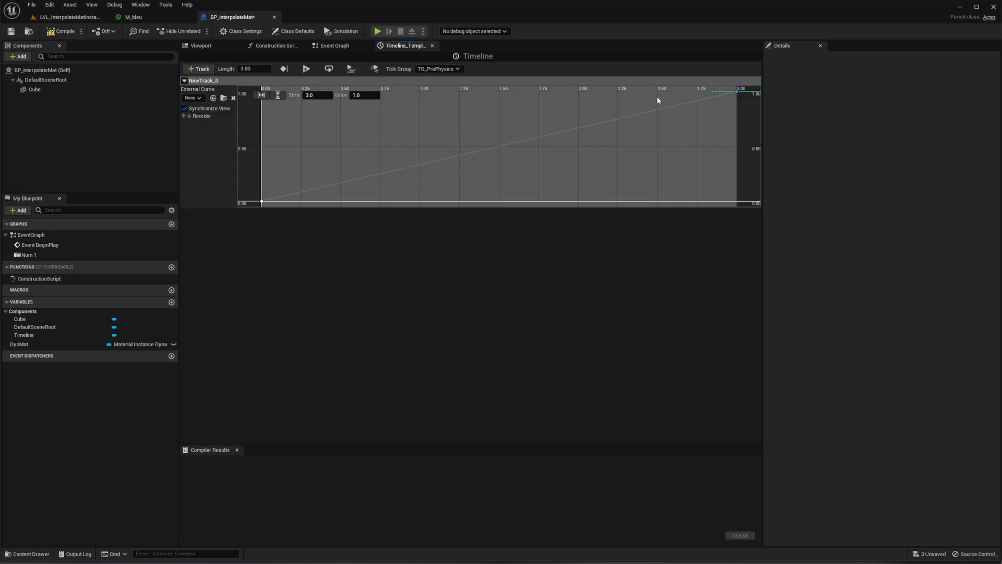
right_click(262, 202)
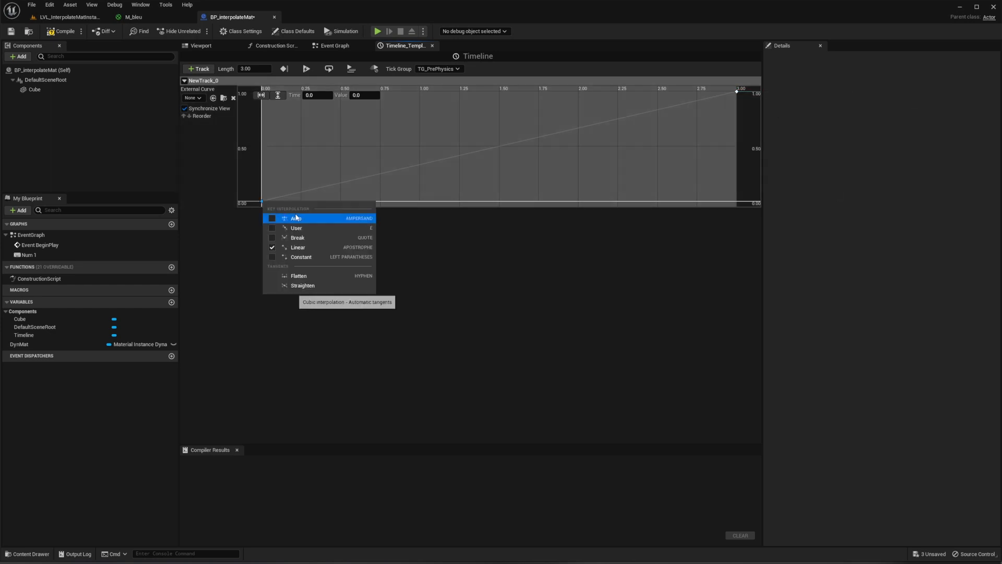
click(294, 218)
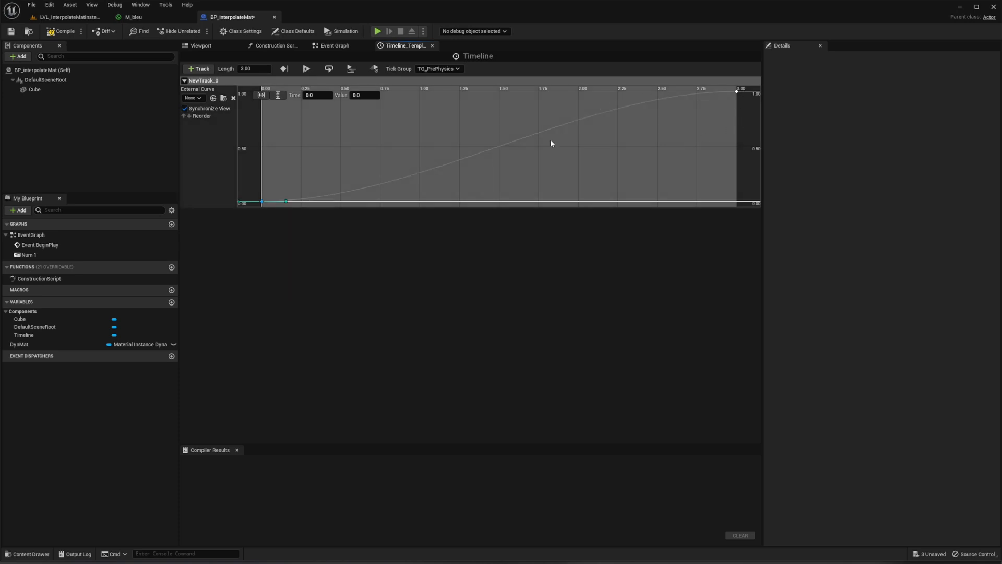
Close the timeline editor, align the Timeline node with the Flip Flop, and wire Flip Flop's A to Play and B to Reverse.
click(432, 46)
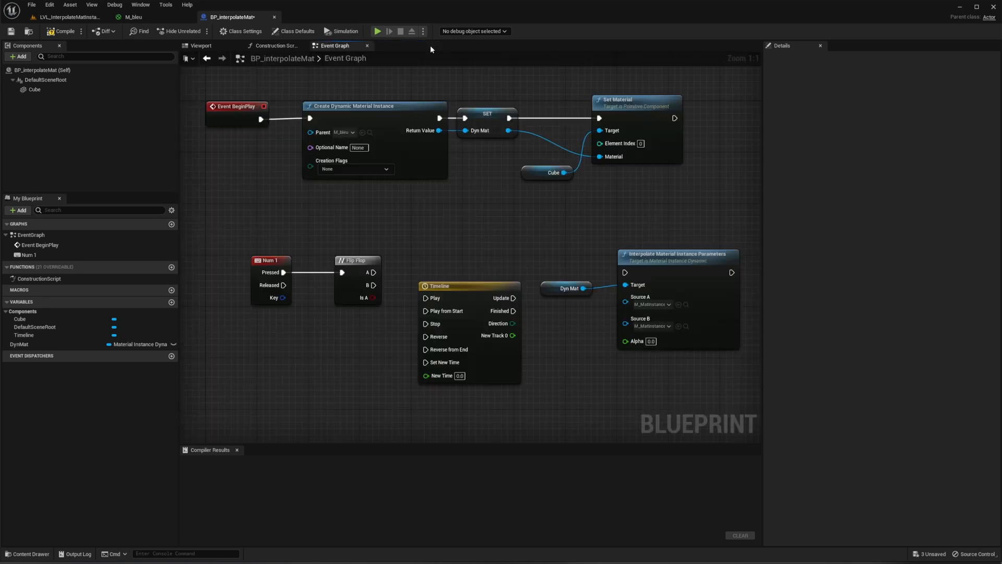
drag(473, 286, 471, 263)
drag(373, 272, 426, 311)
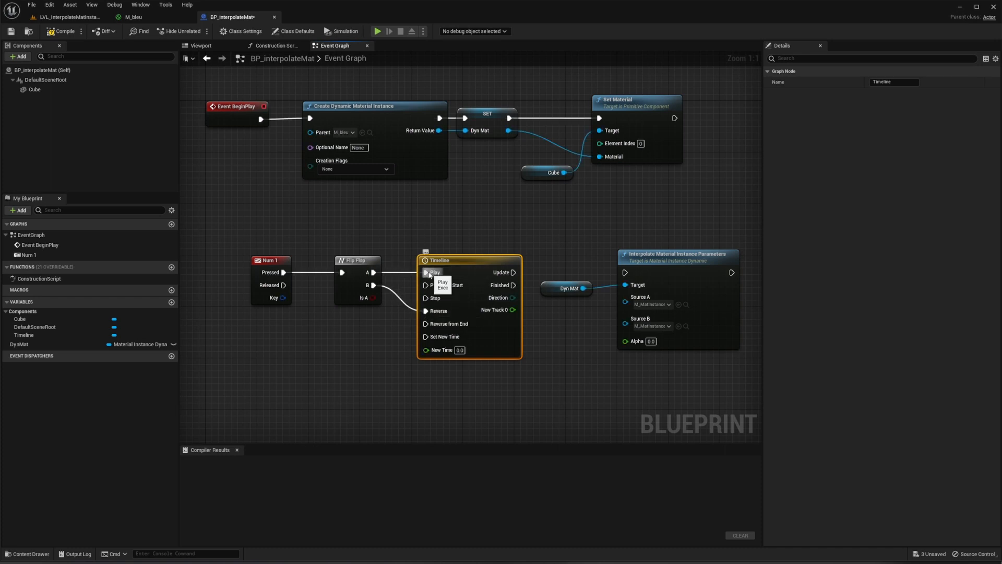
ctrl+drag(426, 272, 426, 323)
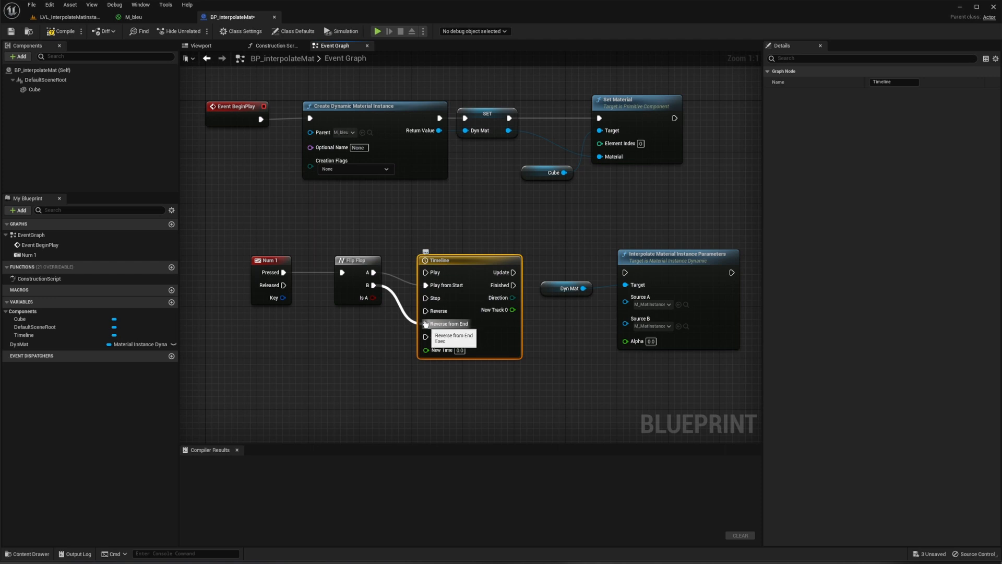
ctrl+drag(425, 324, 426, 273)
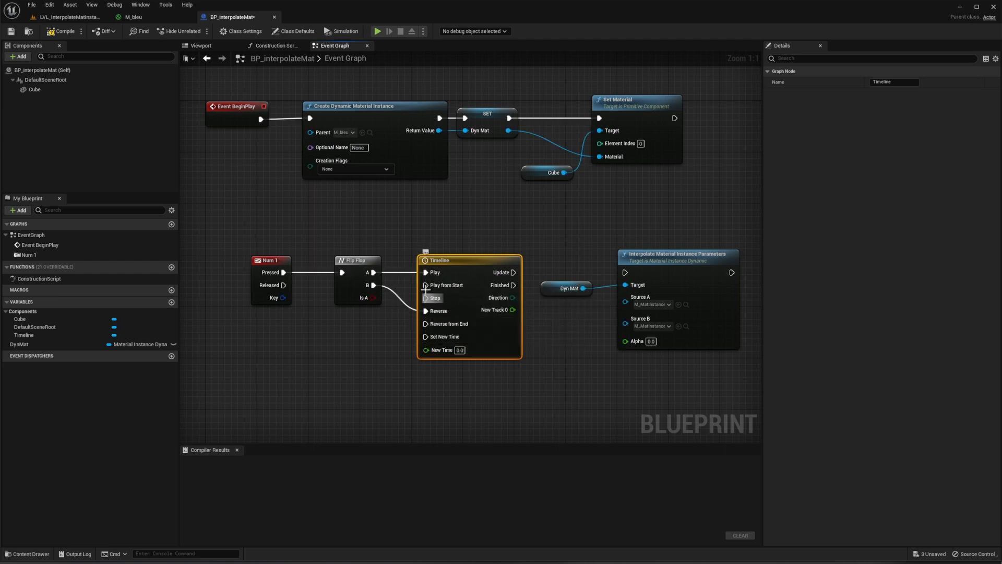
Wire the Timeline's Update to the Interpolate Material Instance Parameters node's execution input and New Track 0 to its Alpha.
drag(513, 272, 625, 272)
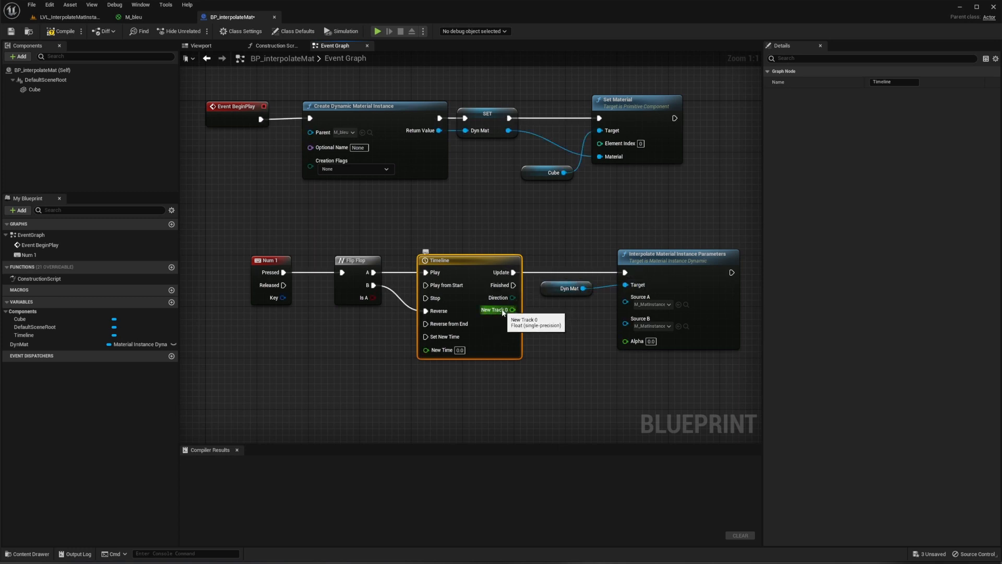
drag(512, 310, 626, 340)
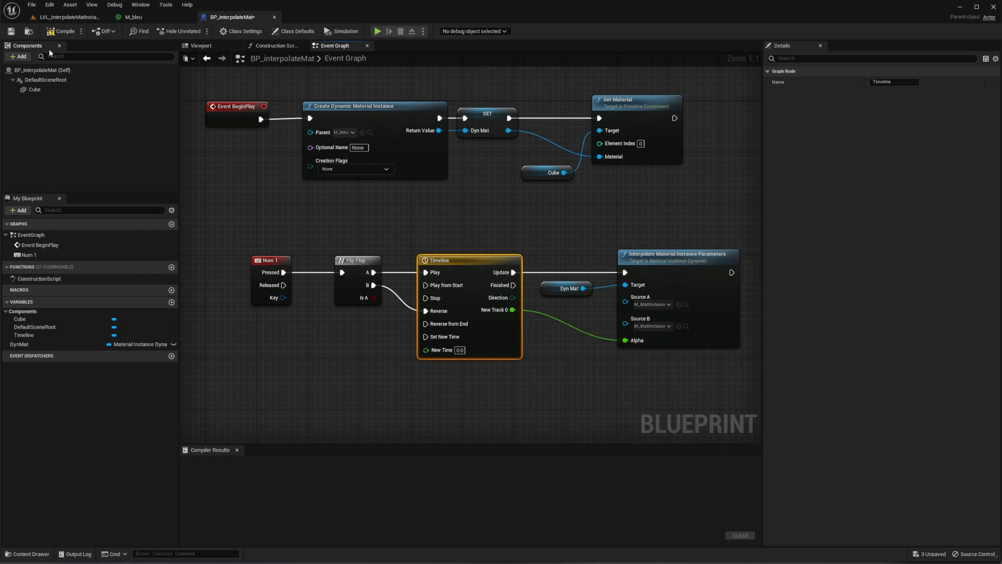
Compile BP_interpolateMat and check its Save on Compile option.
click(76, 33)
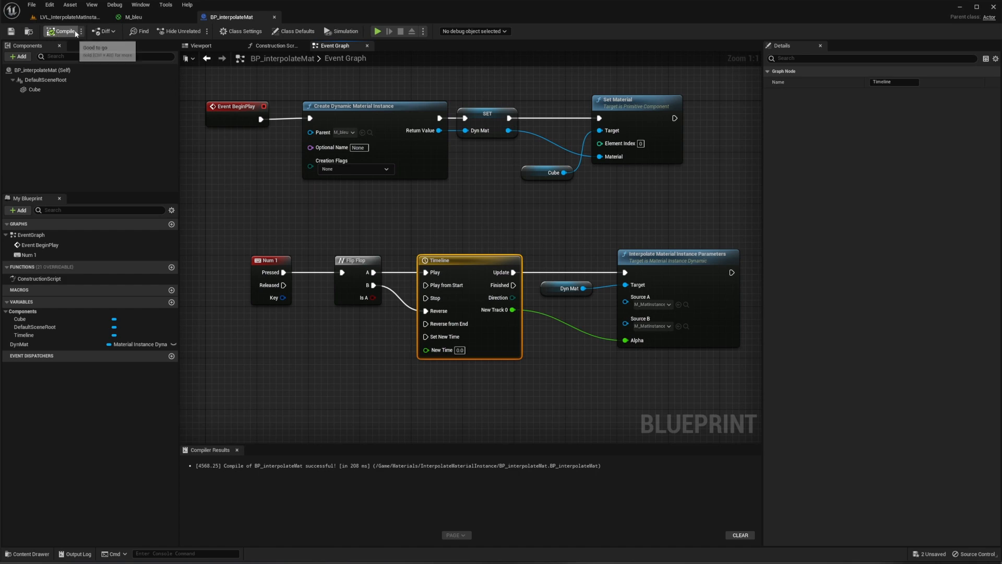
click(81, 31)
mouse_move(116, 45)
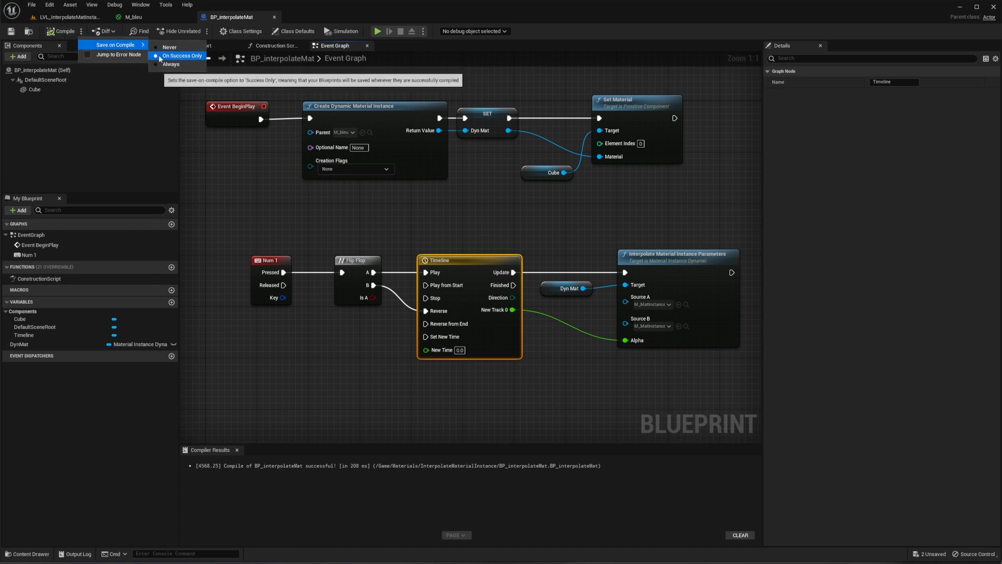
Place BP_interpolateMat in the level beside the existing cube, and play-test the level.
click(65, 18)
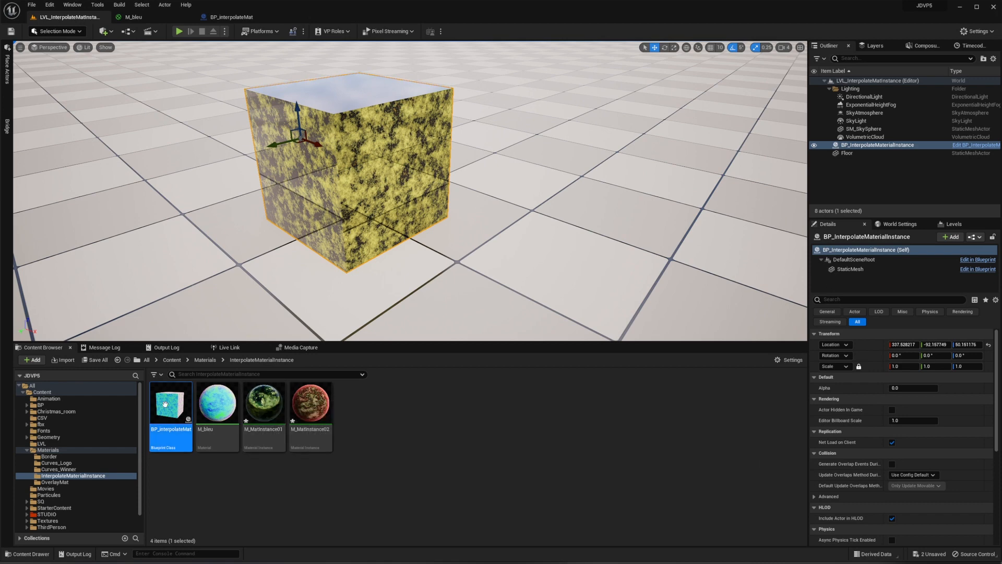
drag(171, 409, 578, 153)
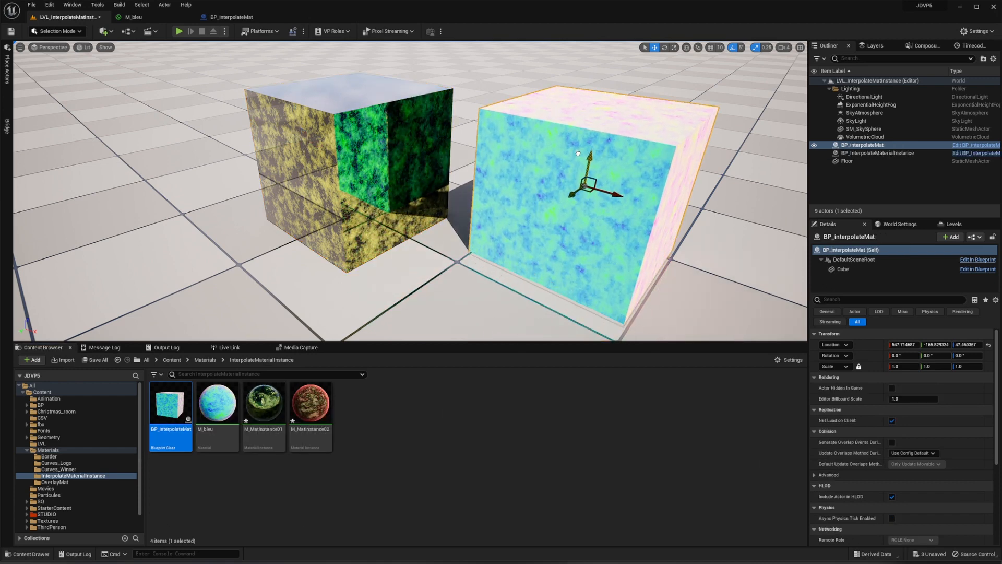
click(180, 32)
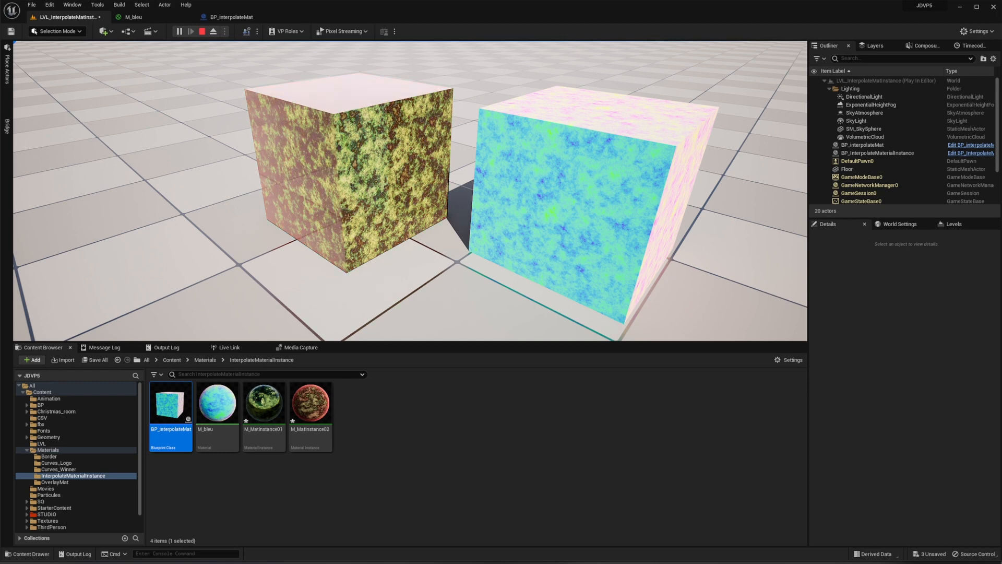
key(Escape)
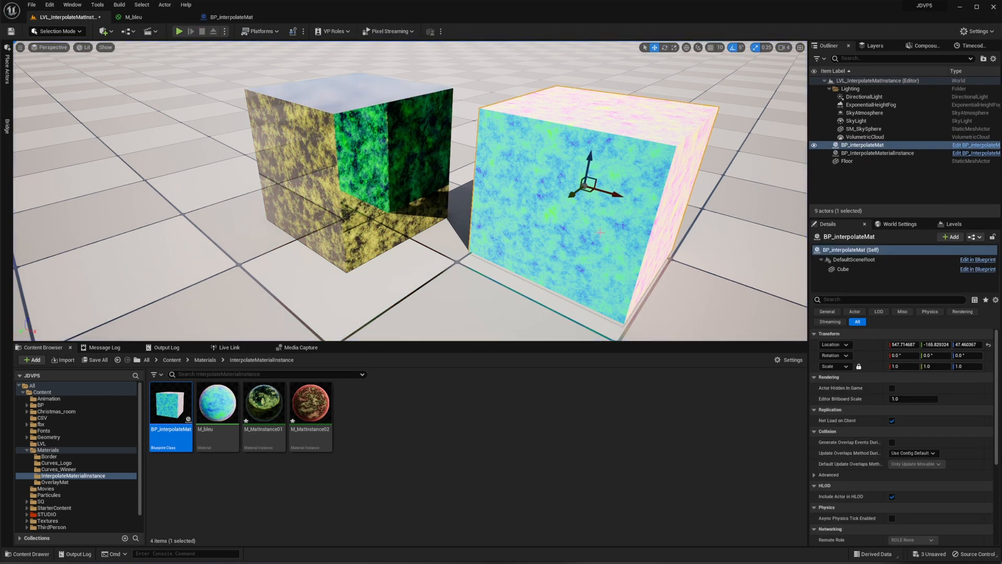
In the class defaults of BP_interpolateMat, set Auto Receive Input to Player 0 and compile the blueprint.
click(231, 16)
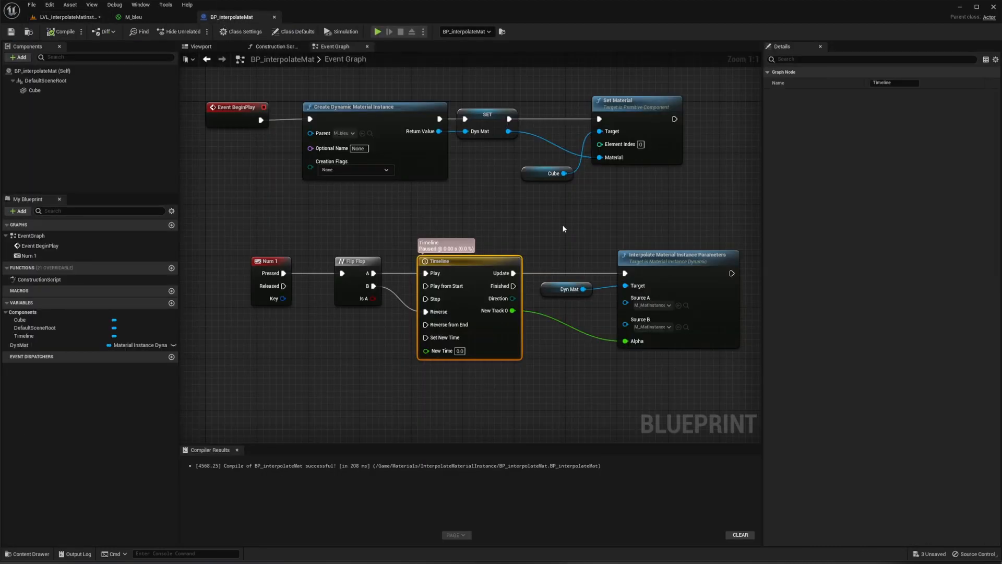
click(41, 70)
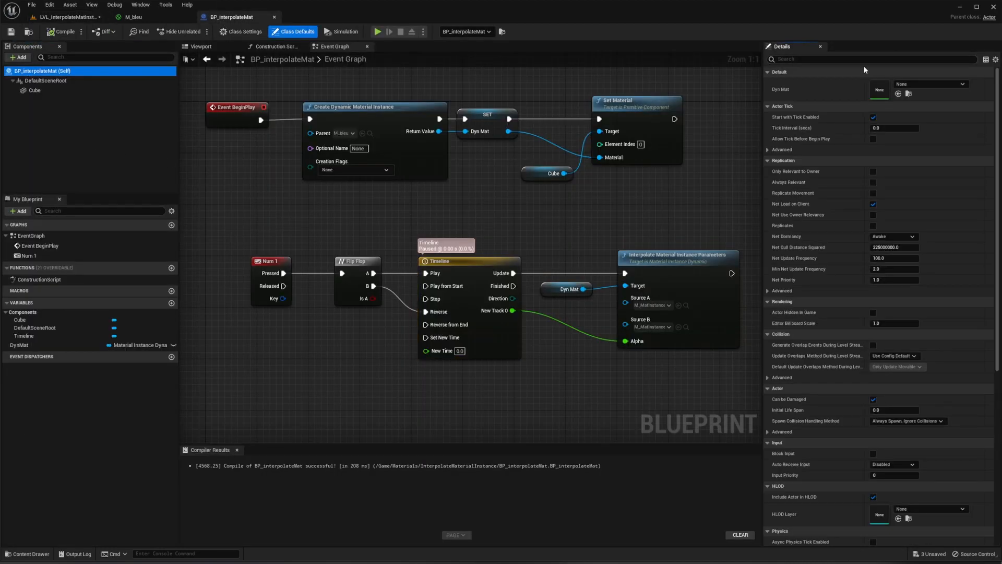
click(799, 59)
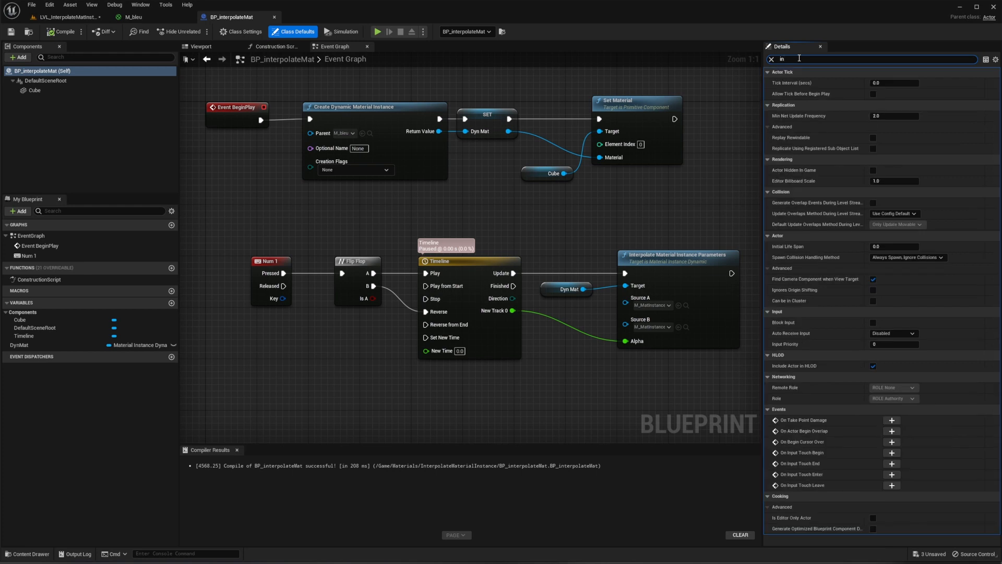
text(input)
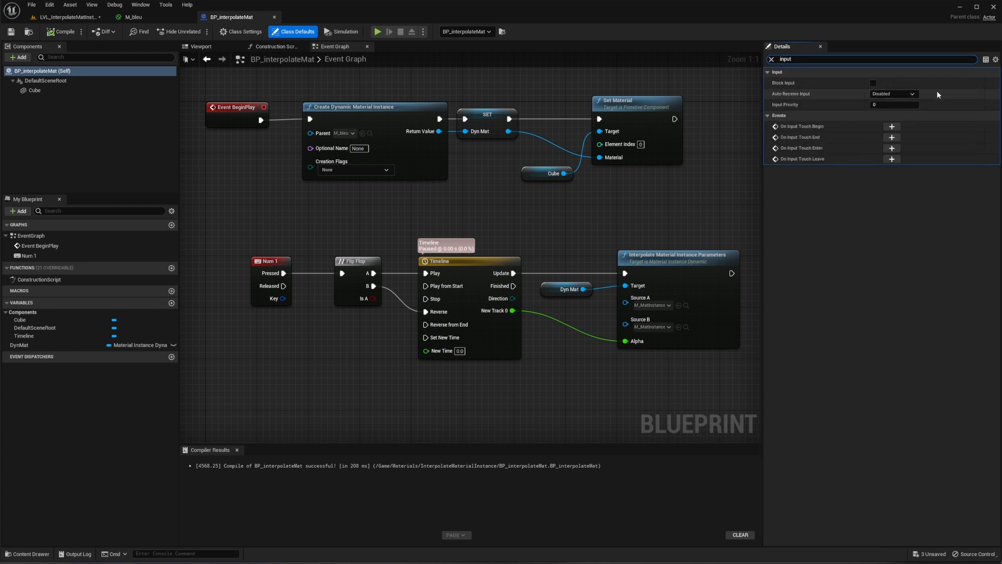
click(899, 95)
click(894, 105)
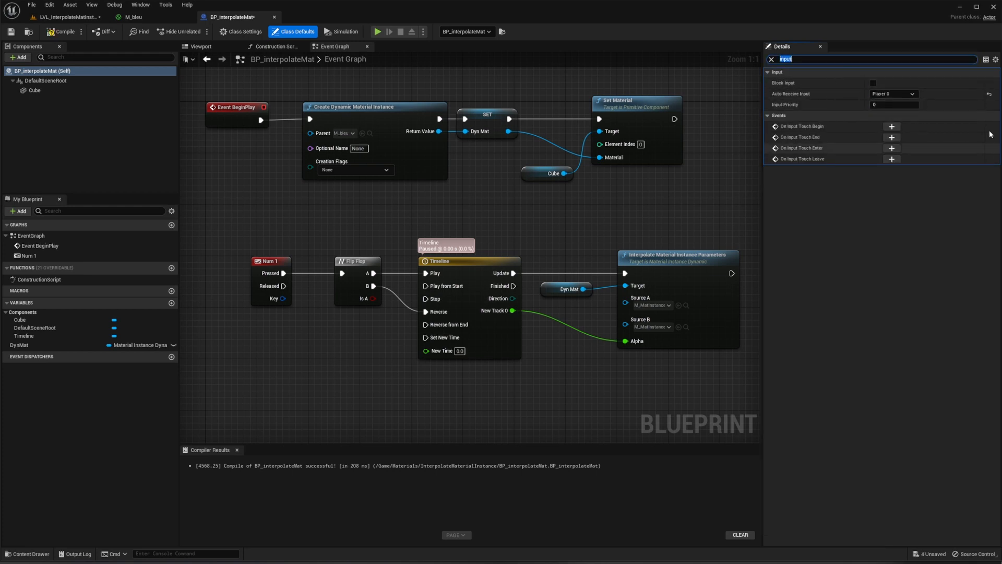
click(65, 32)
Play the level again to test the Num 1 material interpolation on both cubes, and stop playing.
click(73, 17)
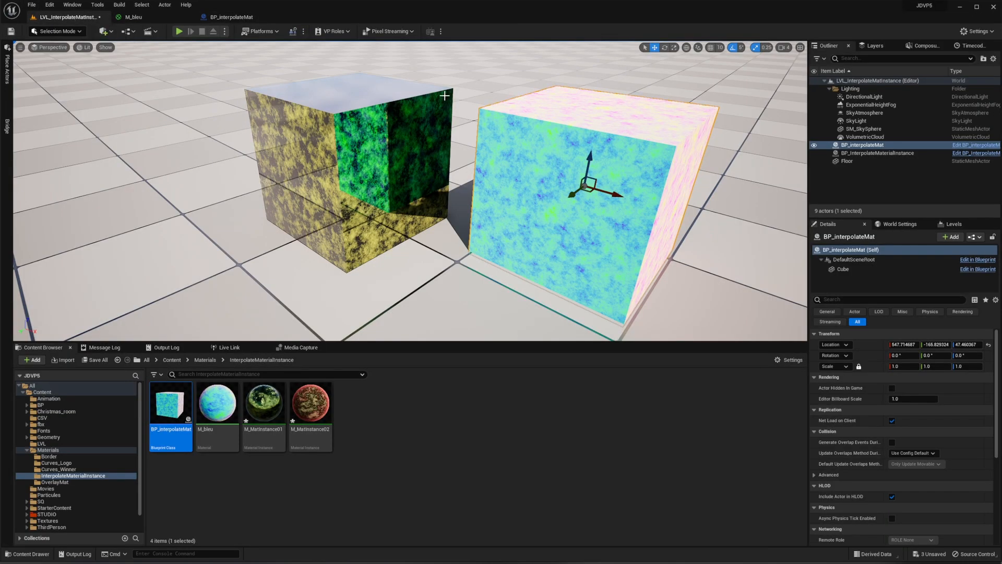
click(178, 32)
click(460, 215)
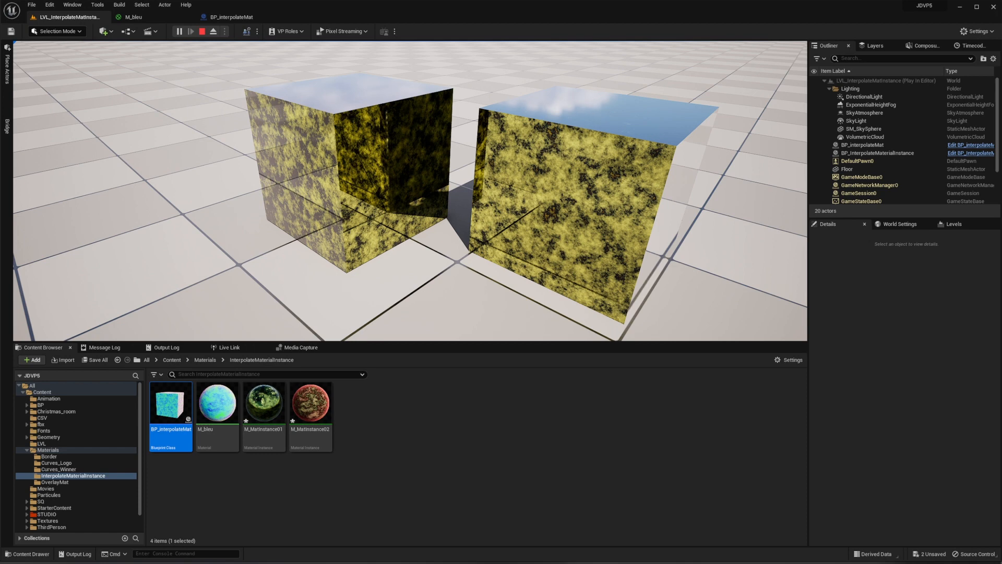
key(Escape)
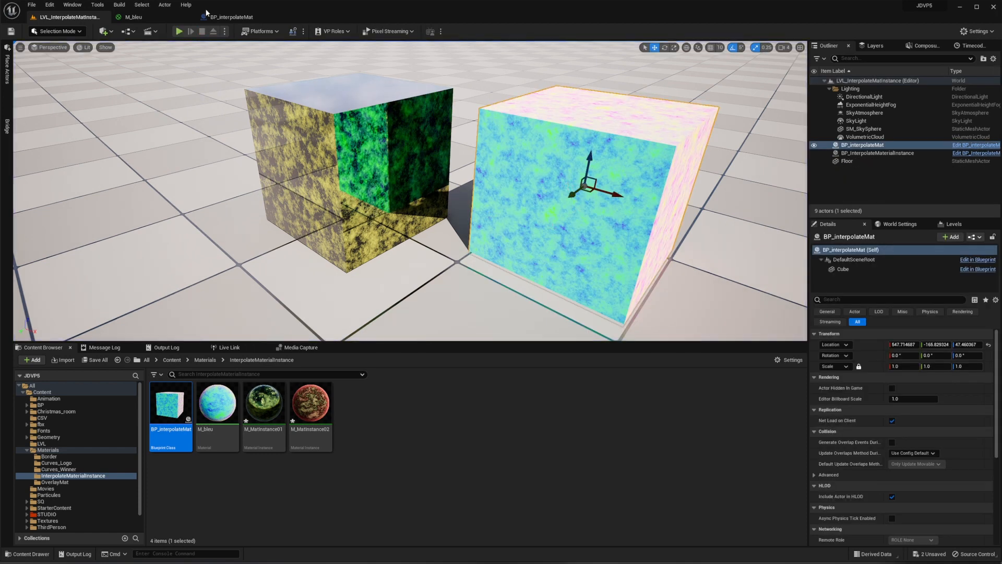
Disable Consume Input on the Num 1 event of BP_interpolateMat, compile the blueprint, and return to the level.
click(229, 17)
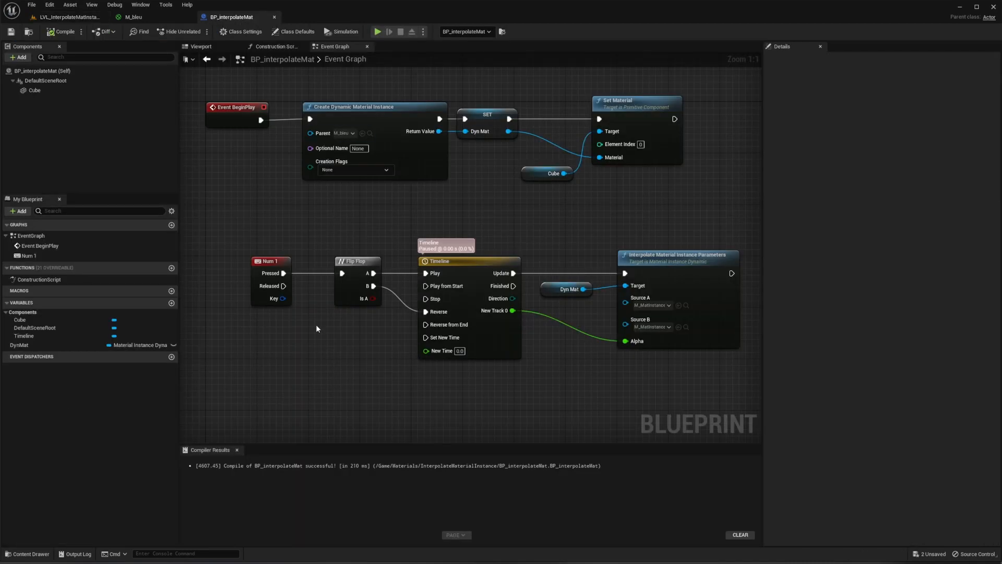
click(271, 266)
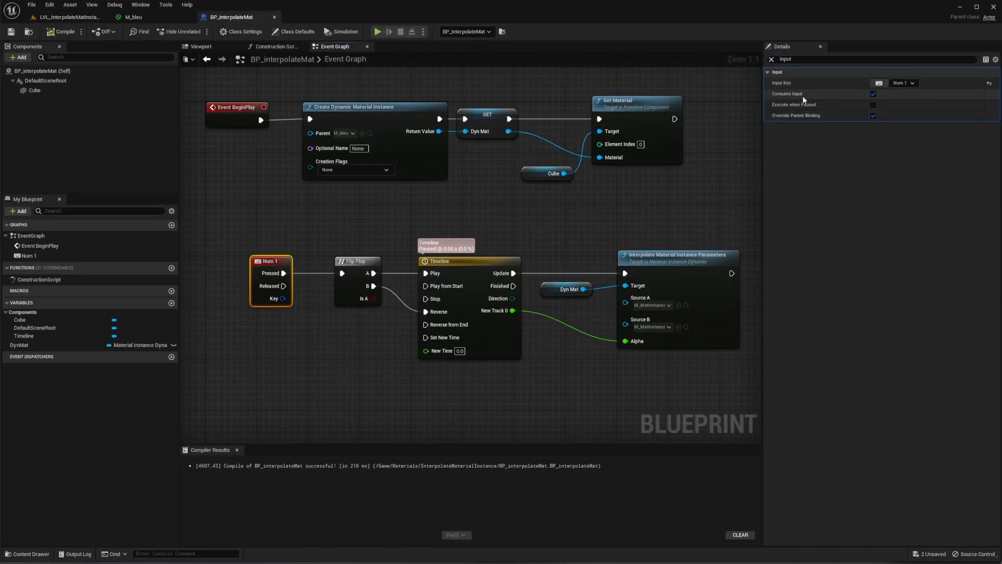
click(873, 95)
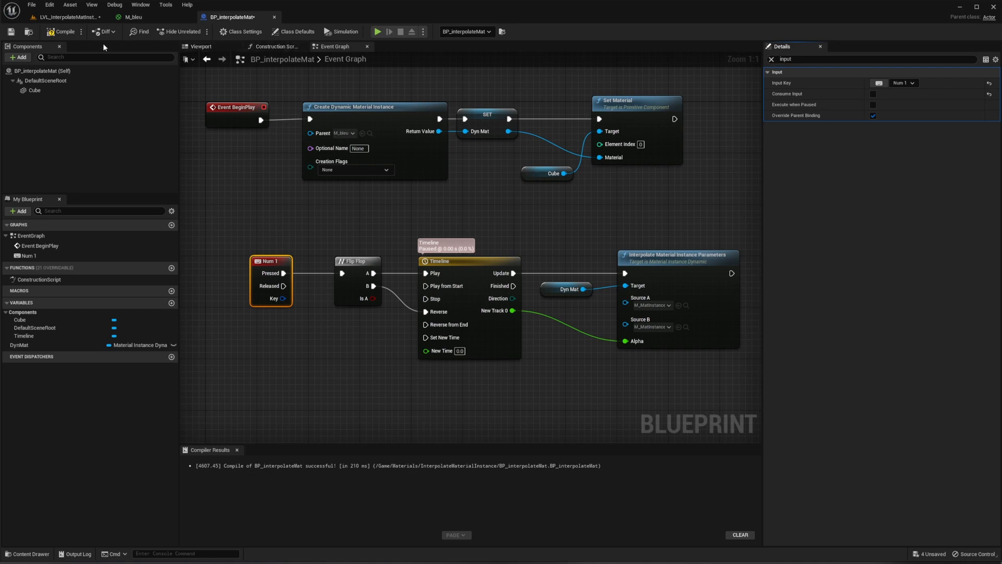
click(61, 32)
click(67, 17)
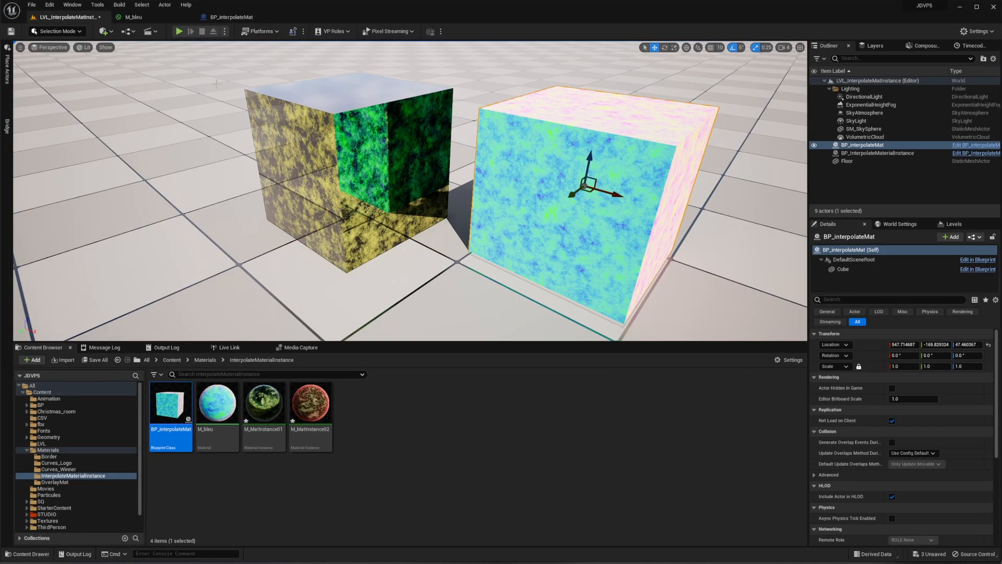
Check the Num 1 event settings in BP_InterpolateMaterialInstance, and play-test the material interpolation on both cubes in the level.
click(882, 153)
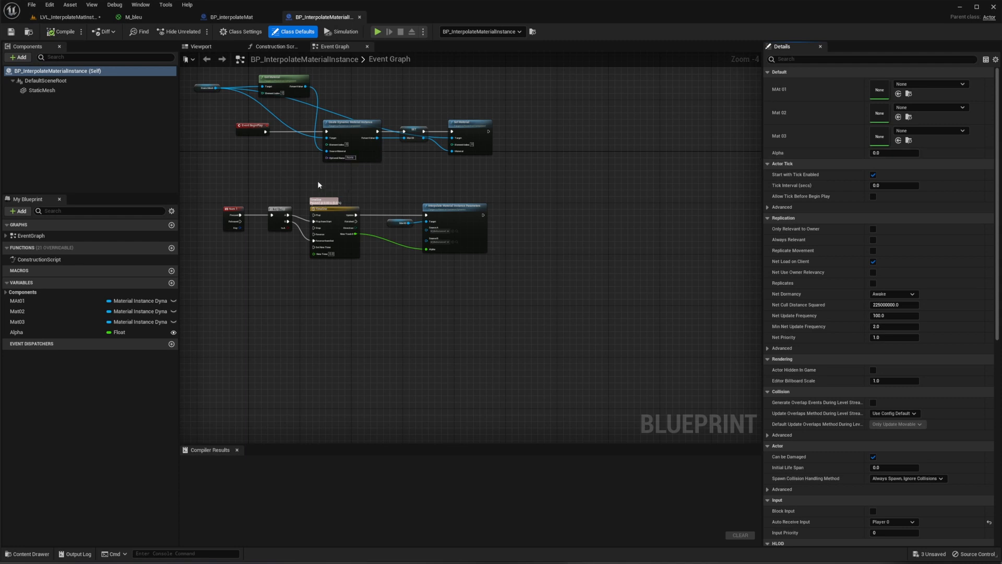
right_drag(317, 180, 399, 237)
click(315, 269)
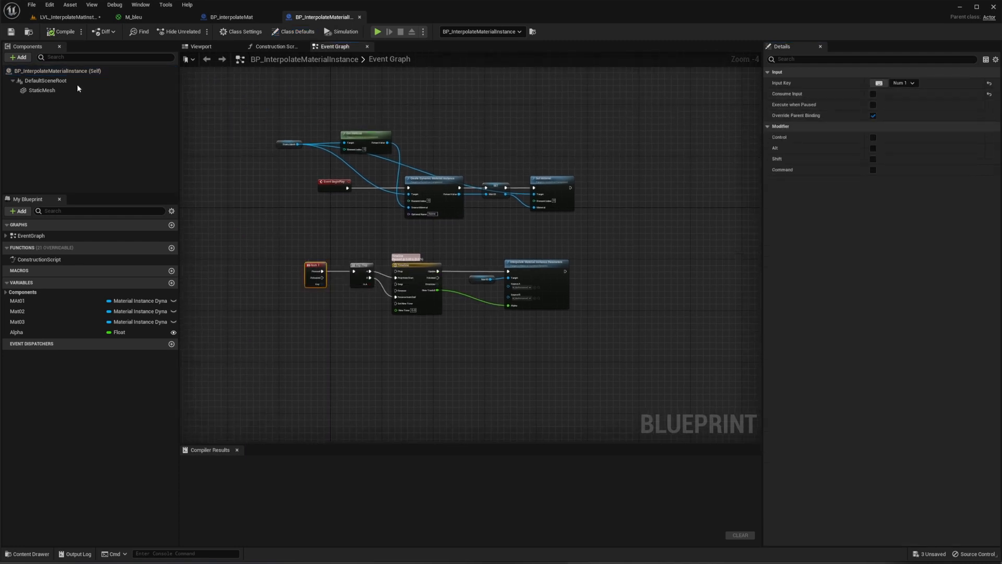
click(67, 17)
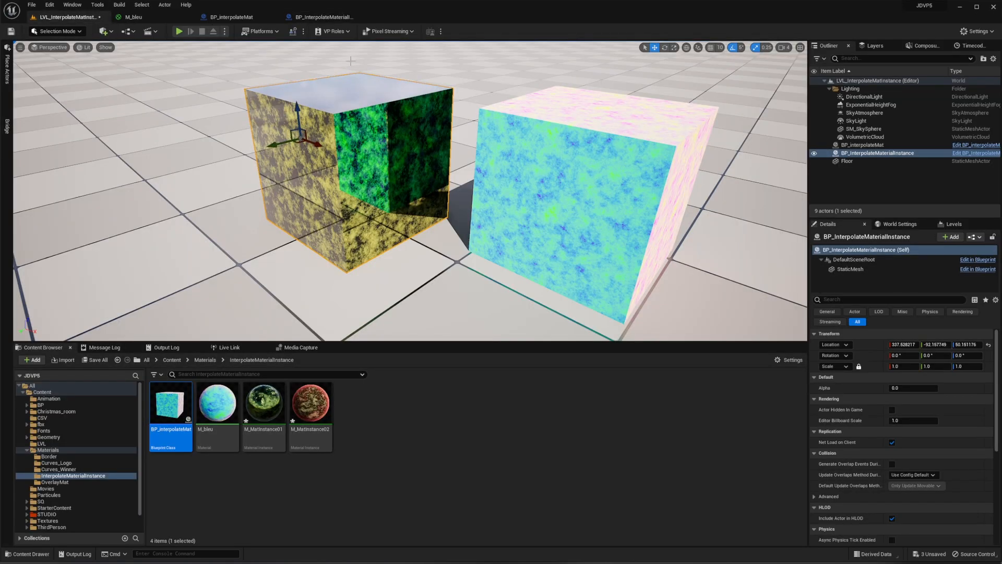
click(179, 32)
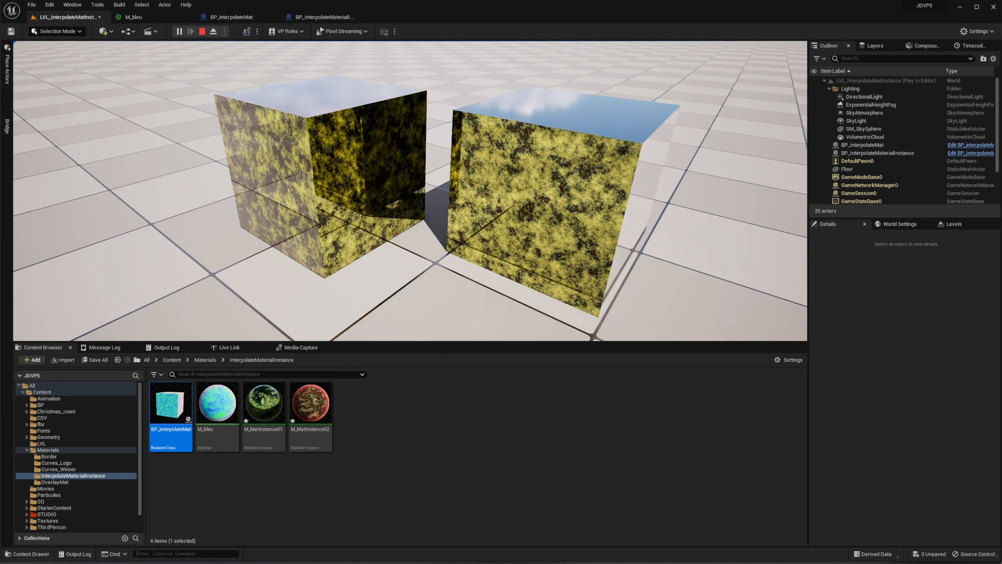
key(Escape)
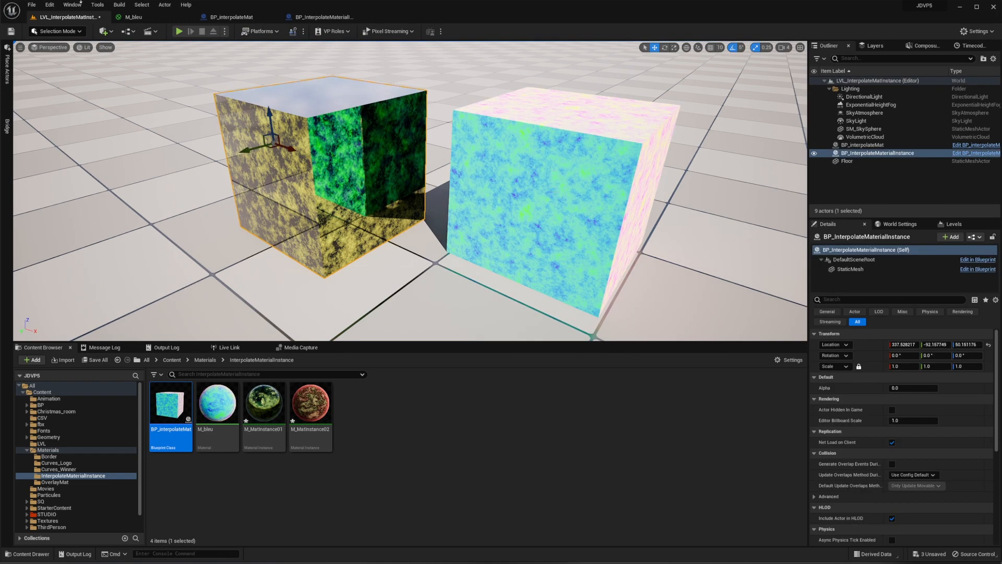
Assign M_MatInstance01 as the material of the Cube component in BP_interpolateMat, and compile and save the blueprint.
click(232, 16)
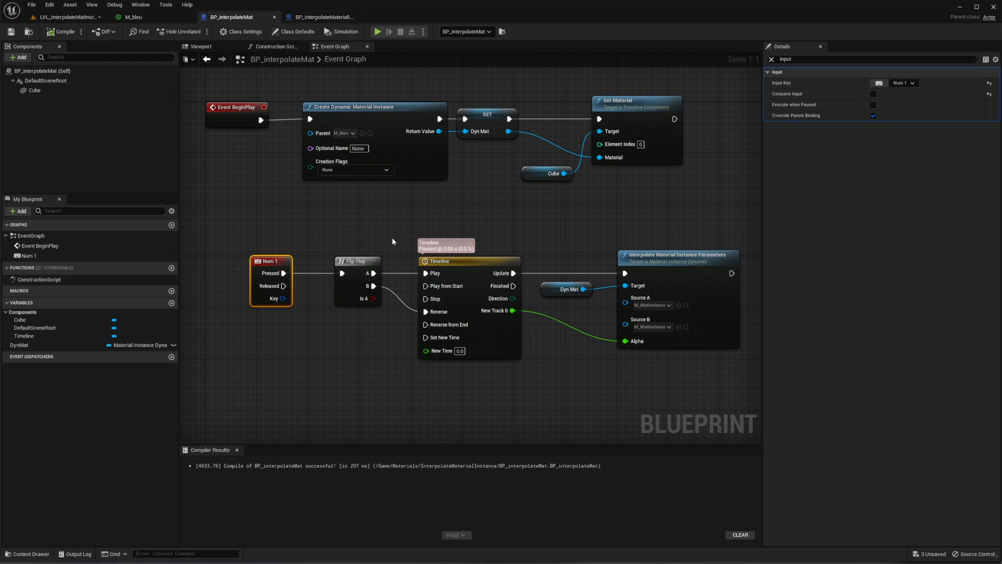
click(201, 47)
click(470, 269)
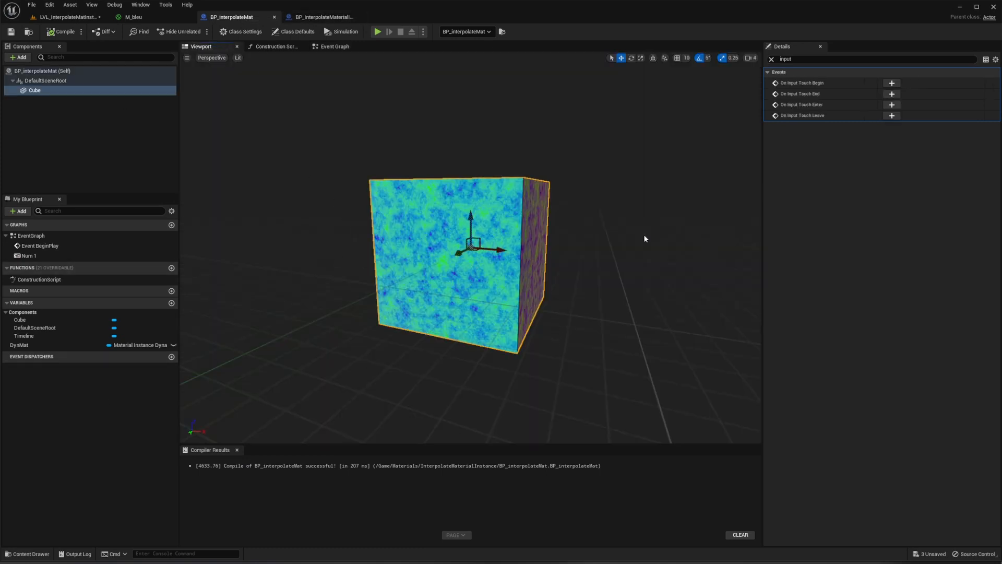
click(772, 59)
key(ctrl+space)
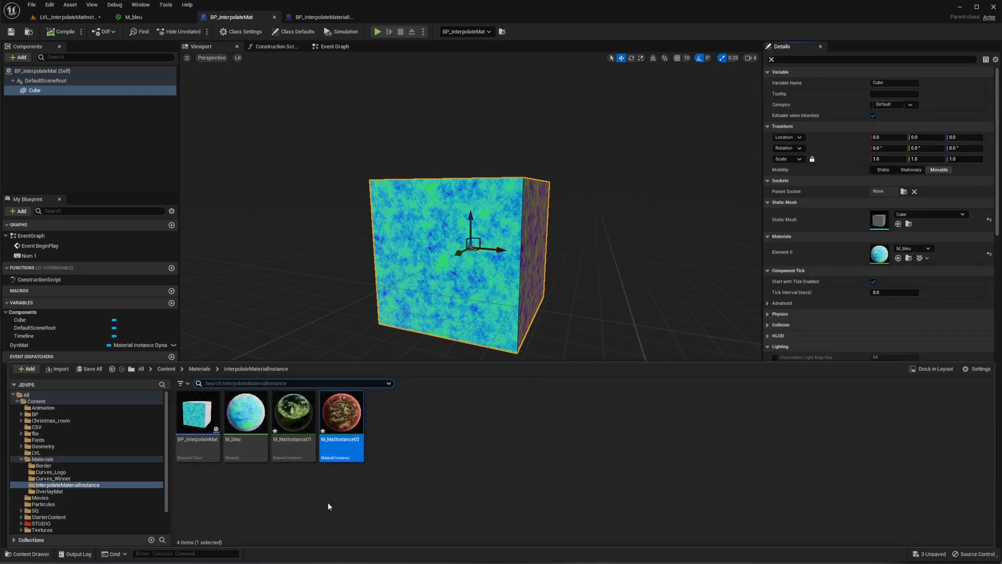
drag(293, 414, 893, 256)
click(13, 33)
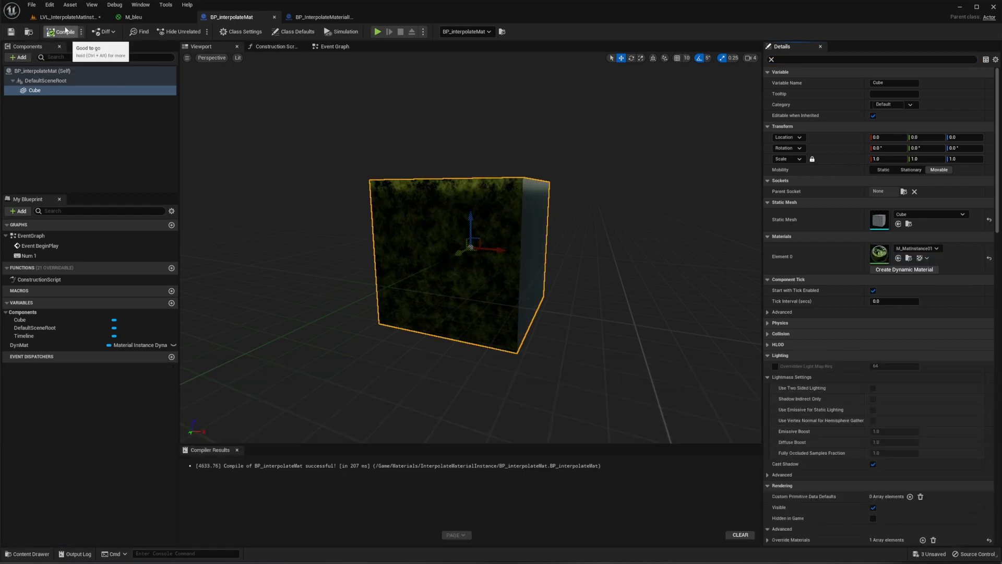
Play-test the level with the cube's new base material and stop playing.
click(67, 17)
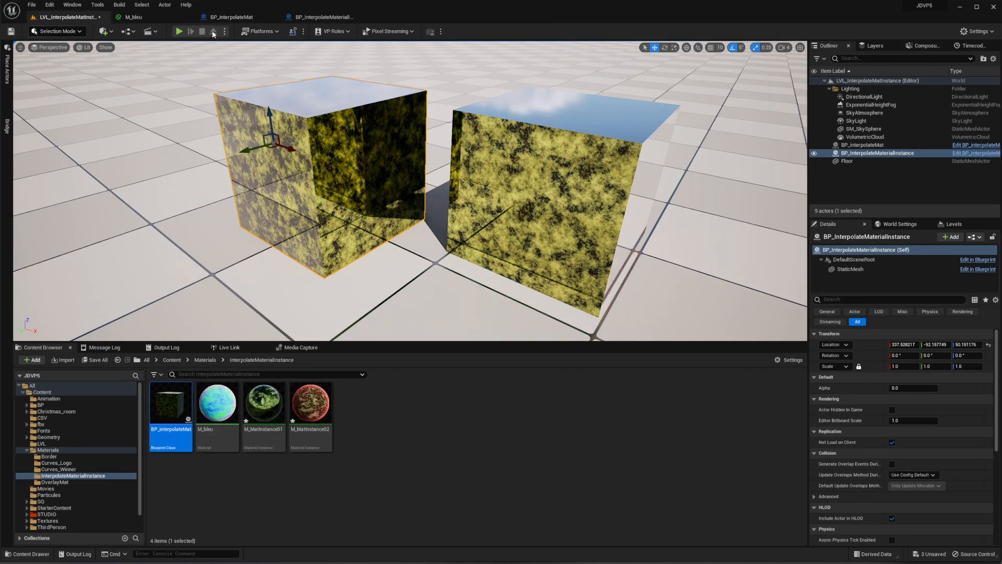
click(179, 31)
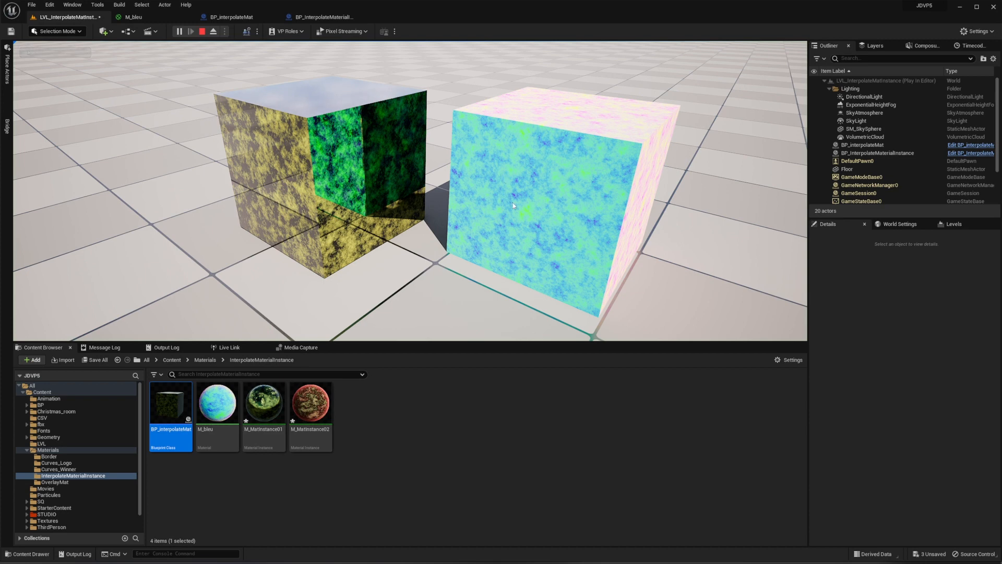
key(Escape)
In BP_interpolateMat's event graph, feed Get Material from the Cube into the Parent of Create Dynamic Material Instance, and compile and save.
click(309, 17)
click(233, 17)
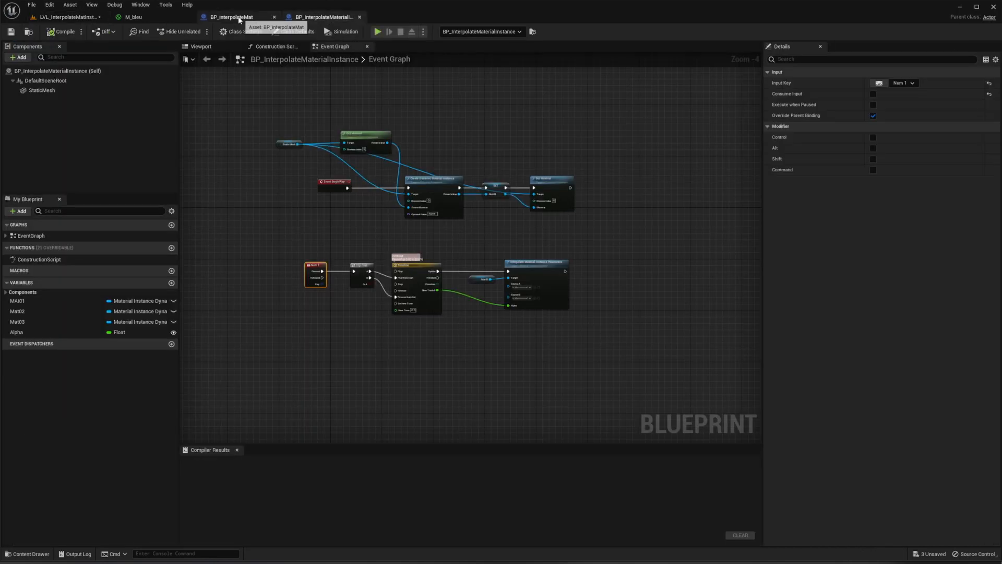
click(335, 47)
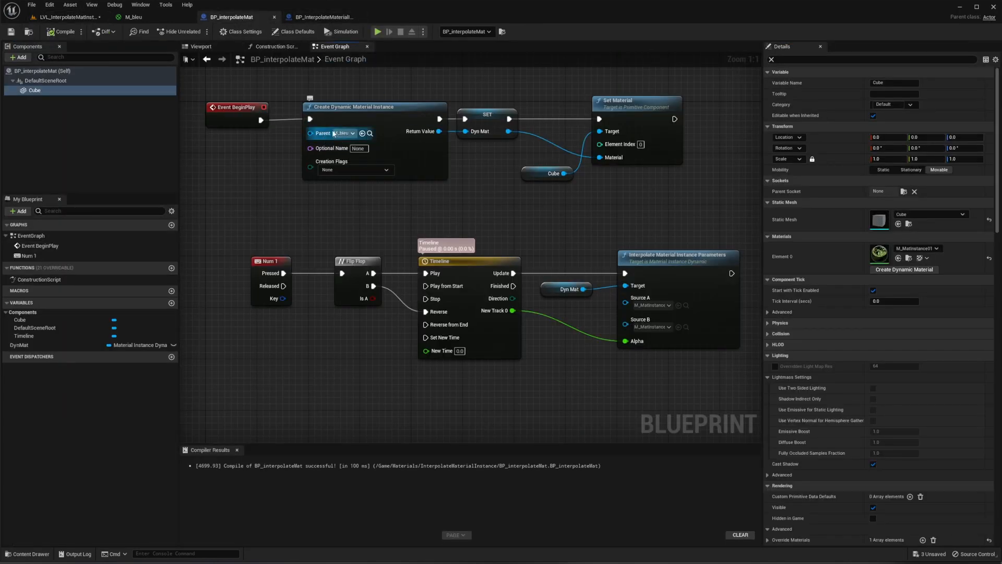
right_drag(251, 178, 317, 273)
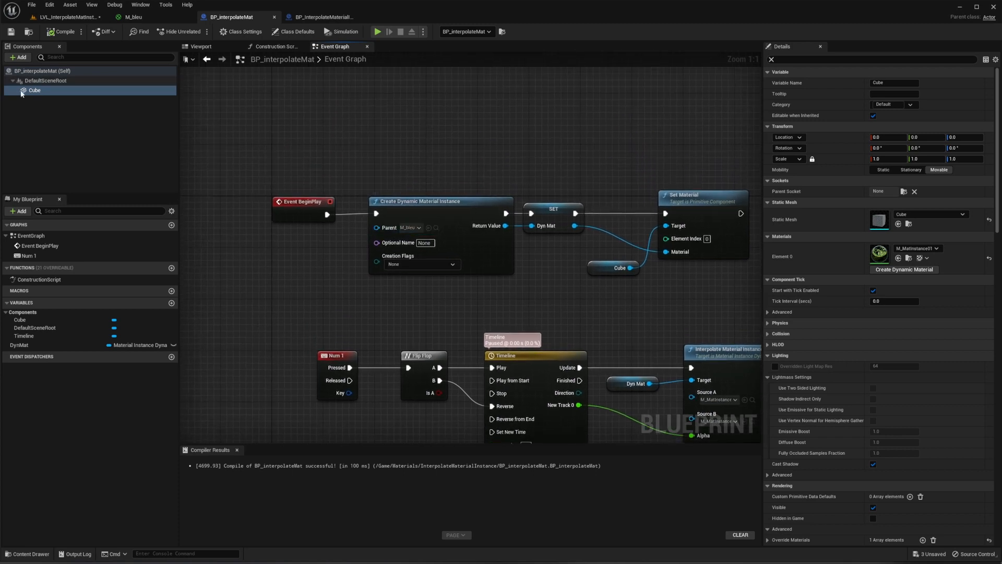
drag(49, 95, 339, 130)
text(get material)
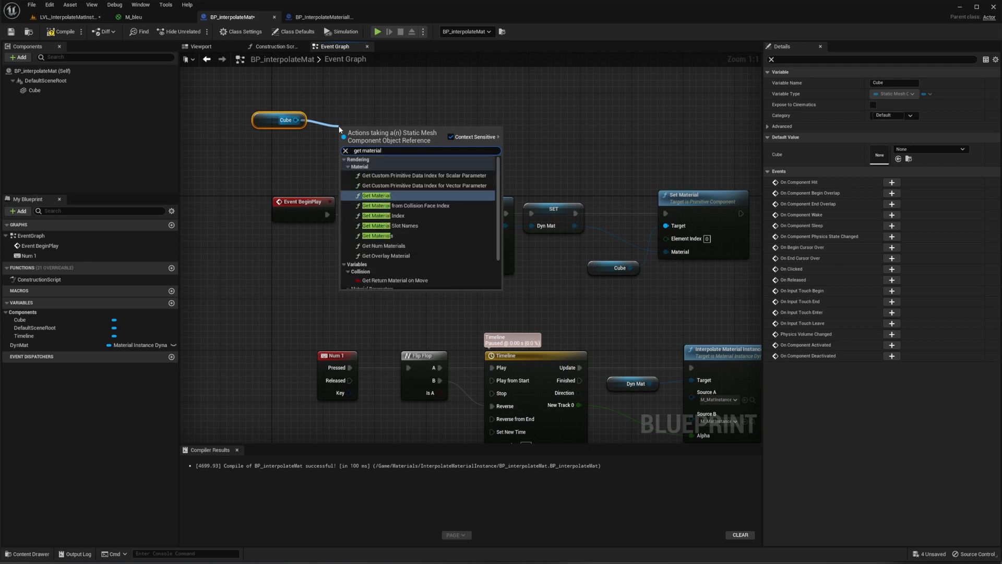
key(Return)
drag(437, 151, 377, 226)
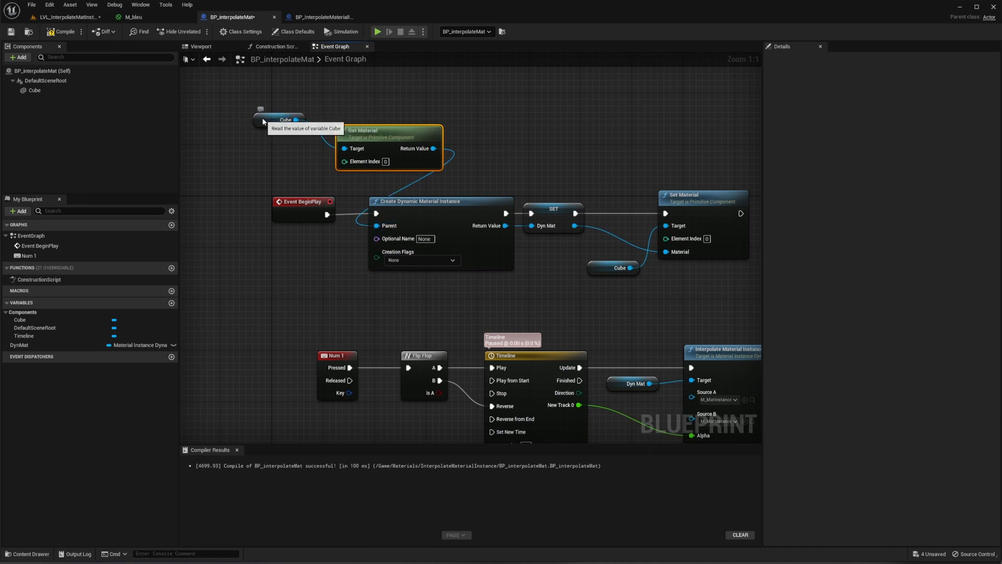
drag(266, 119, 283, 151)
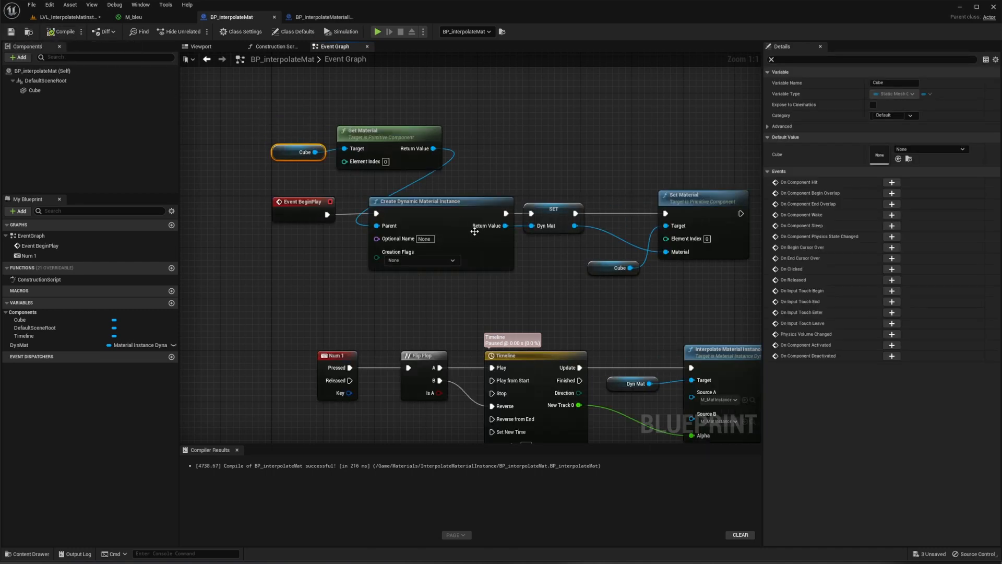
Save the level, play it to test the material interpolation on both cubes, and stop playing.
click(68, 17)
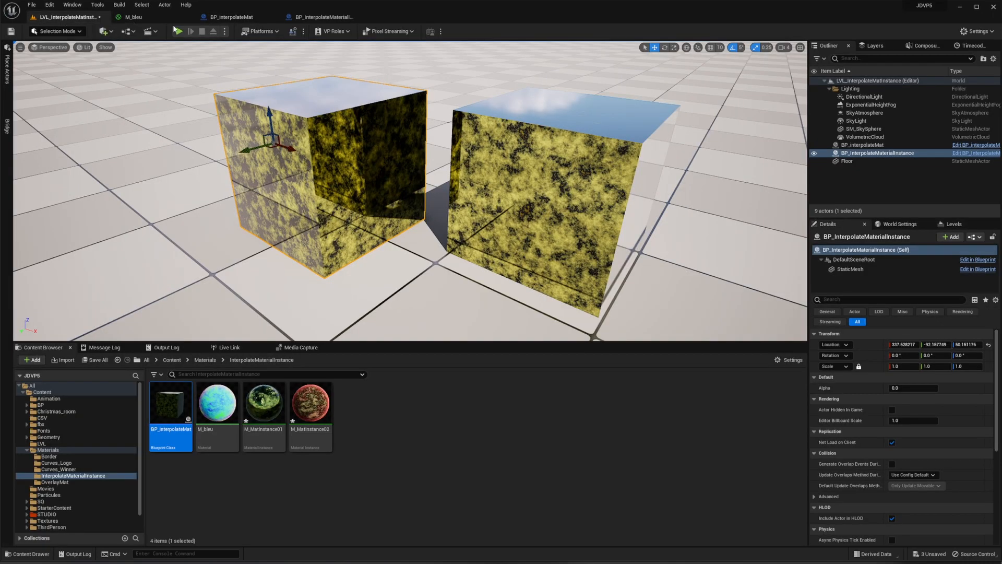
click(12, 32)
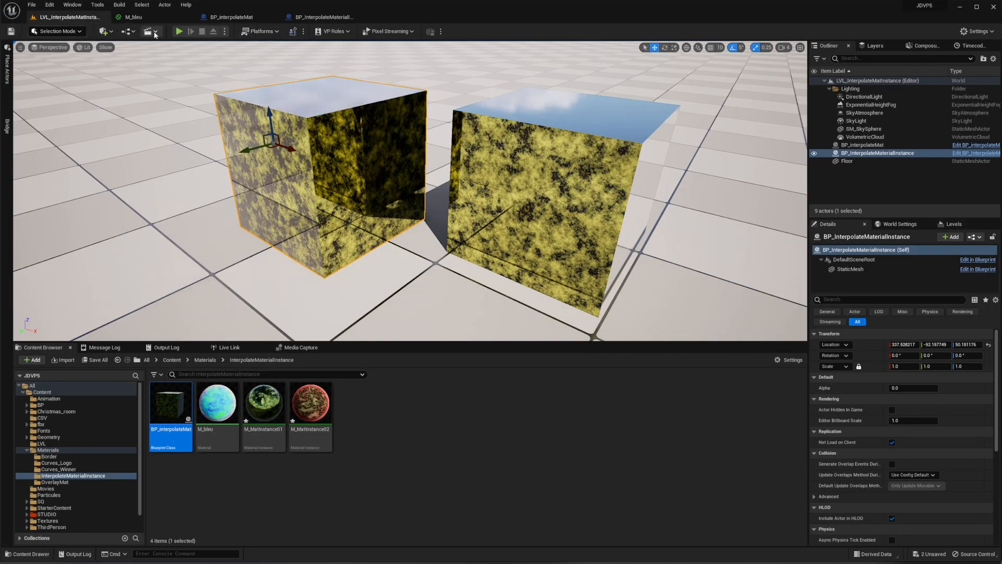
click(179, 31)
click(213, 73)
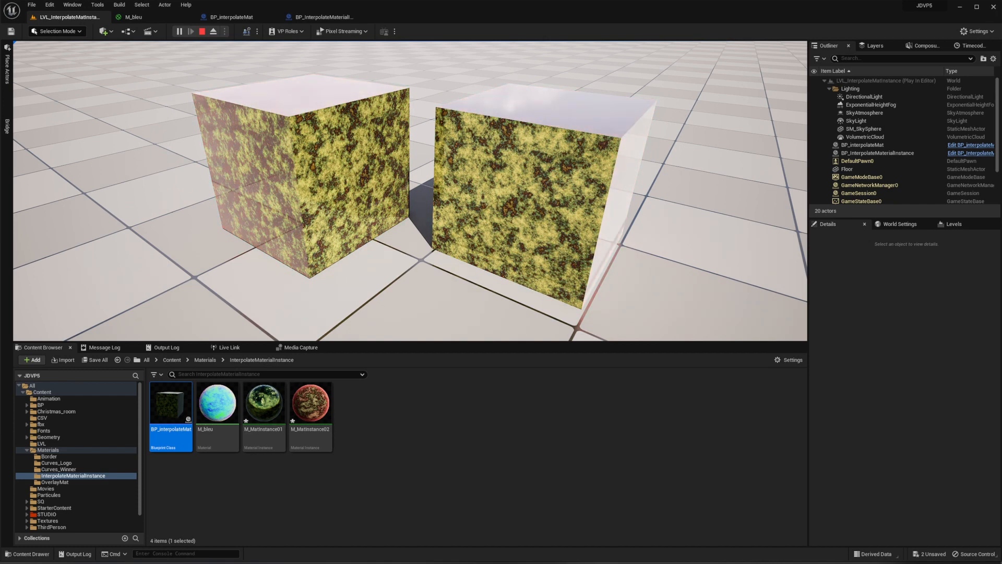
key(Escape)
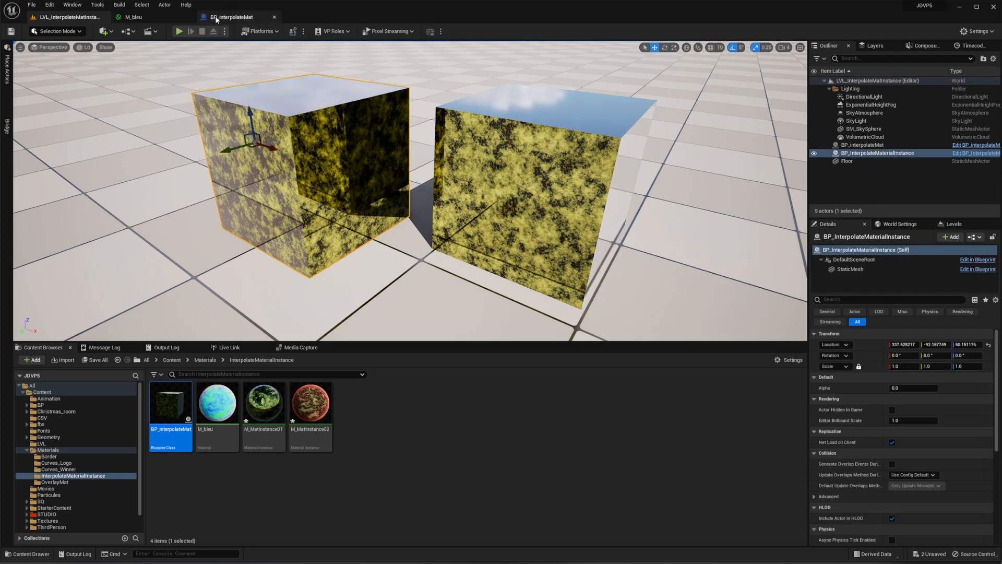
Delete the BP_InterpolateMaterialInstance actor from the level and frame the remaining cube.
key(Delete)
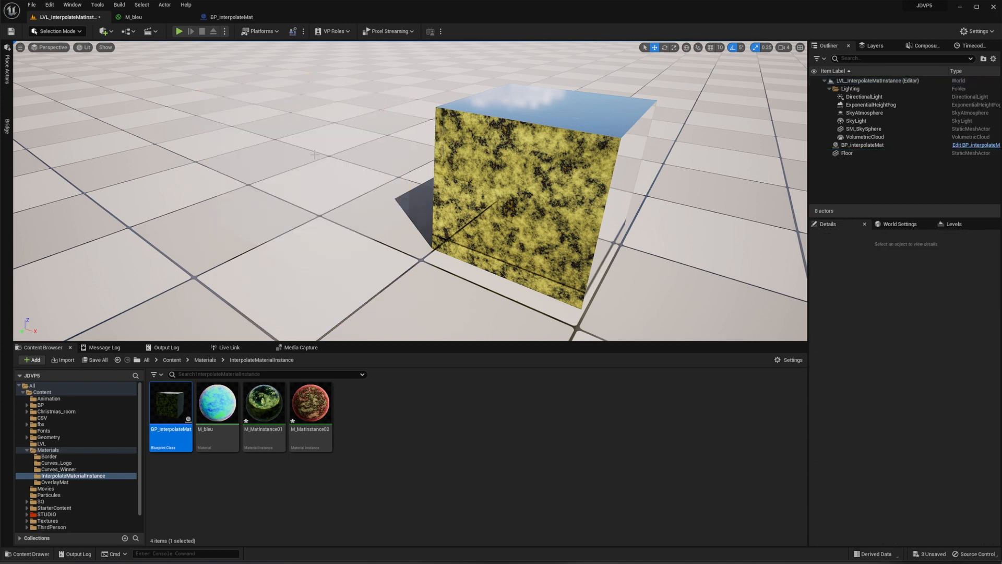
click(522, 209)
drag(522, 209, 576, 177)
right_drag(522, 209, 530, 229)
In the M_bleu material graph, move the TexCoord node group with U_position, V_position and MakeFloat2 beside the Texture Sample nodes.
click(148, 20)
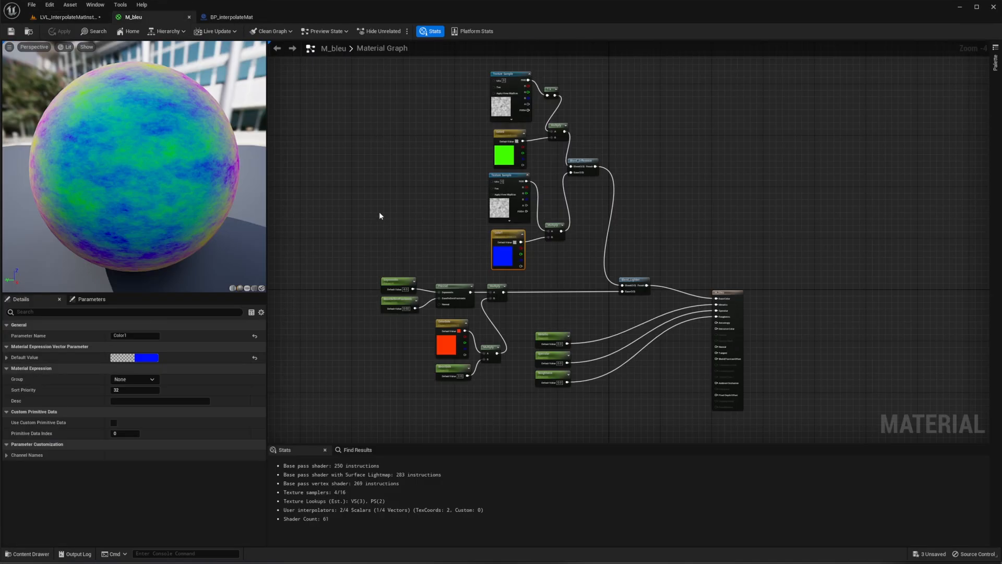
right_drag(368, 215, 496, 218)
scroll(429, 228, down, 3)
right_drag(385, 299, 436, 294)
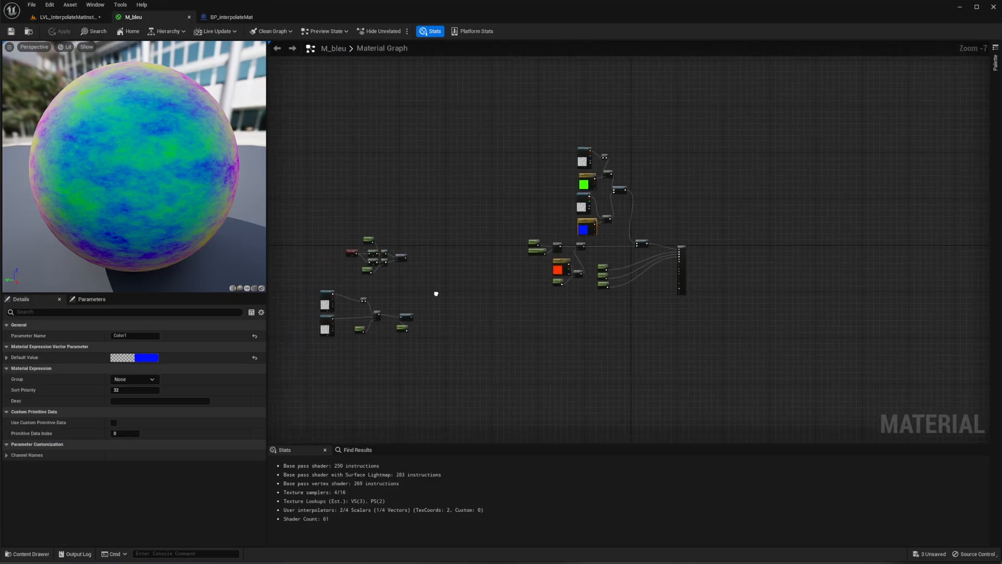
drag(418, 280, 543, 183)
scroll(540, 213, up, 6)
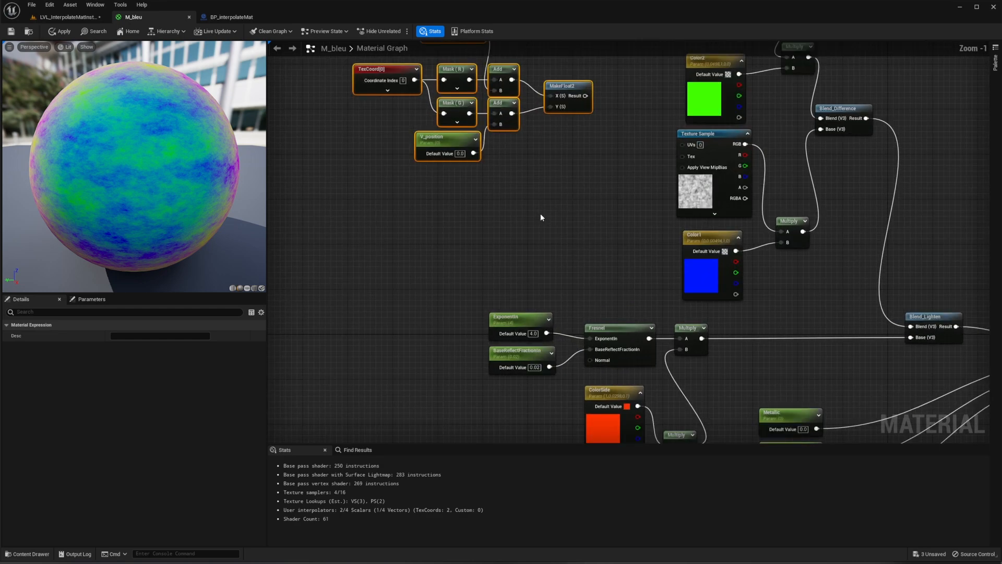
right_drag(539, 217, 533, 319)
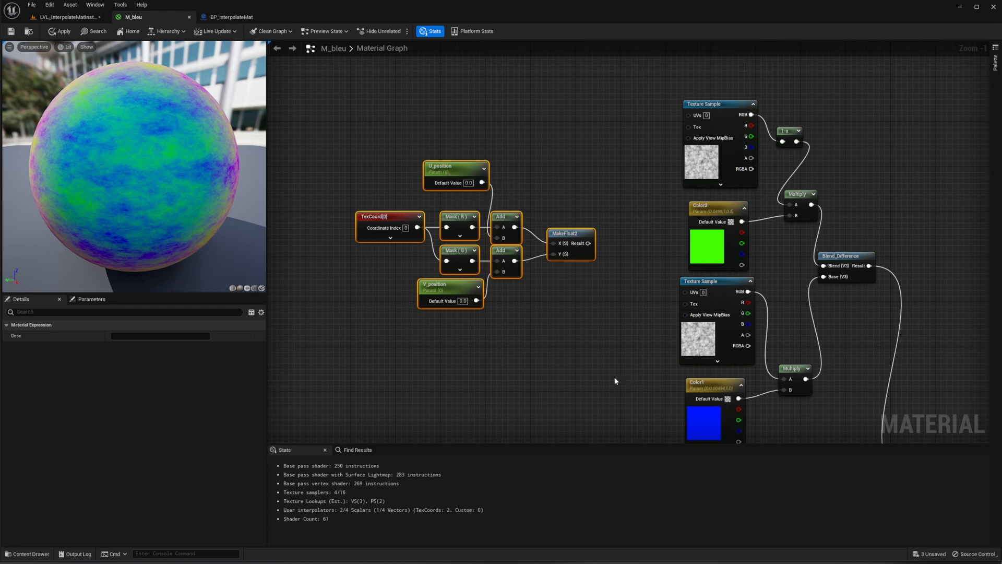
Connect the MakeFloat2 result to the UVs inputs of both Texture Sample nodes and apply the material.
drag(589, 243, 688, 114)
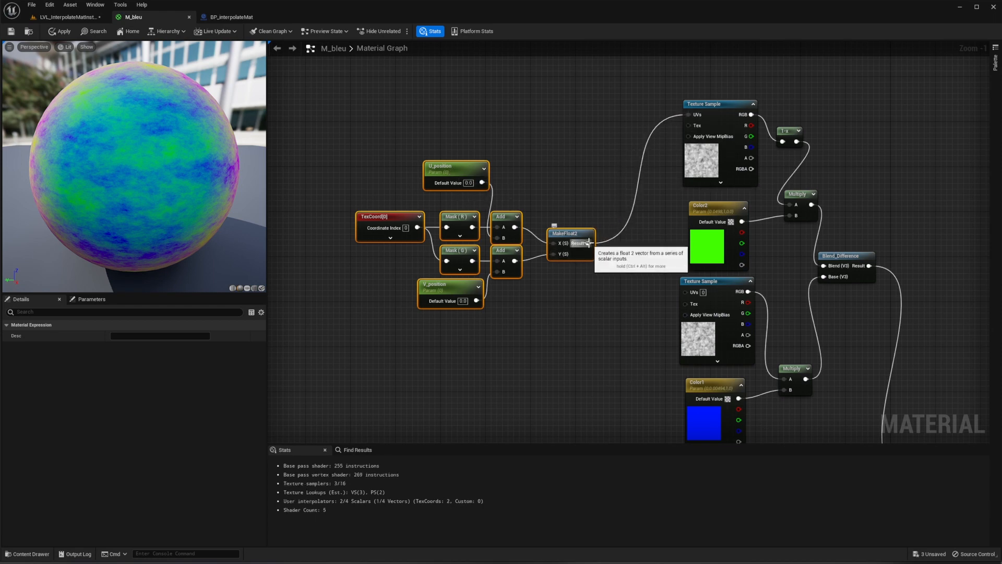
drag(588, 243, 688, 292)
right_drag(544, 387, 503, 355)
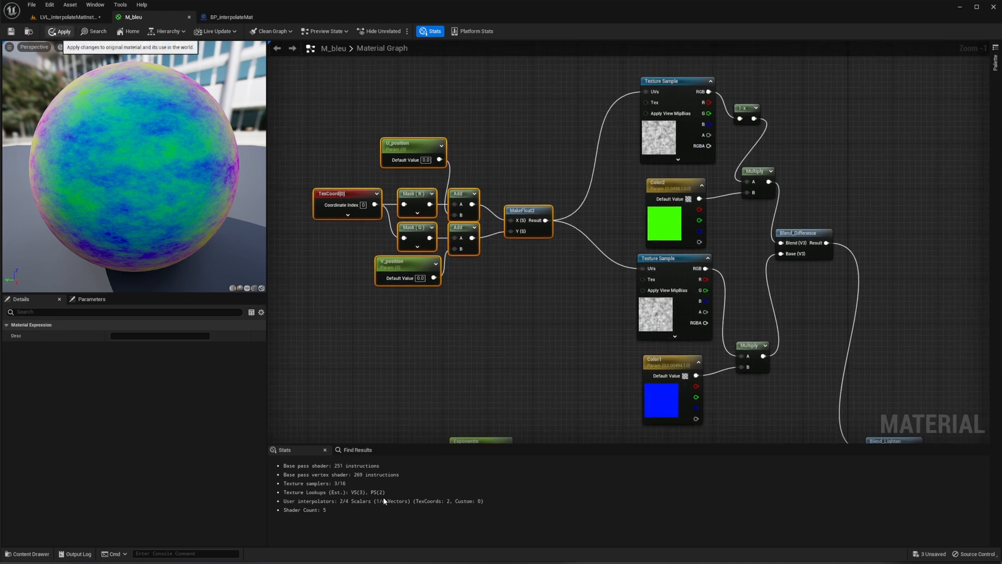
In M_MatInstance01, set V_position to 0 and U_position to 1.
click(428, 560)
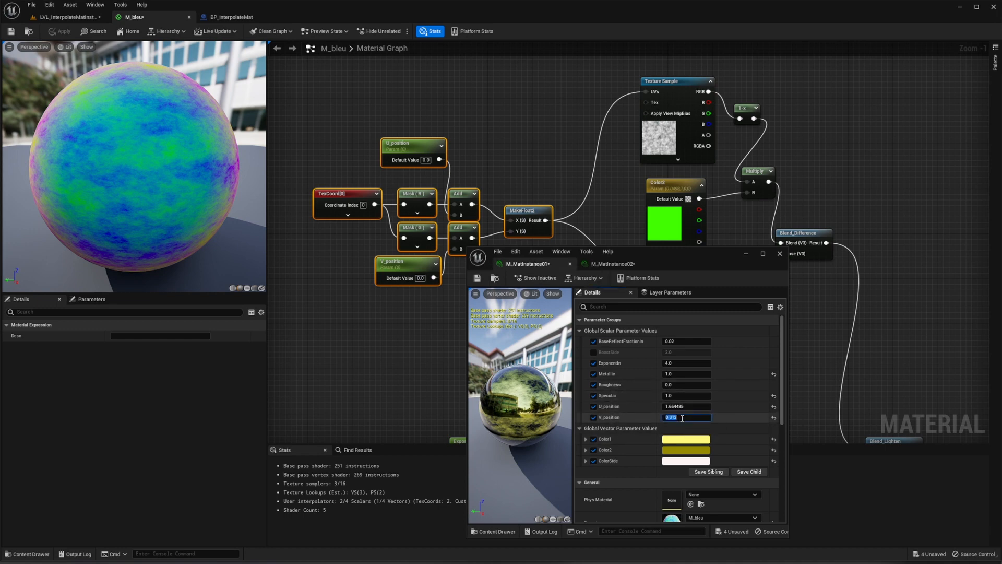
text(0)
key(Return)
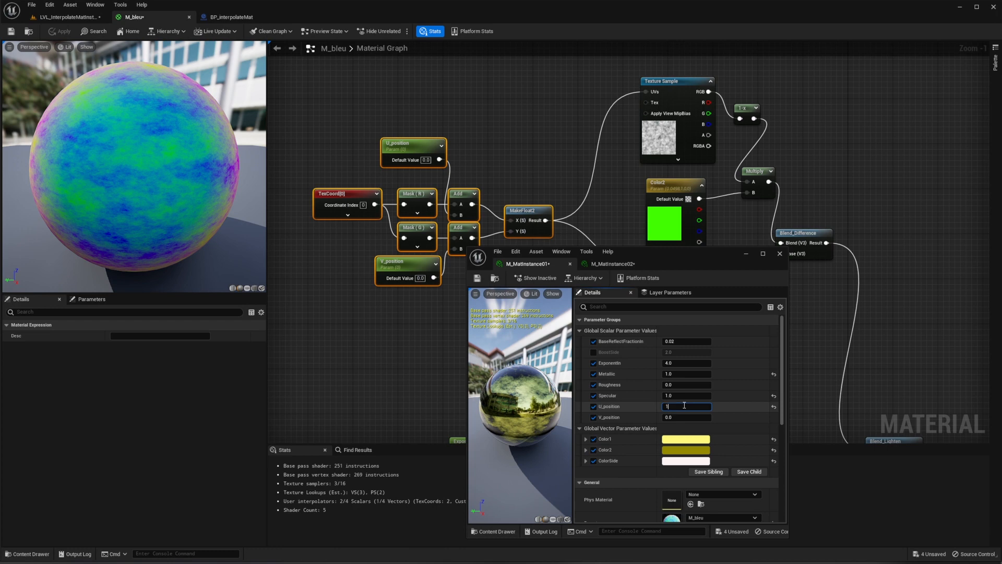
click(684, 405)
text(1)
key(Return)
Save the material instances M_MatInstance02 and M_MatInstance01.
click(613, 264)
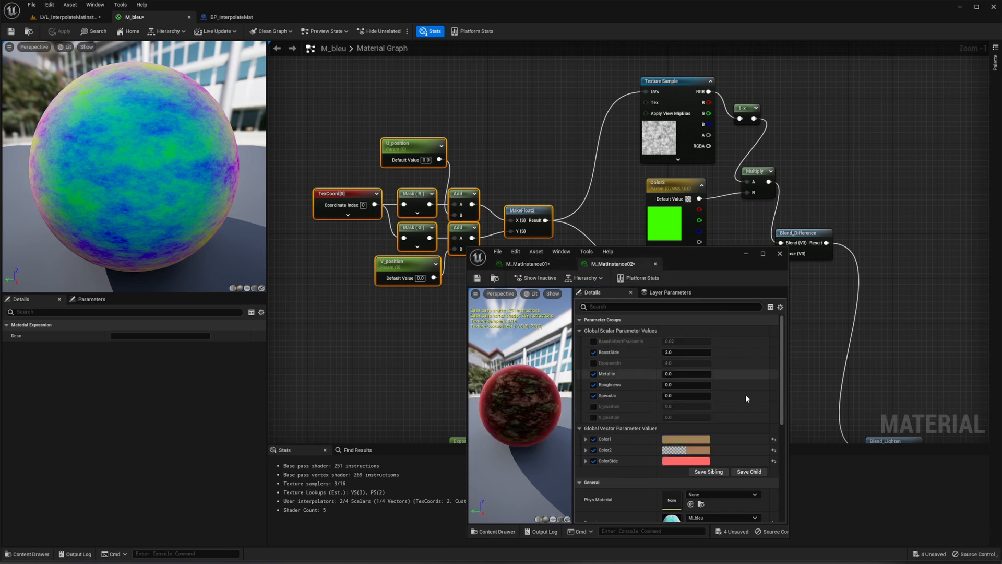
click(482, 280)
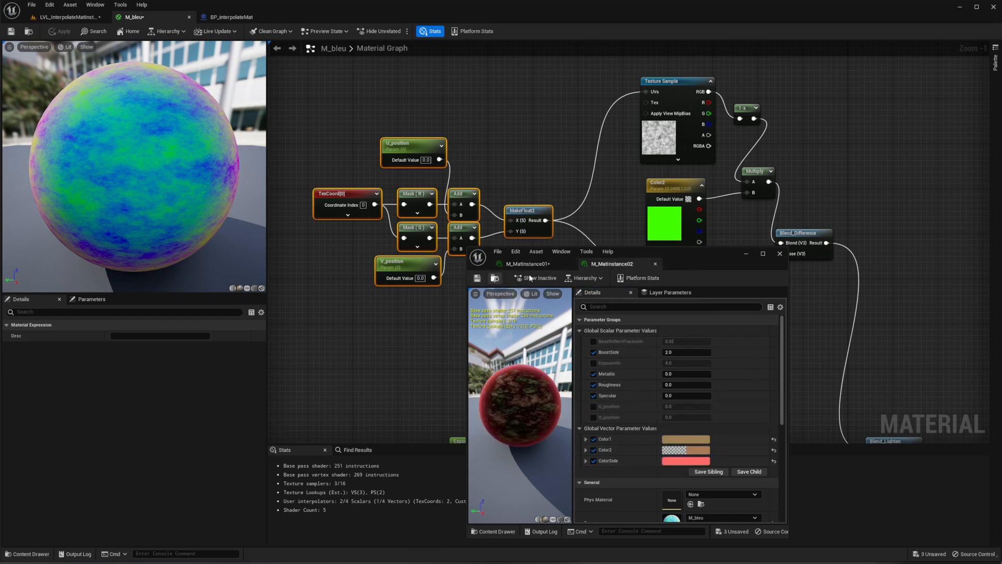
click(546, 268)
click(483, 281)
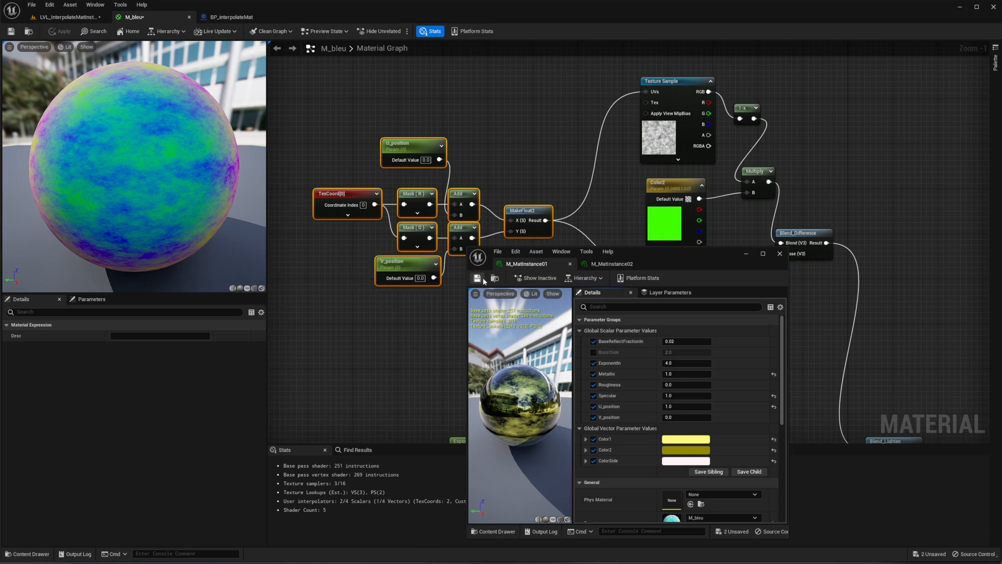
Play the level to test the material interpolation with the UV offset on the remaining cube.
click(65, 17)
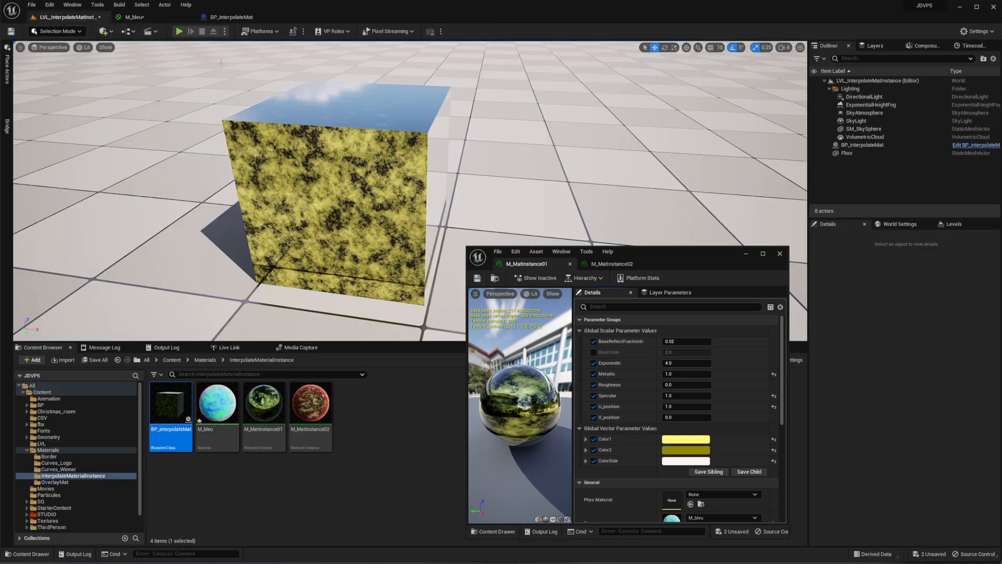
click(179, 32)
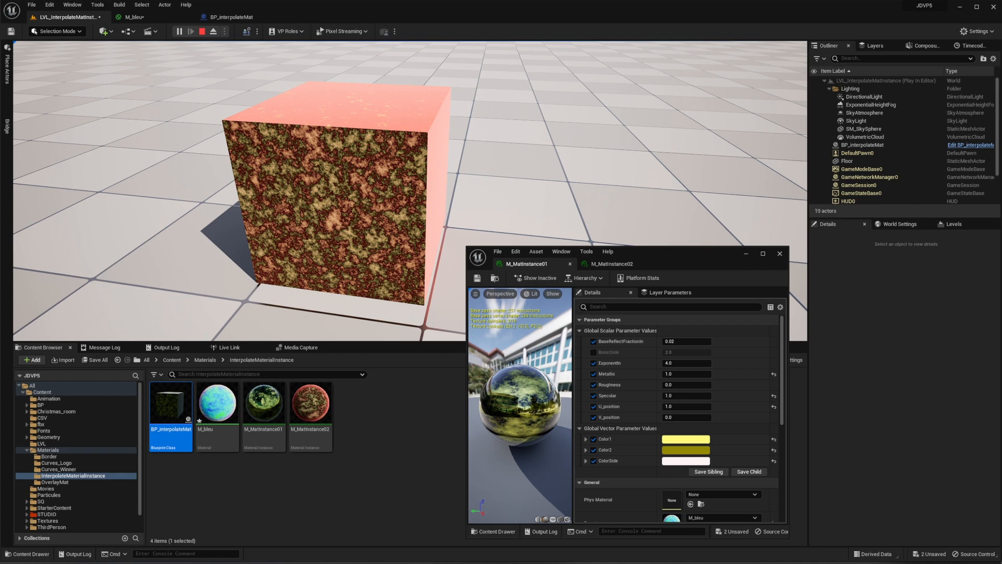
Stop the play test, set V_position to 1 in M_MatInstance01, and play the level again to test the offset.
key(Escape)
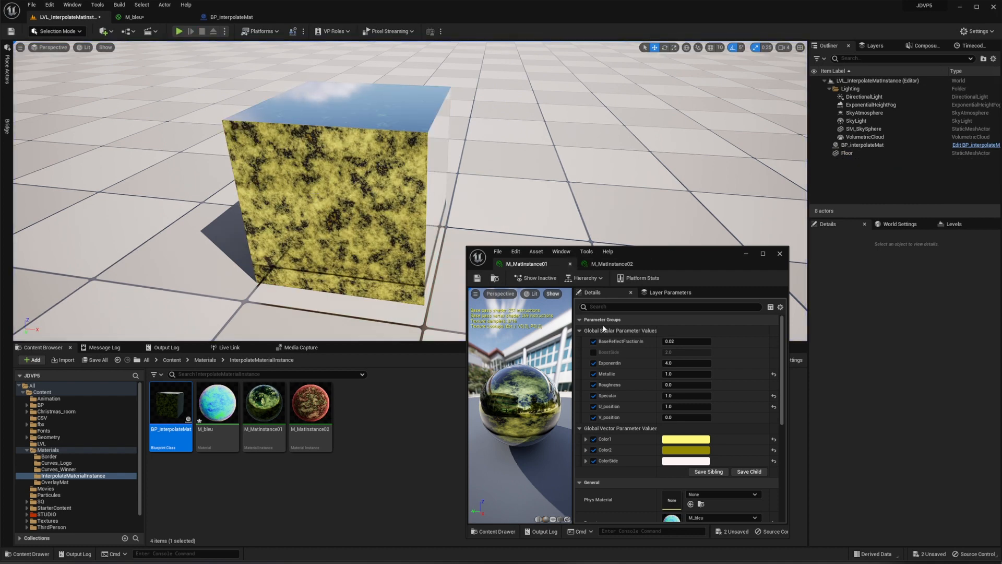
click(676, 418)
click(178, 33)
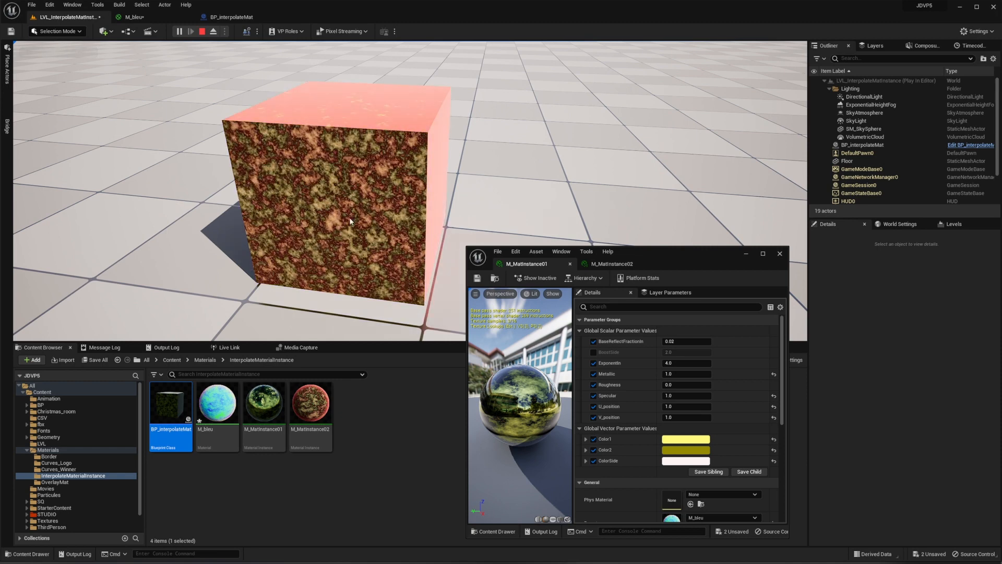
In the M_bleu graph, move the unconnected Texture Sample, Lerp and CheapContrast node group below the Metallic, Specular and Roughness parameters.
click(162, 17)
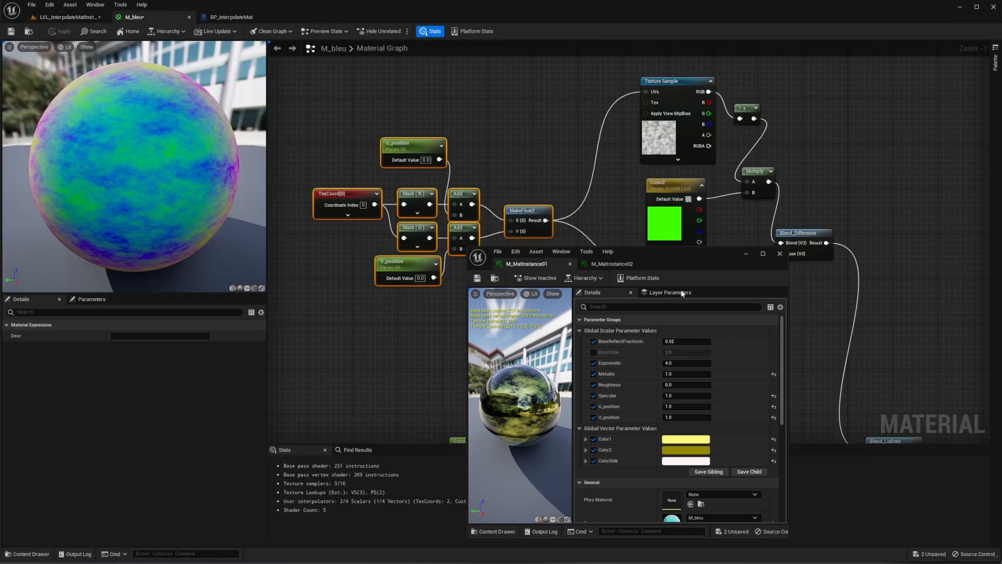
click(746, 255)
right_drag(505, 381, 479, 198)
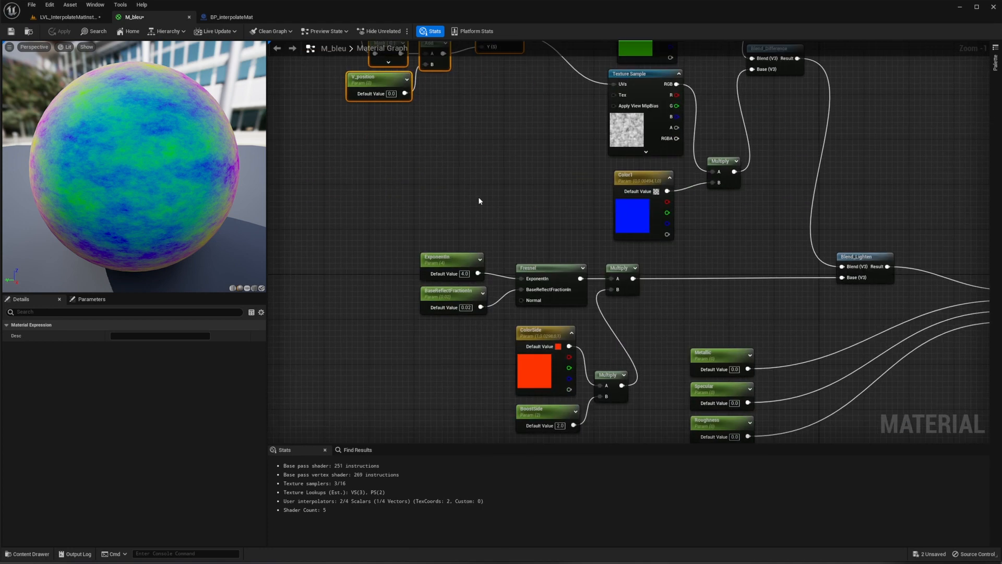
scroll(479, 198, down, 3)
right_drag(475, 359, 677, 283)
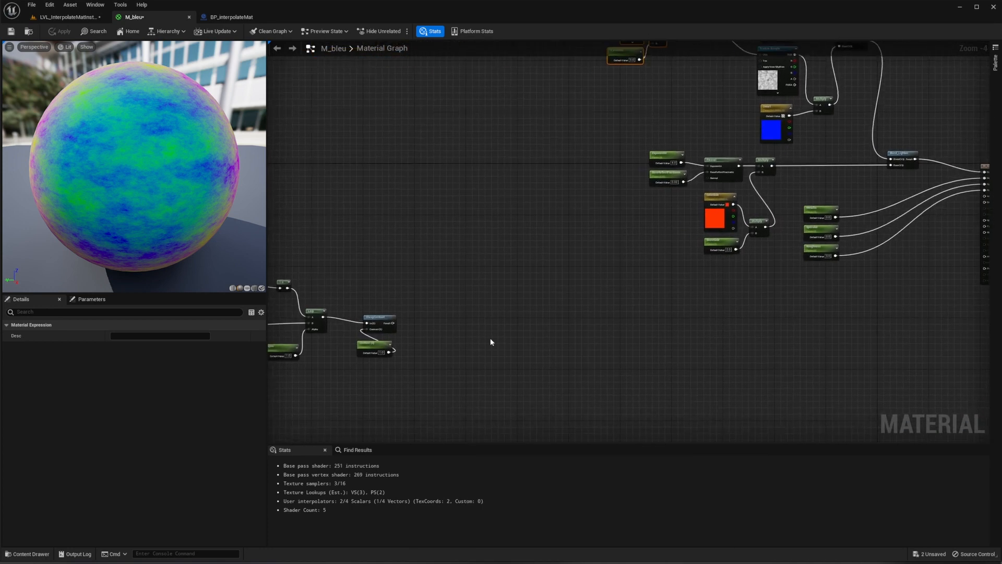
scroll(490, 339, down, 1)
right_drag(417, 394, 440, 345)
drag(293, 243, 561, 385)
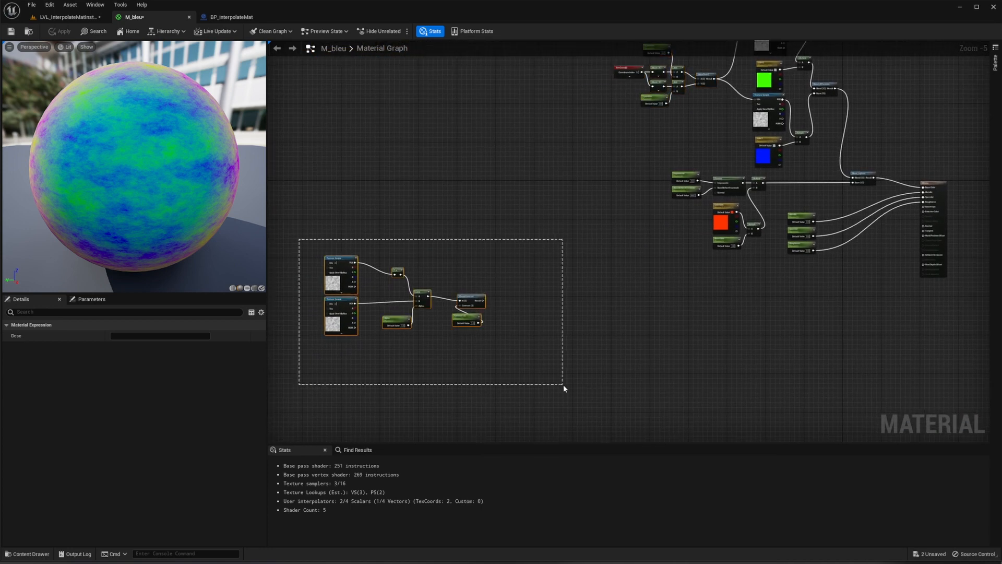
drag(467, 298, 823, 299)
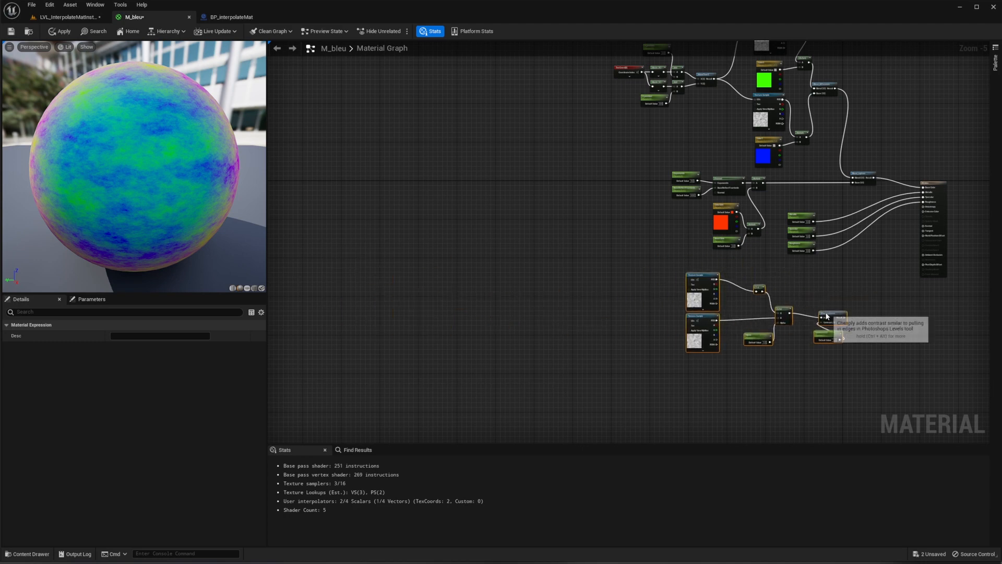
Set the Blend Mode of the M_bleu material to Translucent.
scroll(882, 280, up, 5)
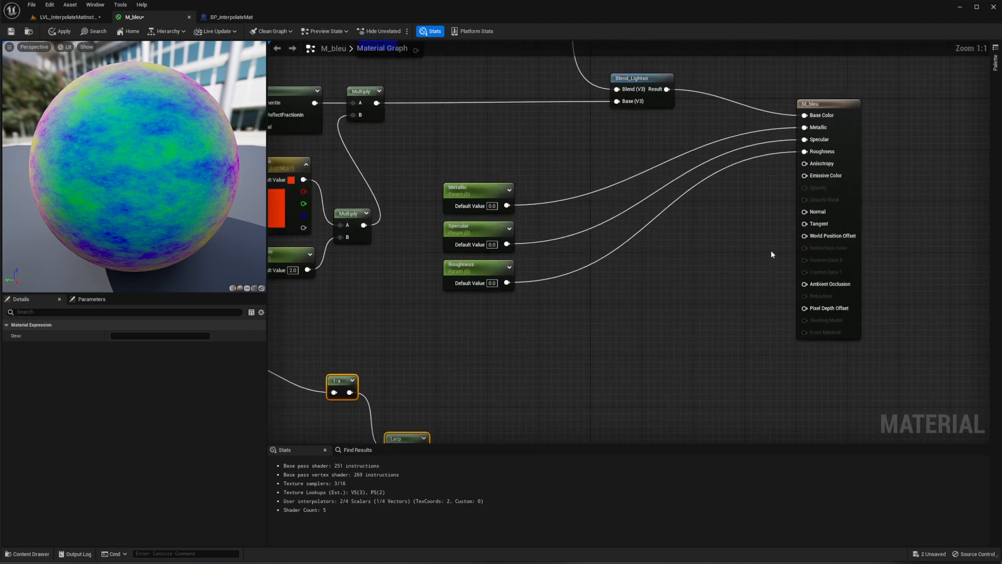
click(803, 162)
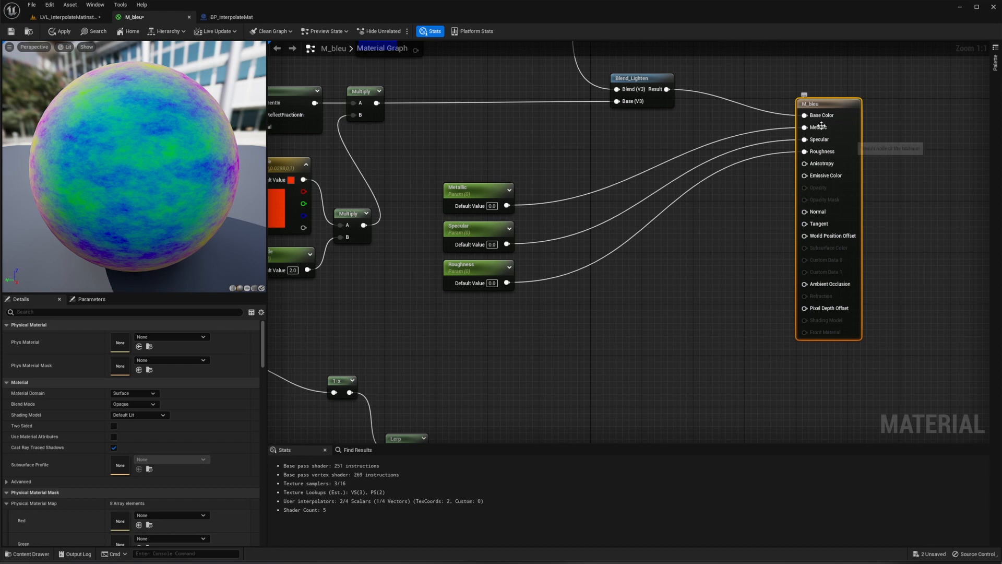
click(125, 404)
click(133, 430)
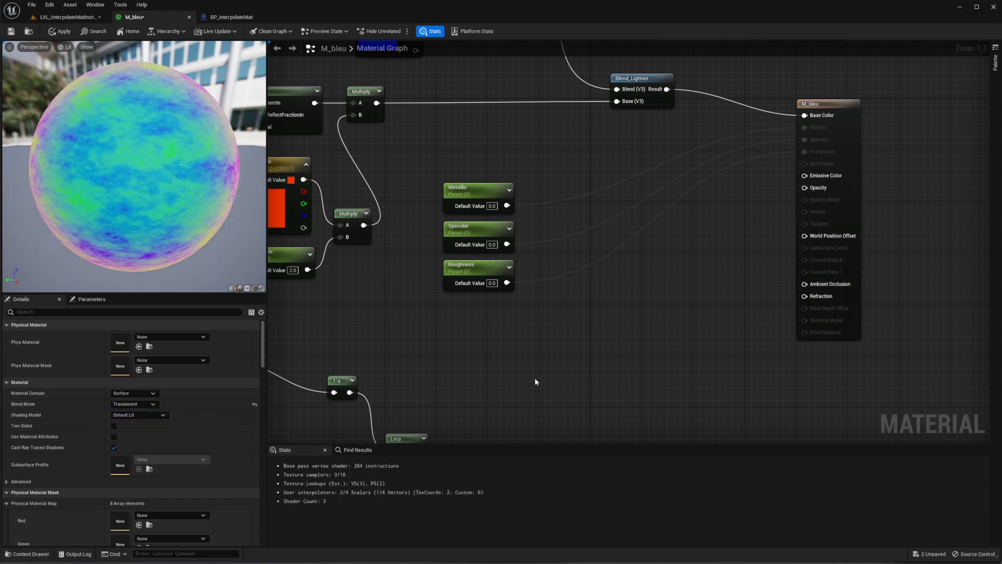
Connect the CheapContrast Result to the Opacity input of the M_bleu output node.
right_drag(523, 393, 592, 276)
scroll(592, 277, down, 1)
right_drag(717, 222, 669, 279)
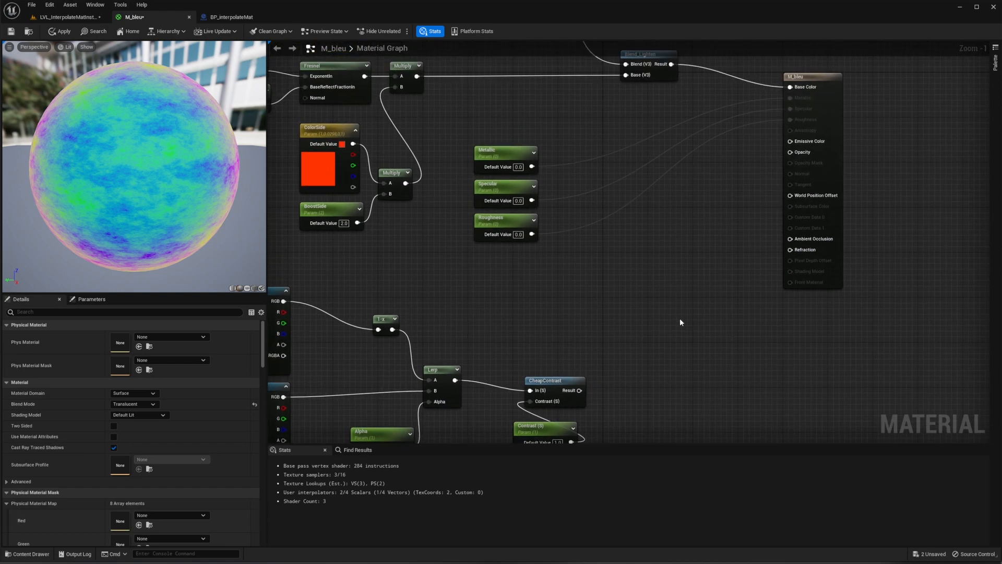
drag(579, 391, 790, 152)
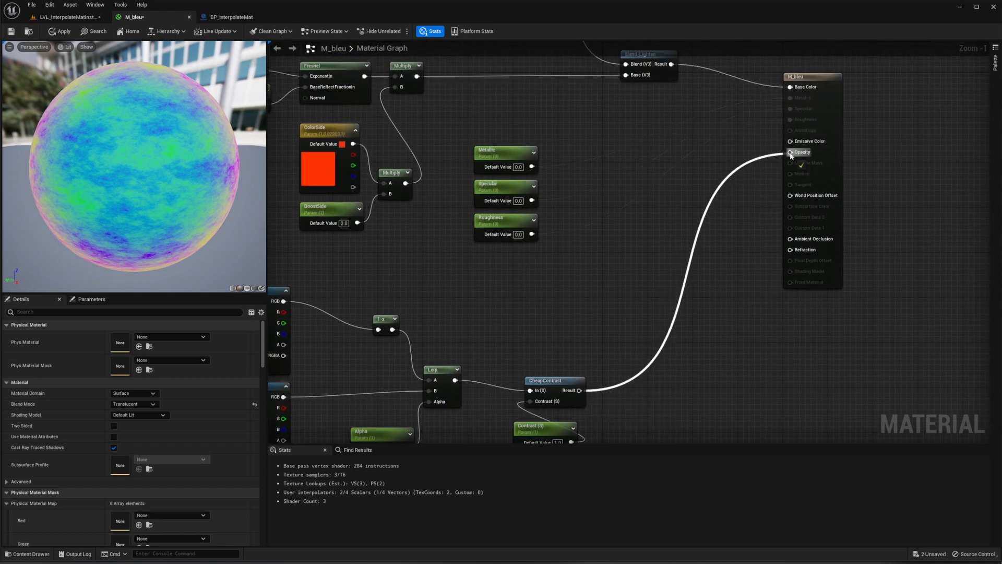
Move the UV offset nodes, from TexCoord through MakeFloat2, farther away from the color Texture Samples.
right_drag(487, 359, 627, 253)
click(382, 191)
scroll(460, 147, down, 3)
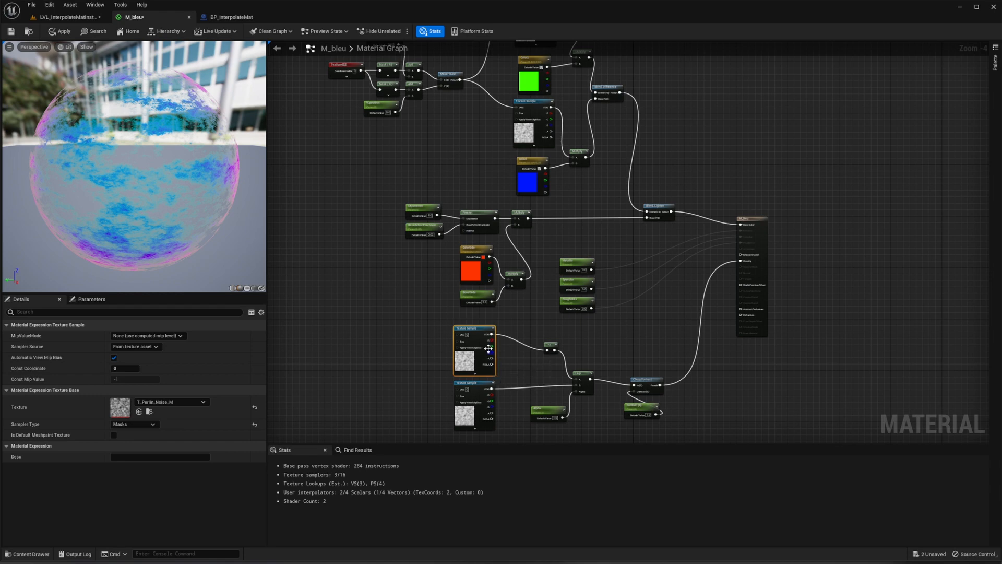
right_drag(455, 165, 529, 240)
scroll(458, 185, up, 2)
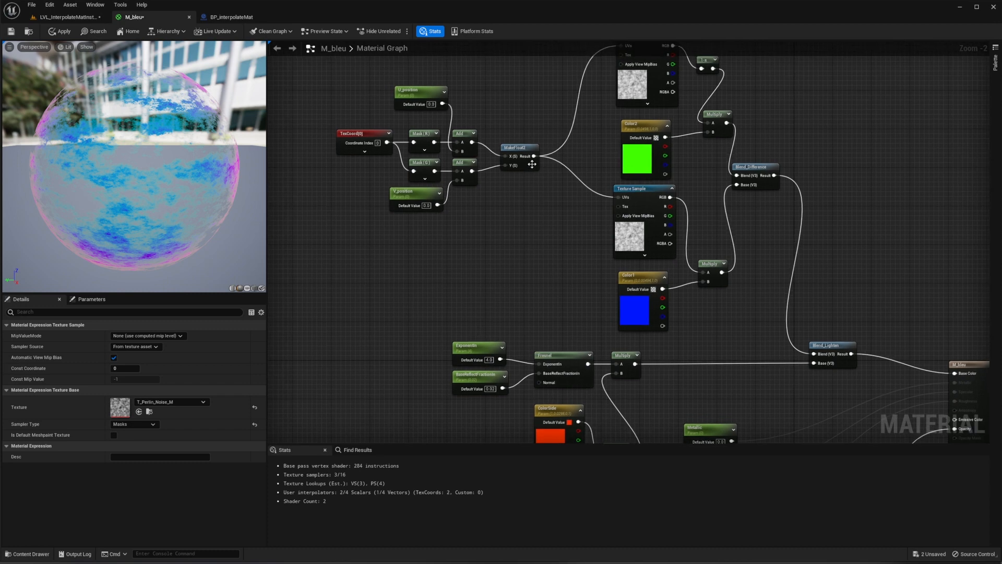
drag(336, 85, 530, 245)
drag(515, 152, 444, 157)
Add a Named Reroute Declaration node called reroute_uv from the MakeFloat2 Result and place it just below MakeFloat2.
right_drag(461, 215, 506, 280)
click(505, 280)
scroll(506, 279, up, 2)
drag(504, 206, 542, 276)
text(rerout)
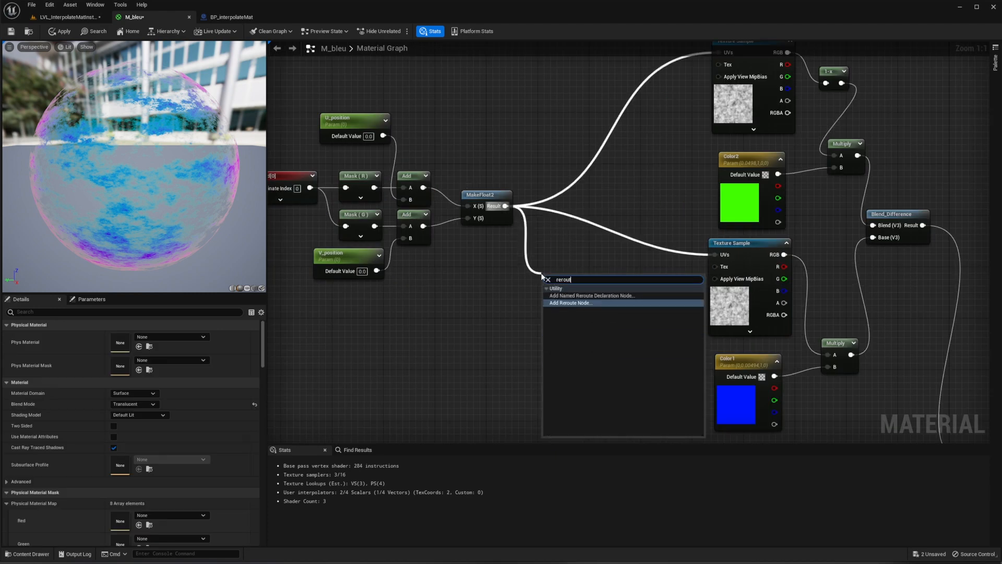
text(e)
key(Up)
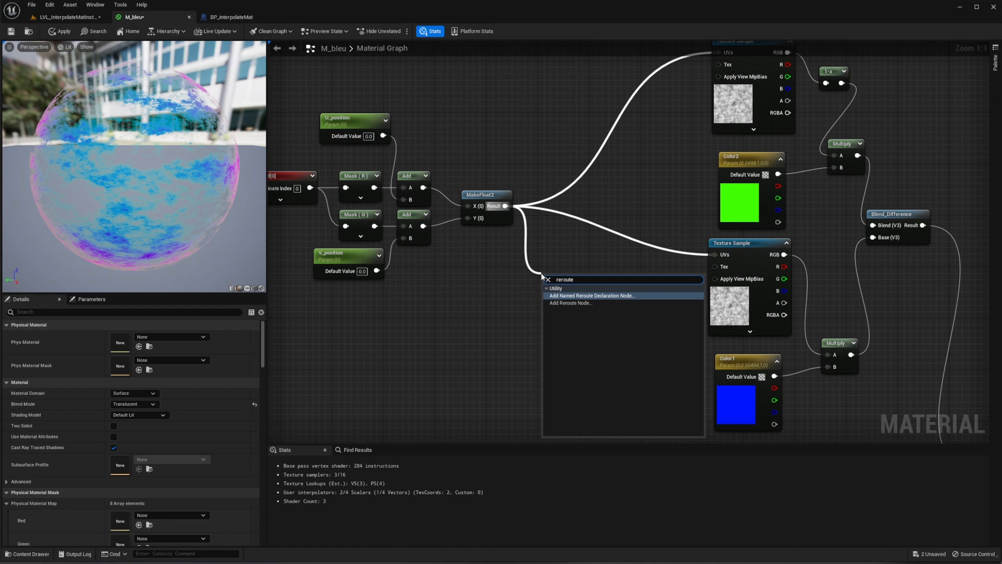
key(Return)
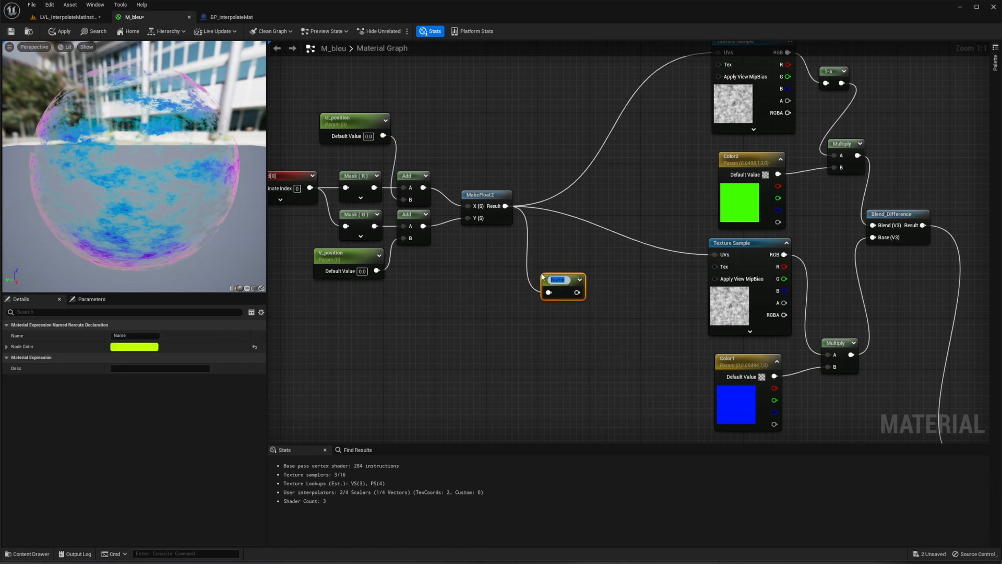
text(reroute_uv)
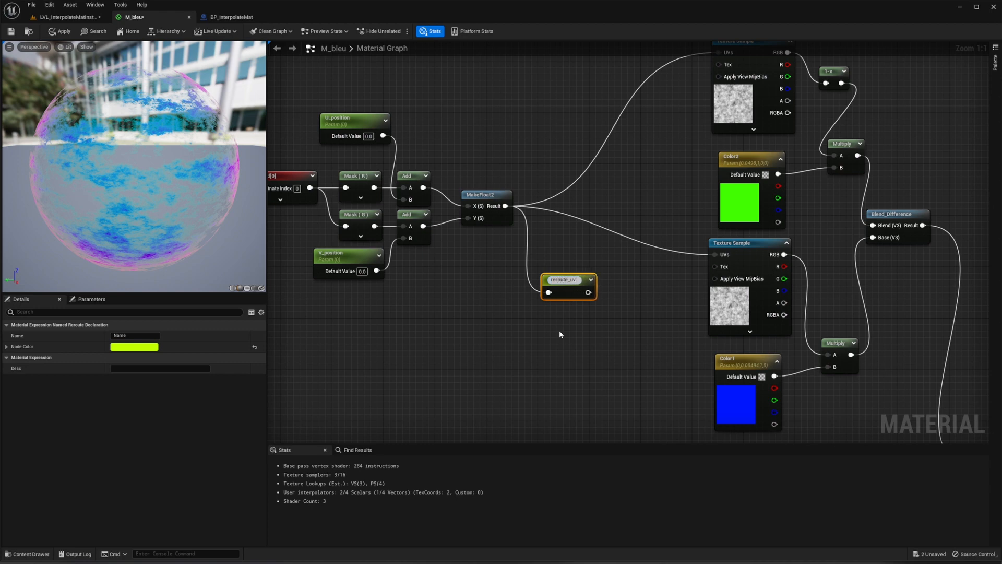
key(Return)
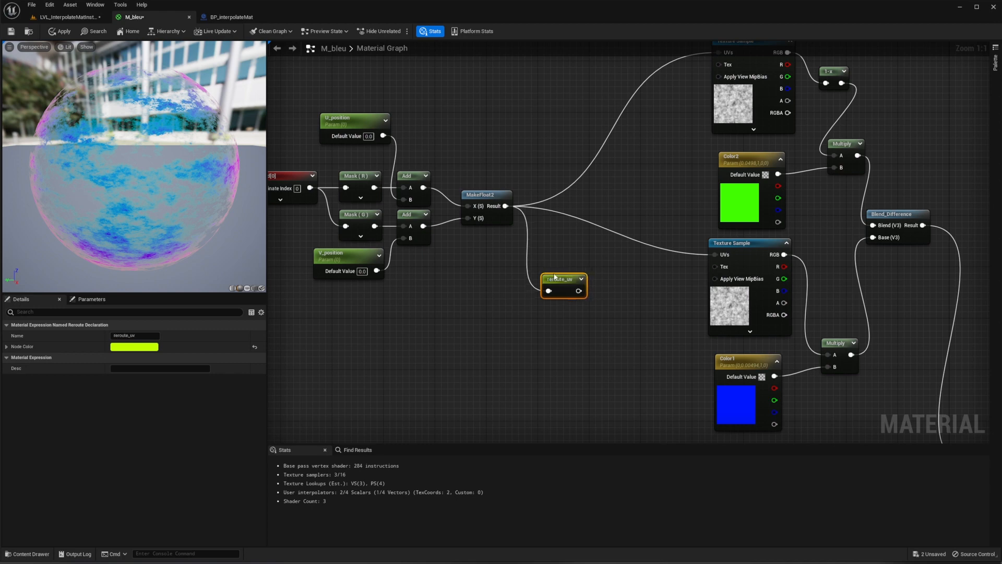
drag(556, 282, 546, 249)
Add a reroute_uv node and connect it to the UVs inputs of the two color Texture Samples.
right_click(542, 335)
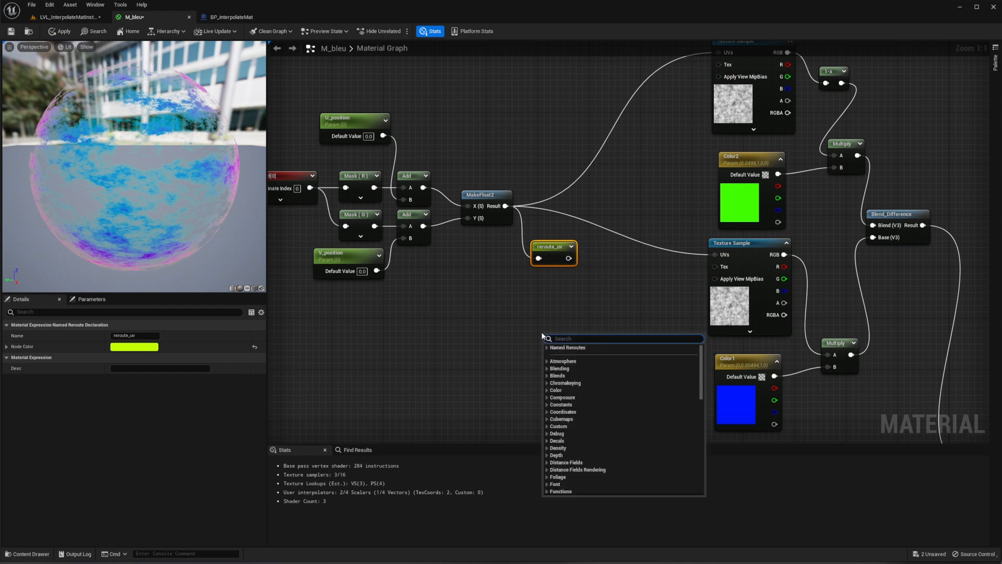
text(reroute)
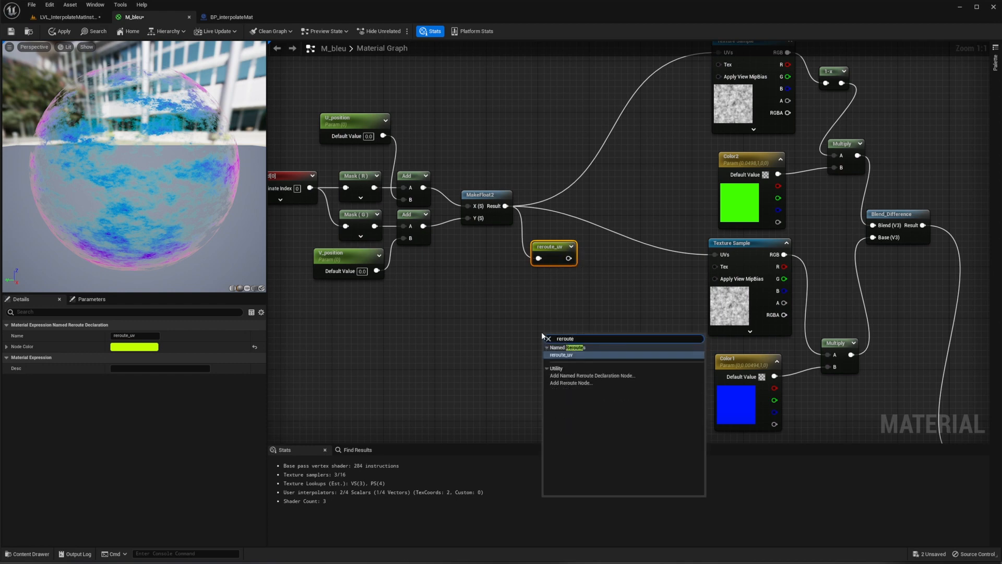
key(Return)
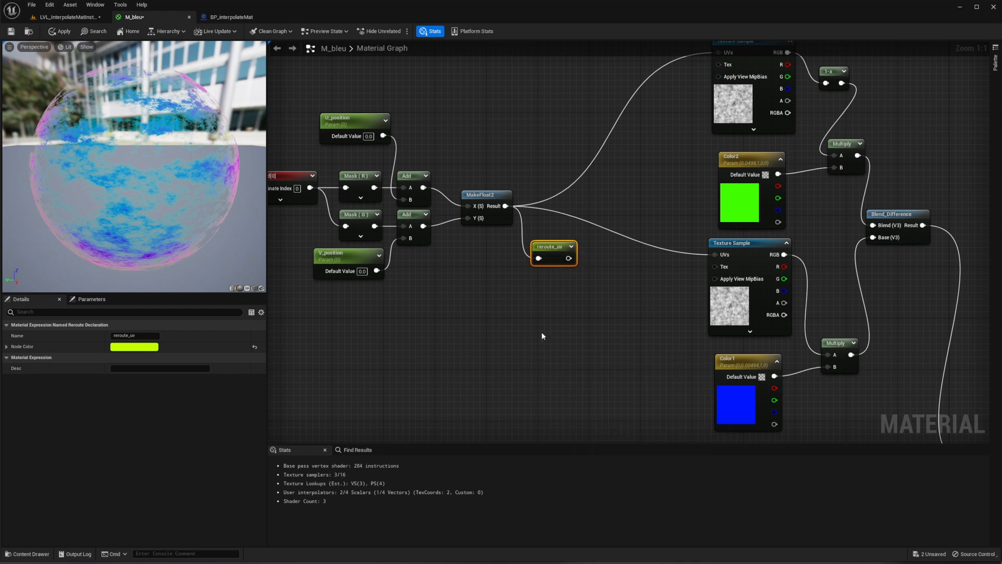
drag(542, 336, 632, 150)
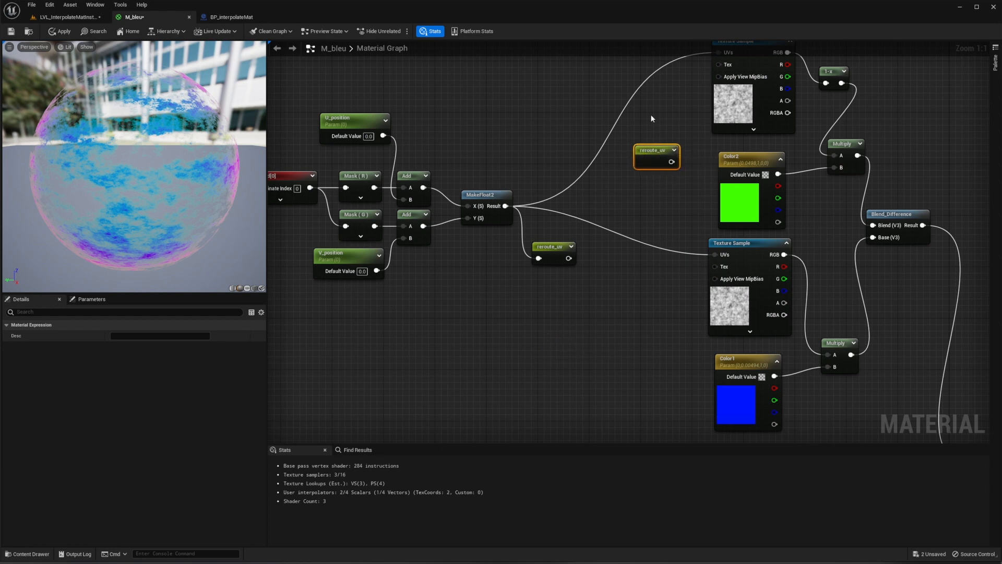
right_drag(651, 115, 499, 215)
drag(508, 247, 567, 157)
right_drag(493, 289, 539, 166)
drag(539, 166, 609, 233)
Paste a reroute_uv node beside the opacity Texture Samples, connect it to both UVs inputs, and apply and save the material.
right_drag(528, 301, 631, 211)
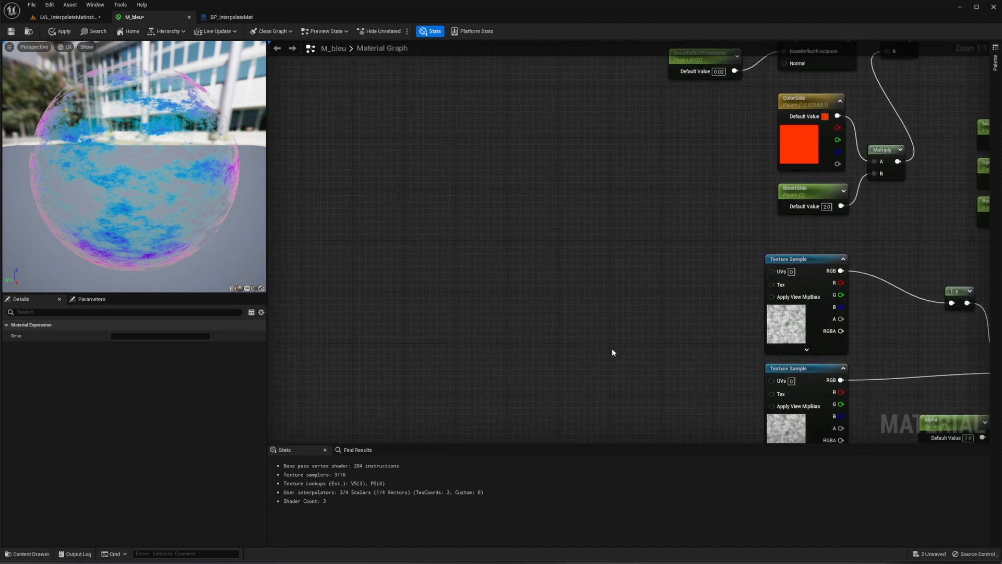
key(ctrl+v)
right_drag(675, 324, 538, 250)
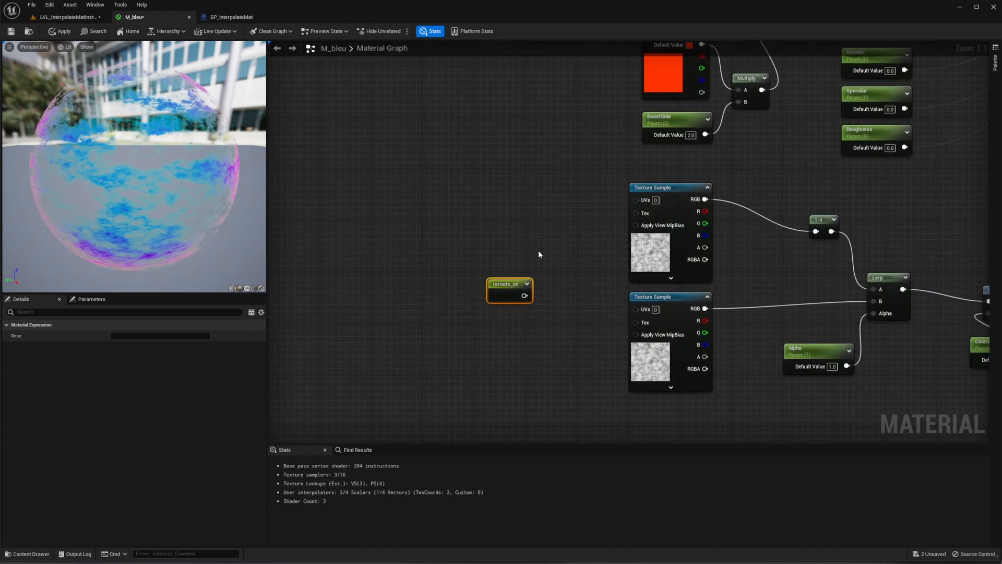
drag(524, 295, 635, 309)
click(60, 31)
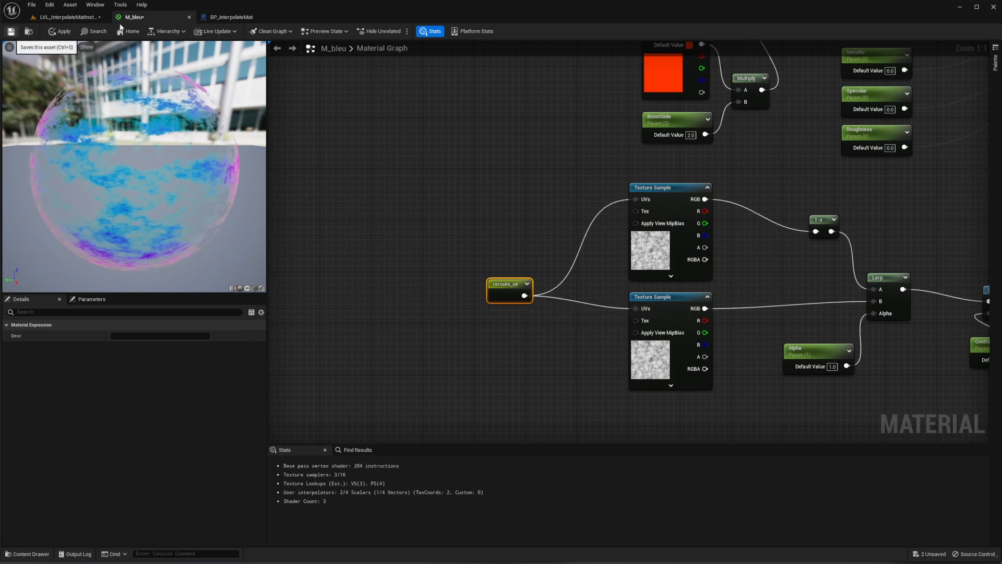
Open M_MatInstance01 from the level's content folder, set U_position and V_position to 0, and save the instance.
click(75, 18)
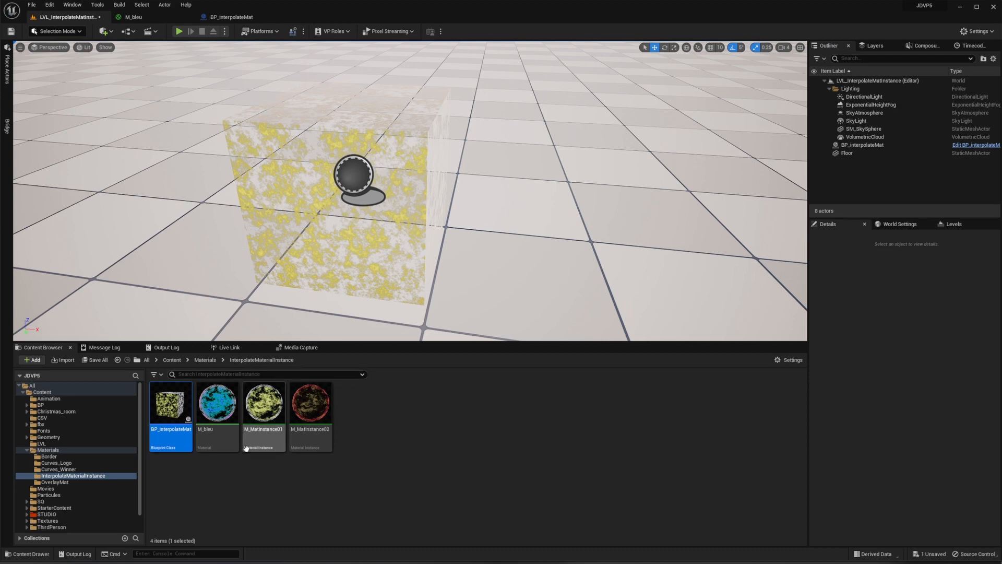
click(264, 405)
double_click(264, 405)
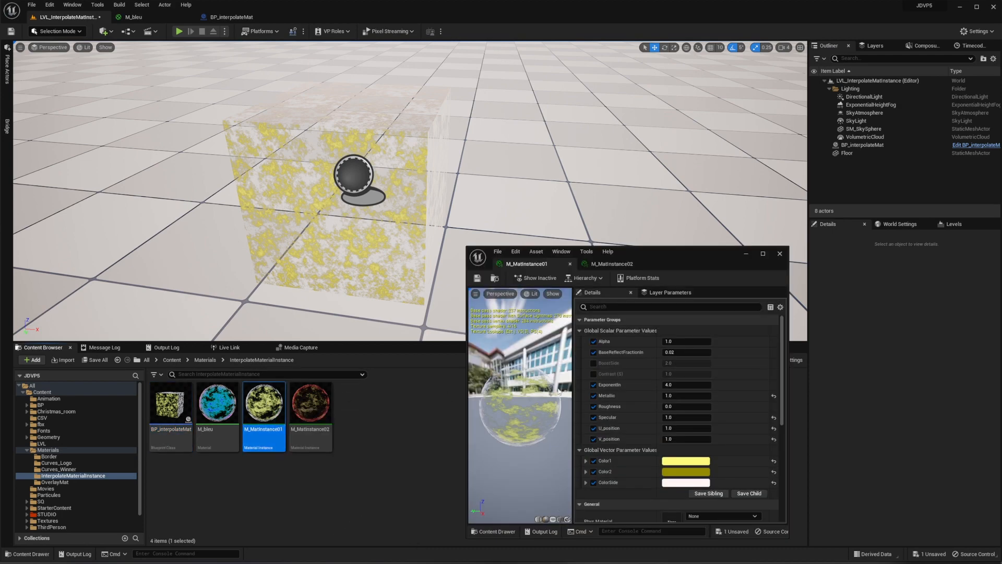
click(682, 428)
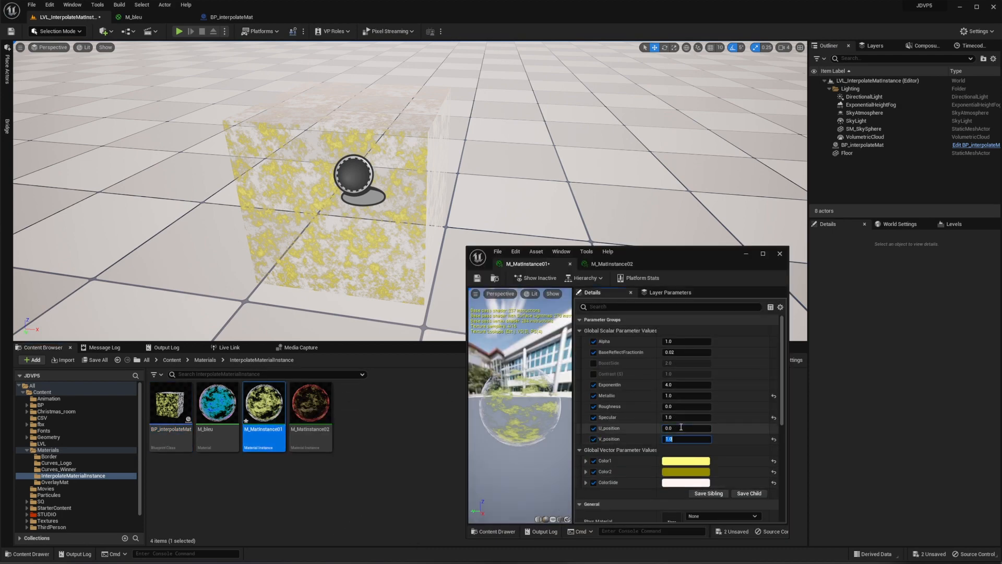
click(478, 277)
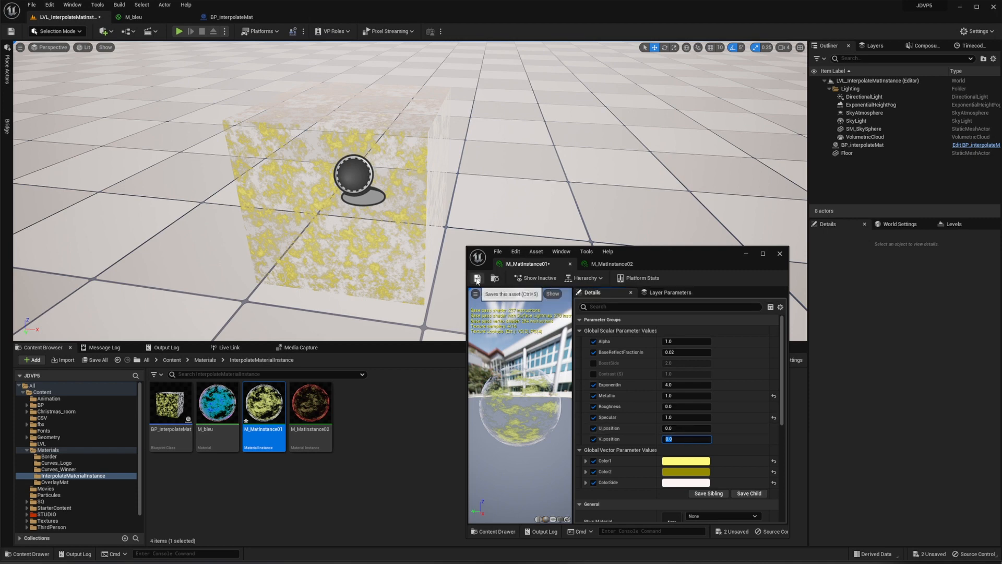
Play the level to test the interpolation with the translucent material, and stop the play session.
click(182, 33)
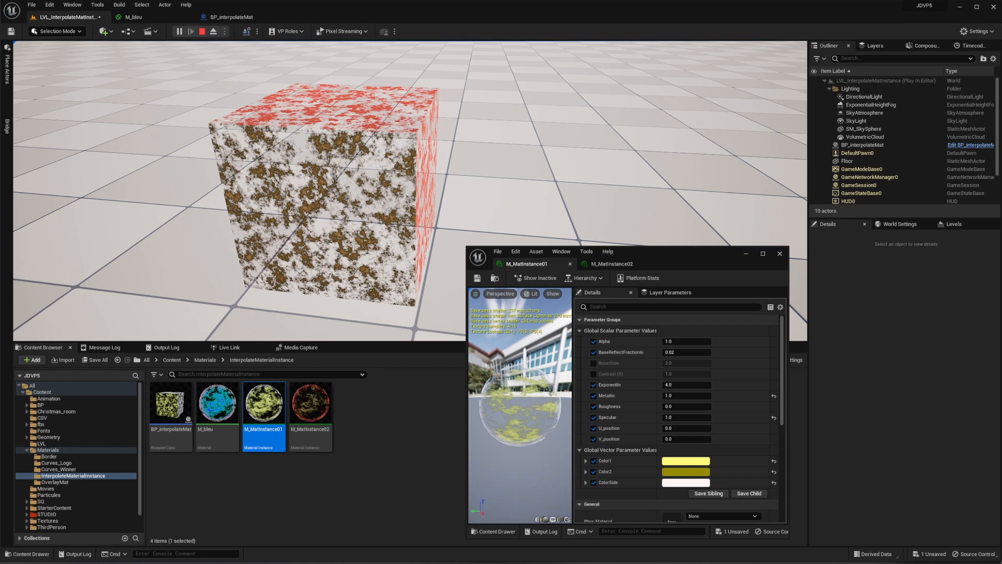
key(Escape)
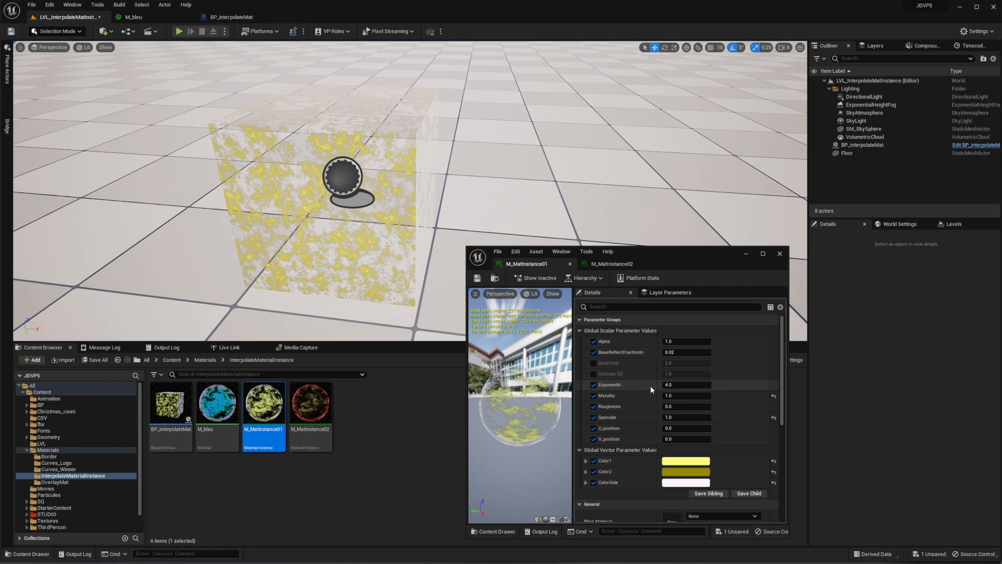
Check the Alpha parameter in the M_bleu opacity network and set Alpha to 0 in M_MatInstance01.
click(170, 20)
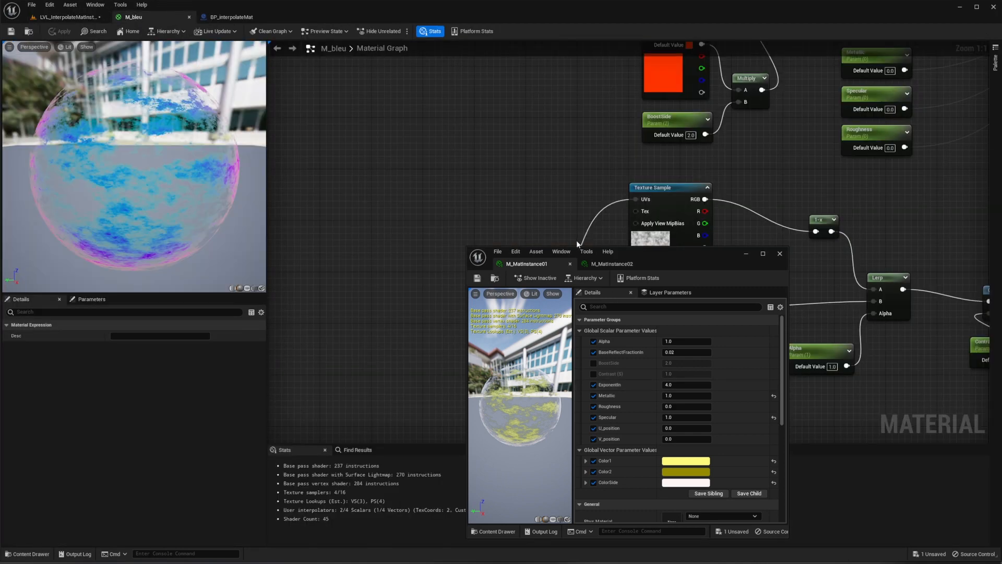
scroll(529, 199, down, 2)
right_drag(471, 165, 433, 80)
click(601, 171)
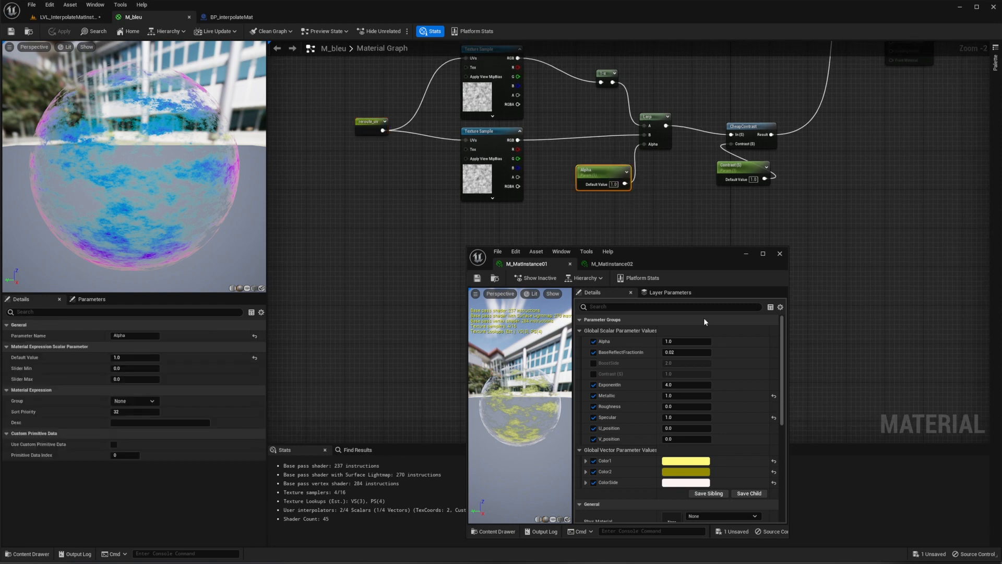
click(677, 340)
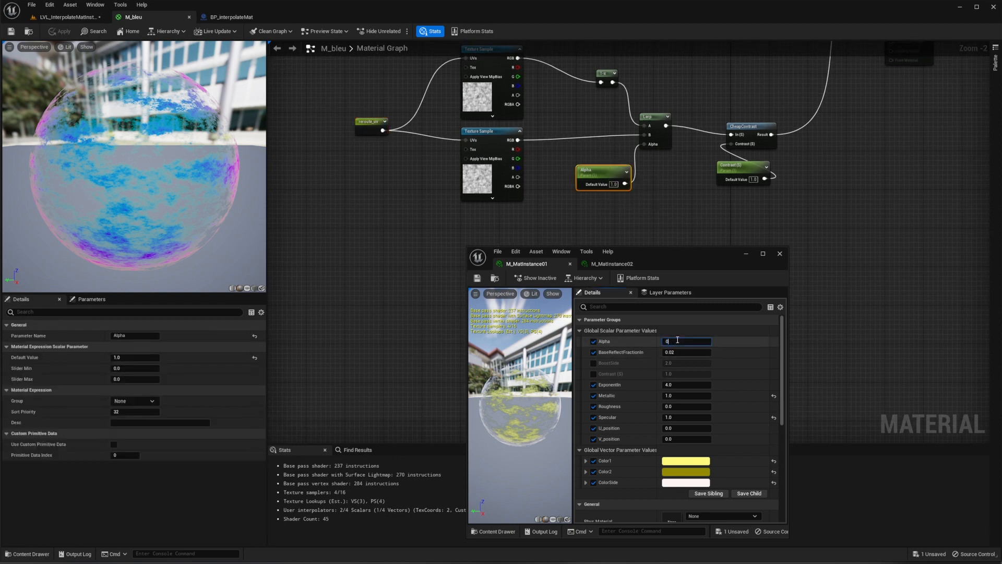
key(Return)
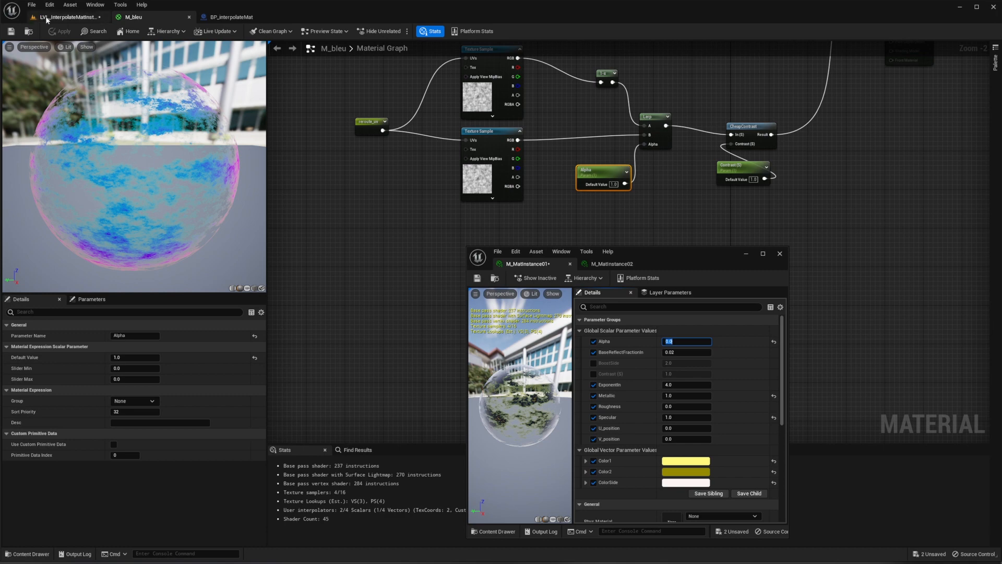
Play the level to test the cube's interpolation with the changed Alpha value.
click(68, 16)
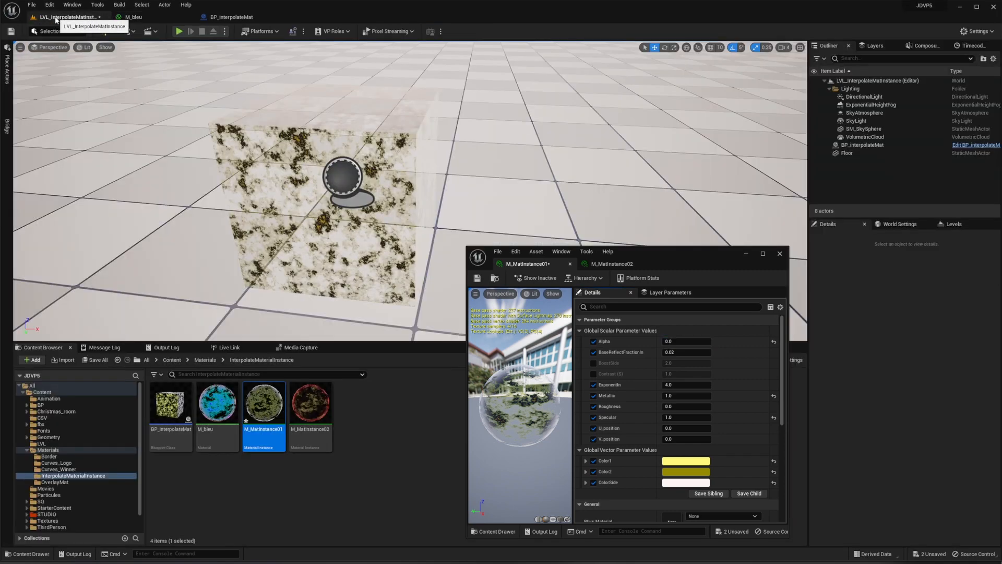
click(177, 32)
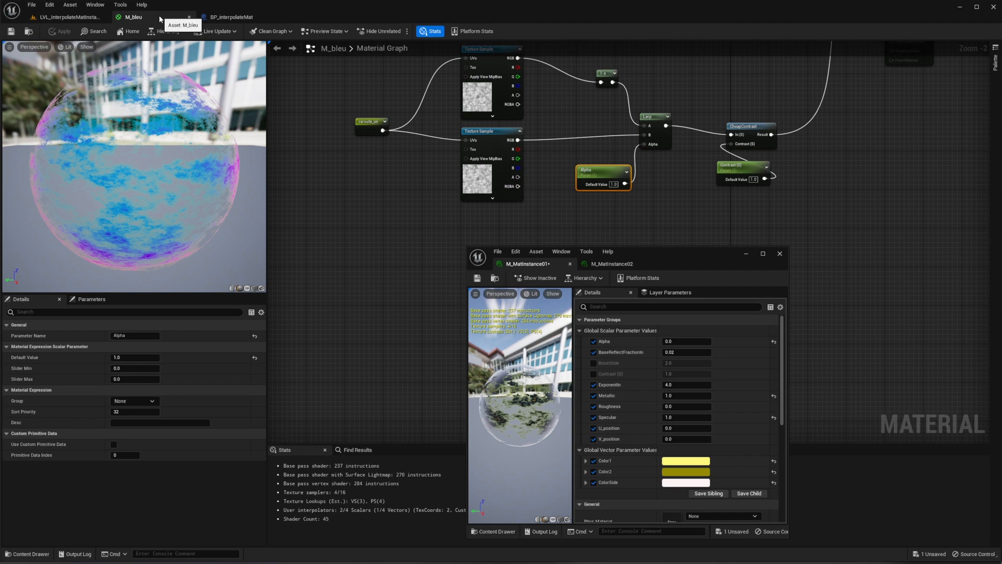
Return to the M_bleu material graph, close the material instance editor window, and bring the material output node into view.
click(134, 17)
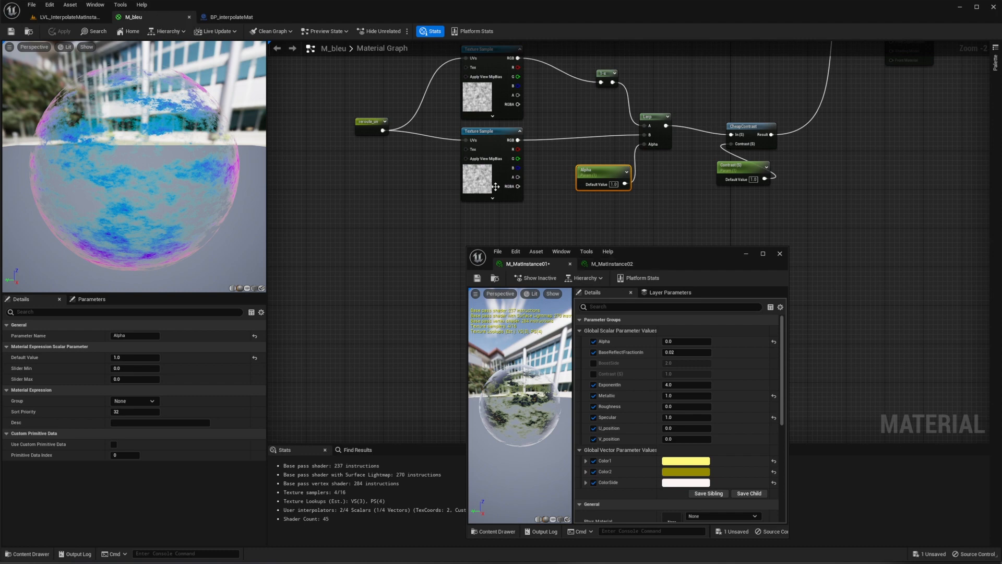
right_drag(544, 152, 396, 363)
right_drag(827, 212, 776, 280)
click(780, 254)
right_drag(750, 172, 719, 223)
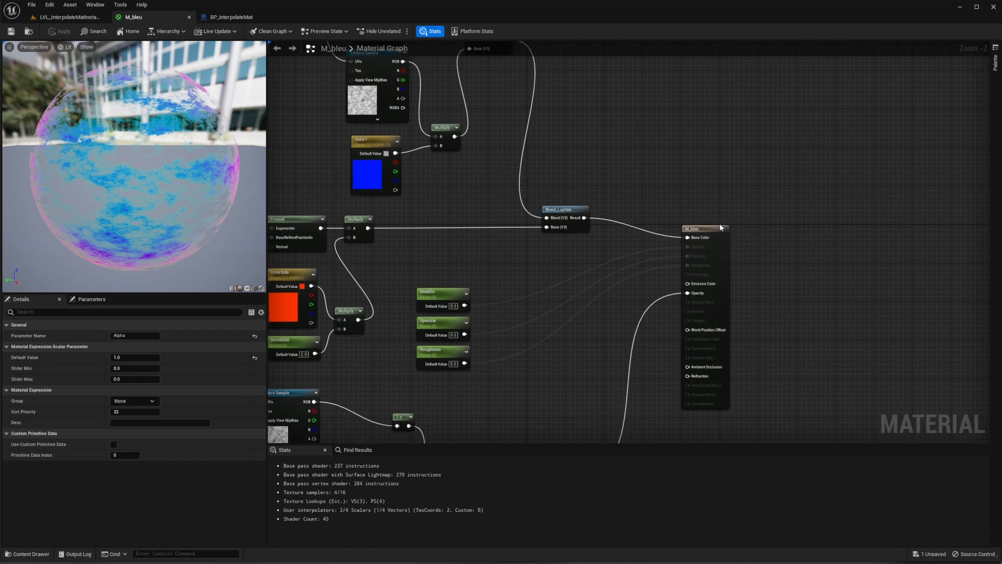
click(575, 132)
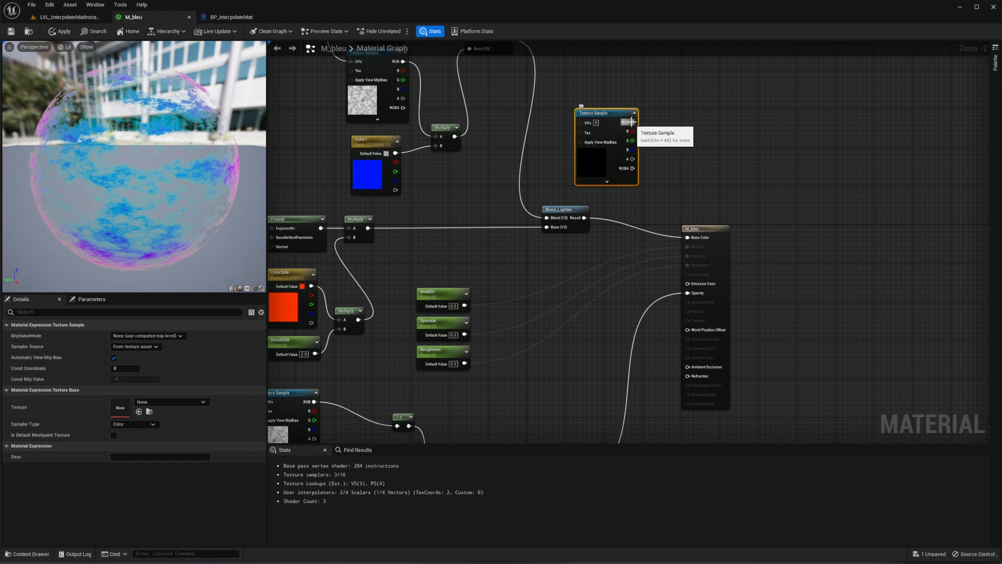
drag(631, 122, 687, 162)
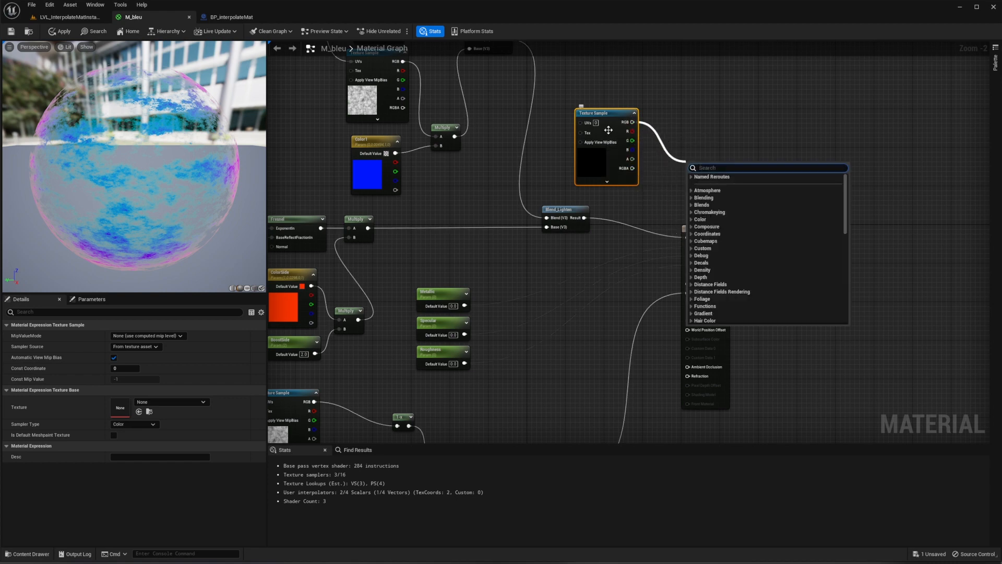
click(612, 118)
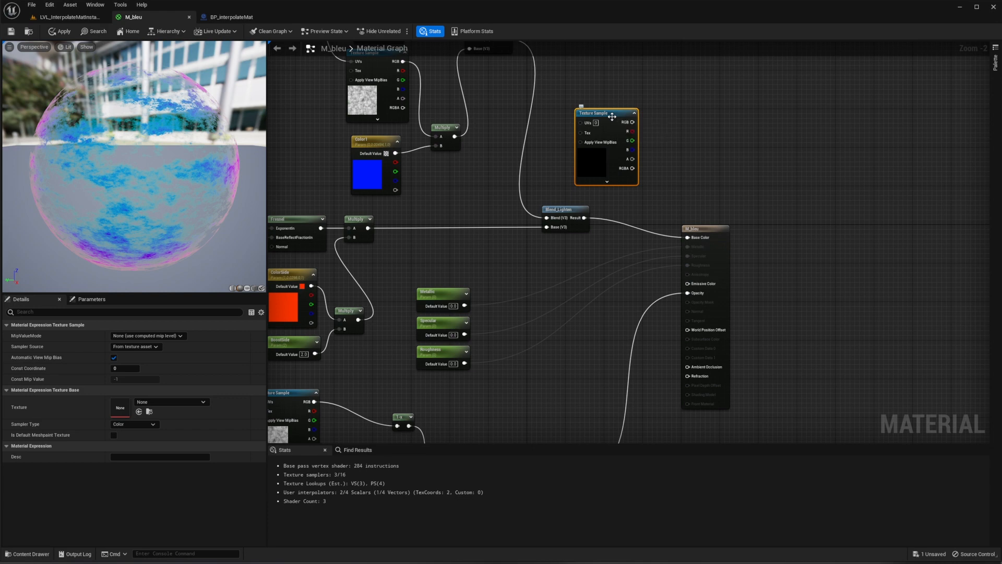
key(Delete)
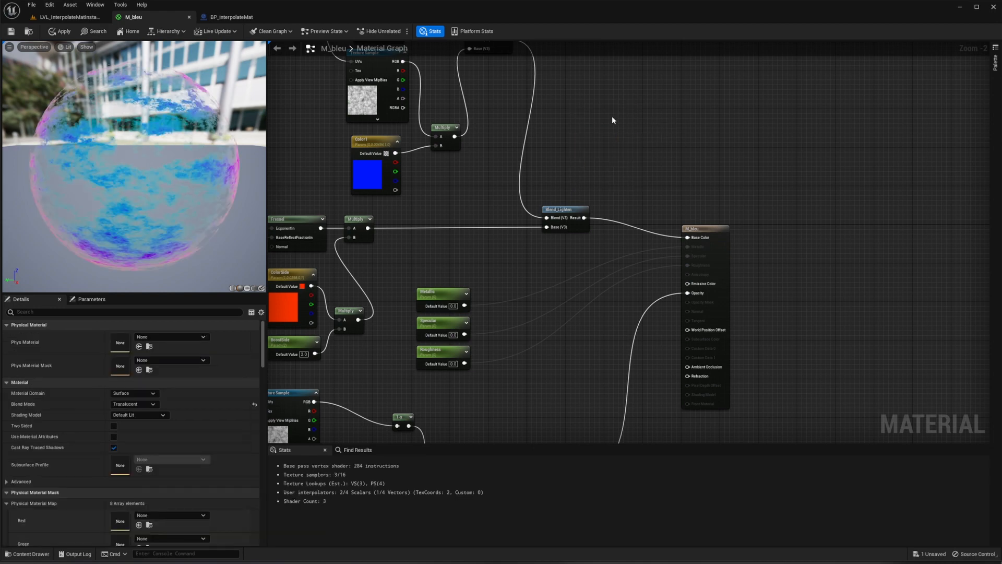